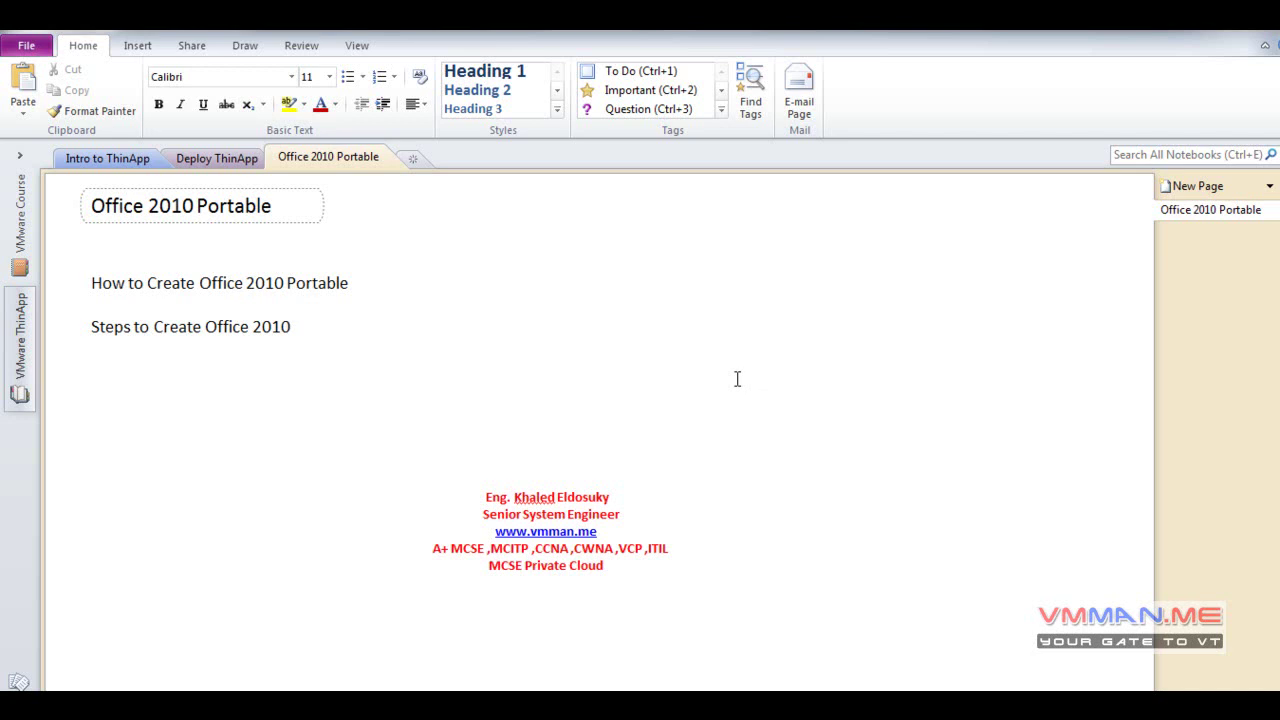
- Switch to the 192.168.1.105 remote desktop session and launch ThinApp Setup Capture from the VMware program group
mouse_move(390, 688)
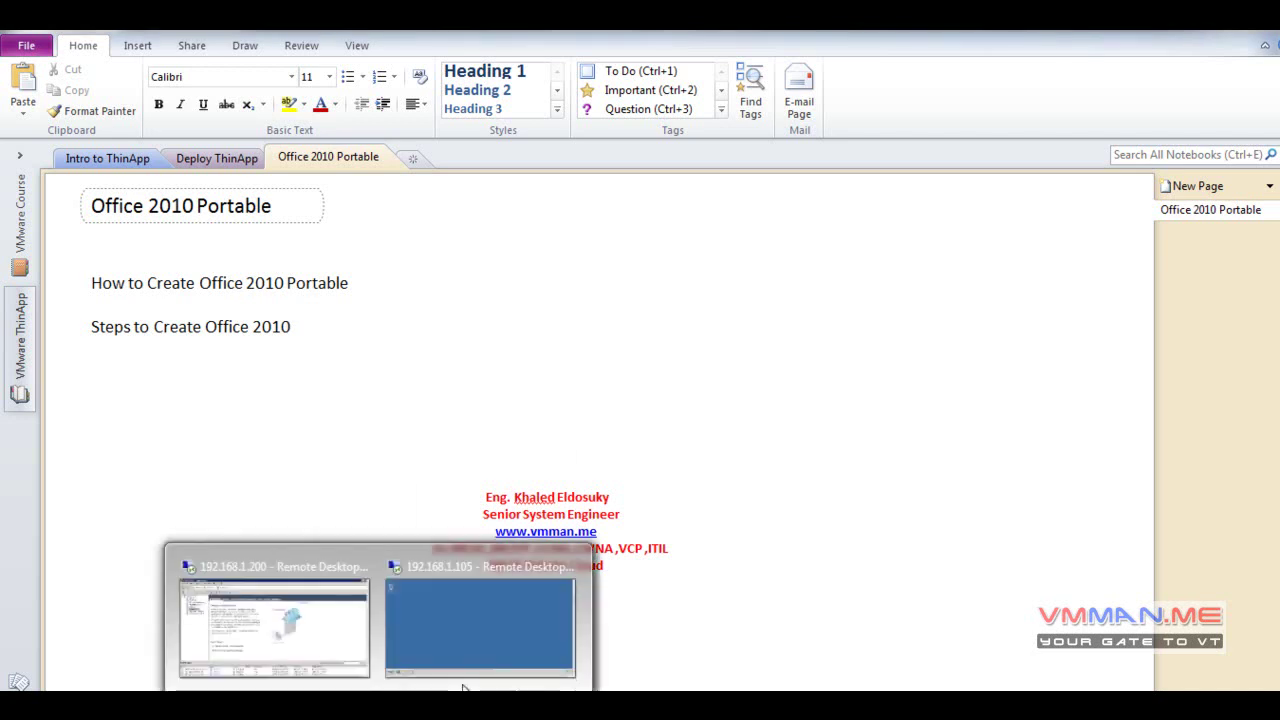
left_click(505, 650)
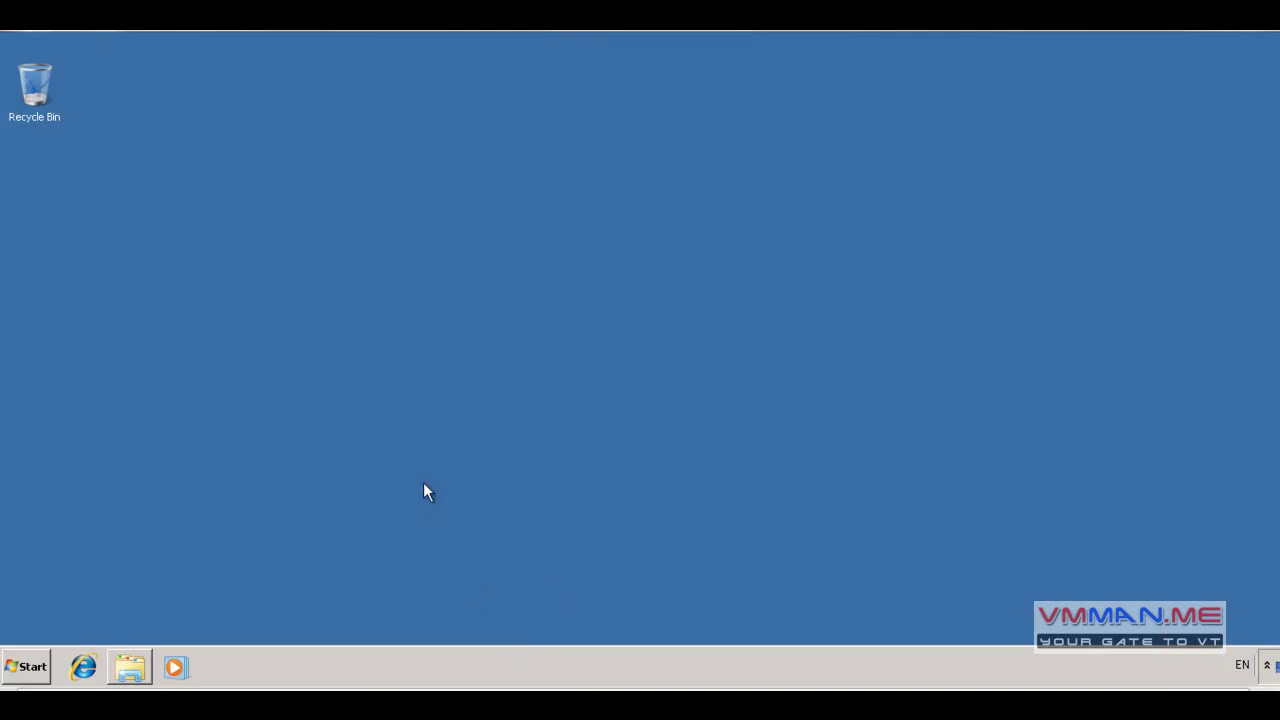
left_click(22, 662)
left_click(108, 595)
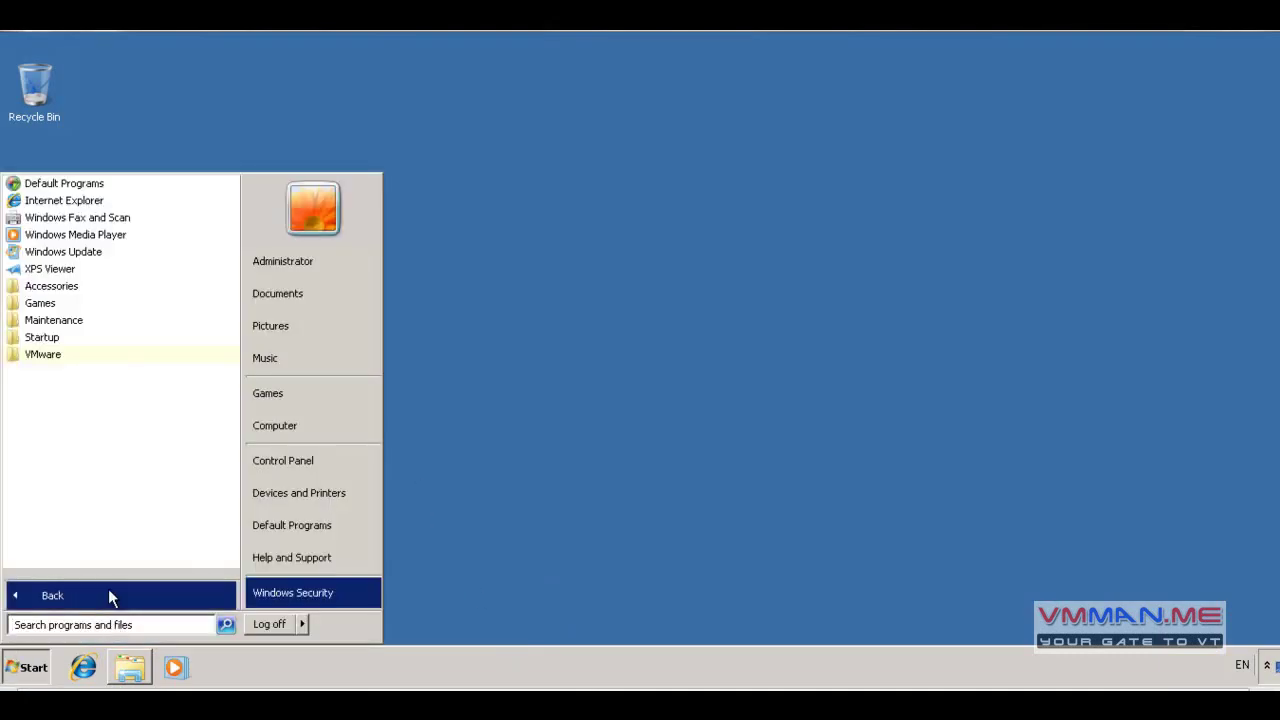
left_click(90, 357)
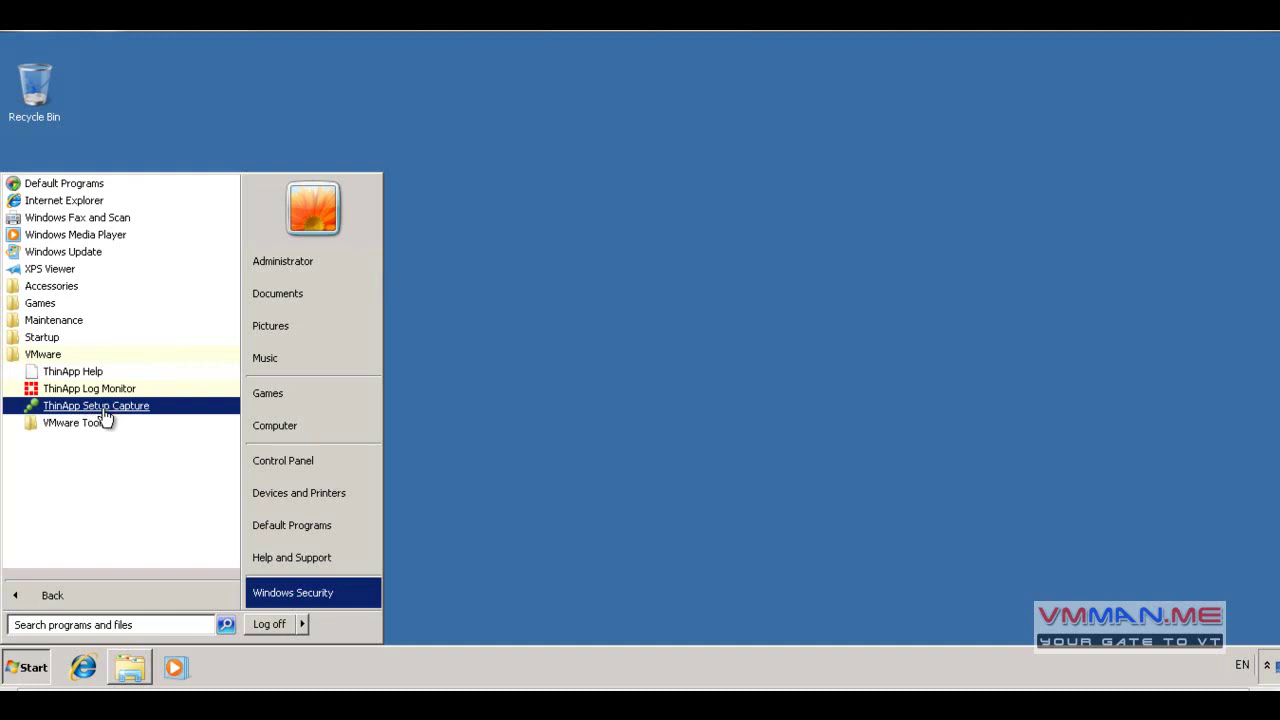
left_click(104, 410)
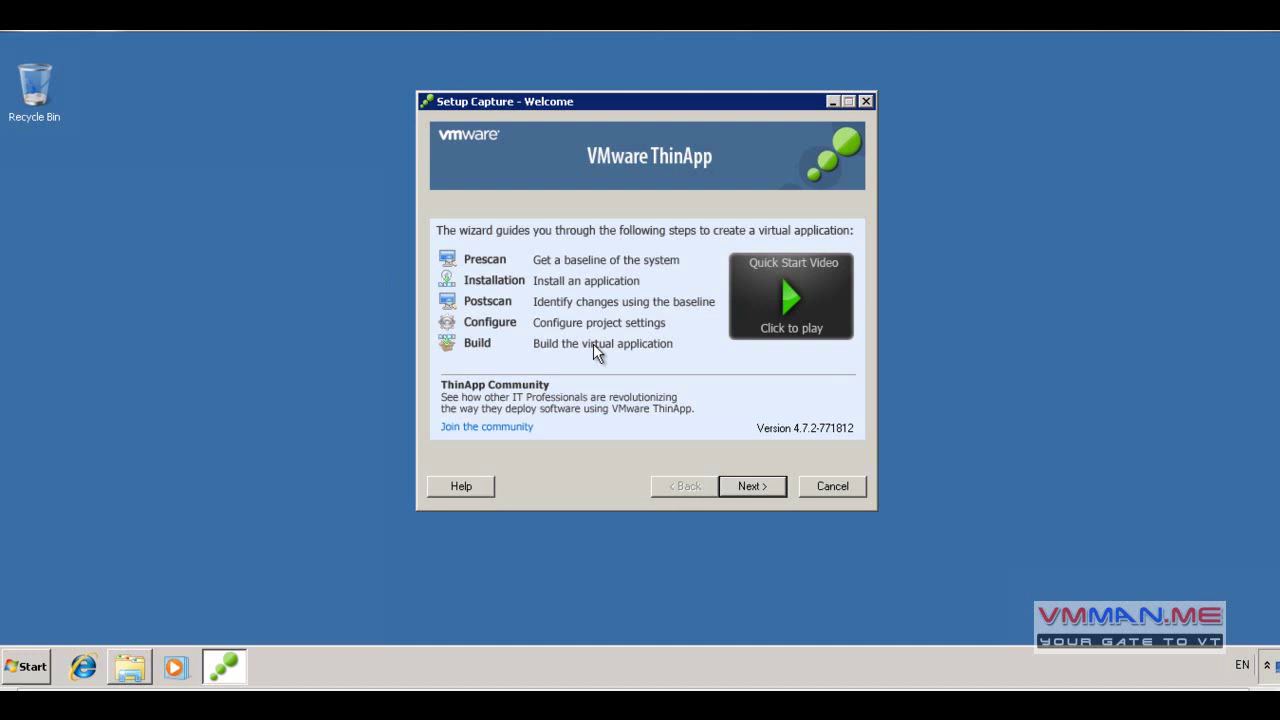
- Check in Computer that the Office installation disc is loaded in DVD drive D:, and minimize the window
left_click(26, 666)
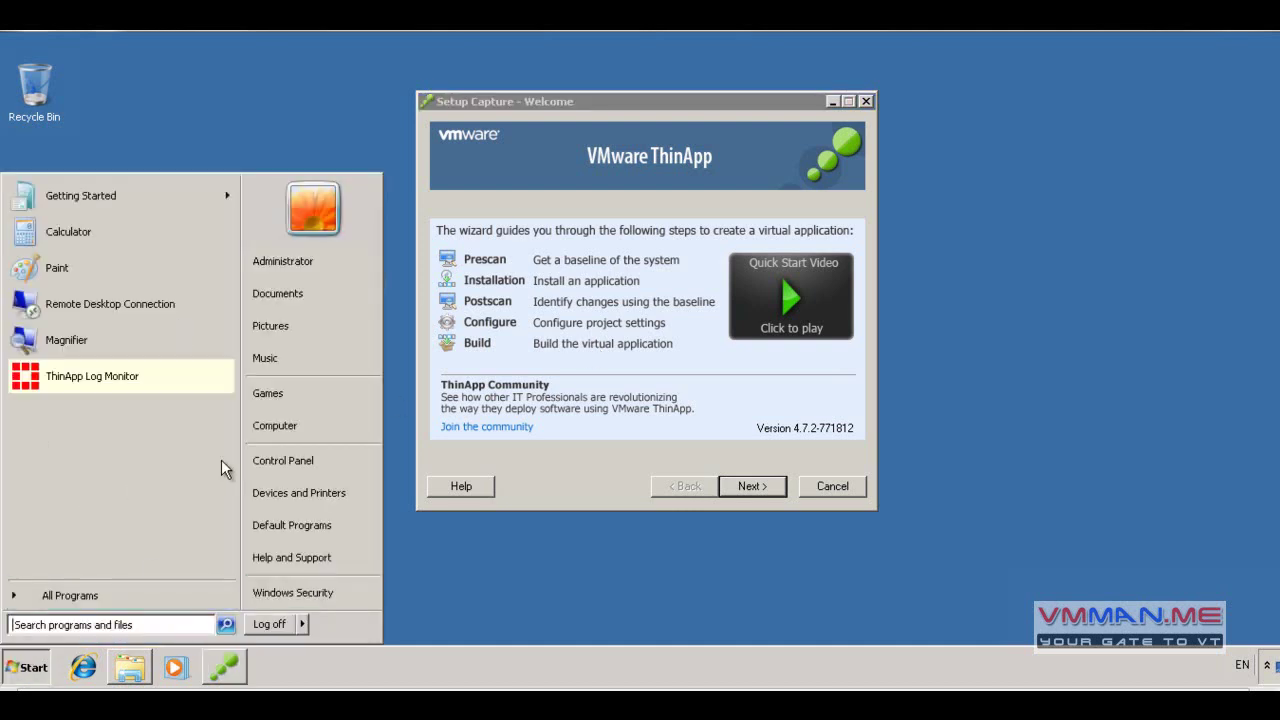
left_click(550, 345)
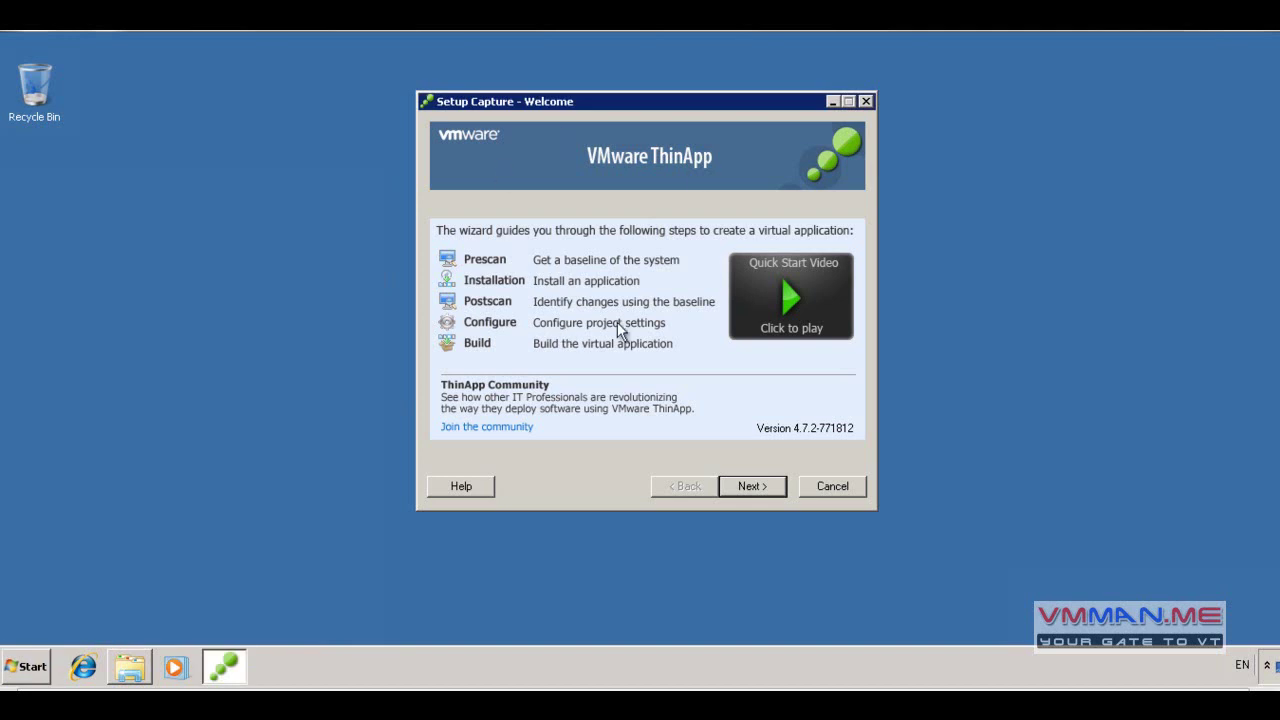
left_click(30, 666)
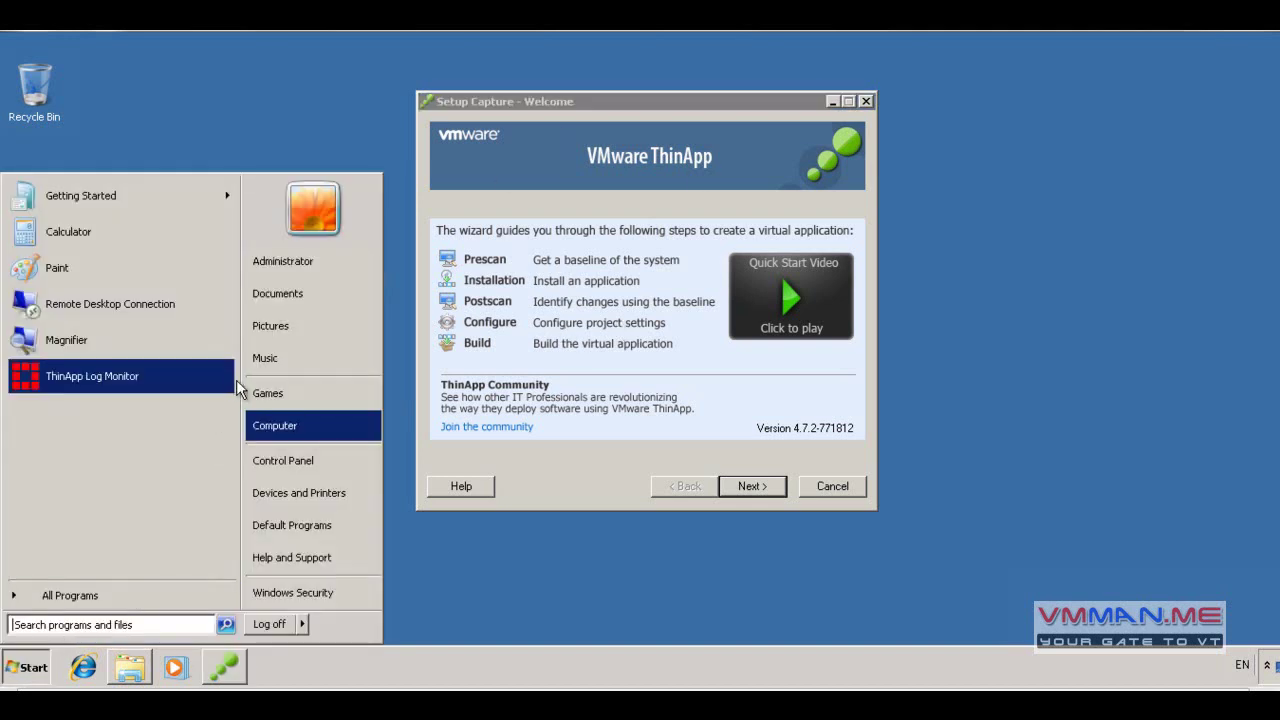
left_click(322, 428)
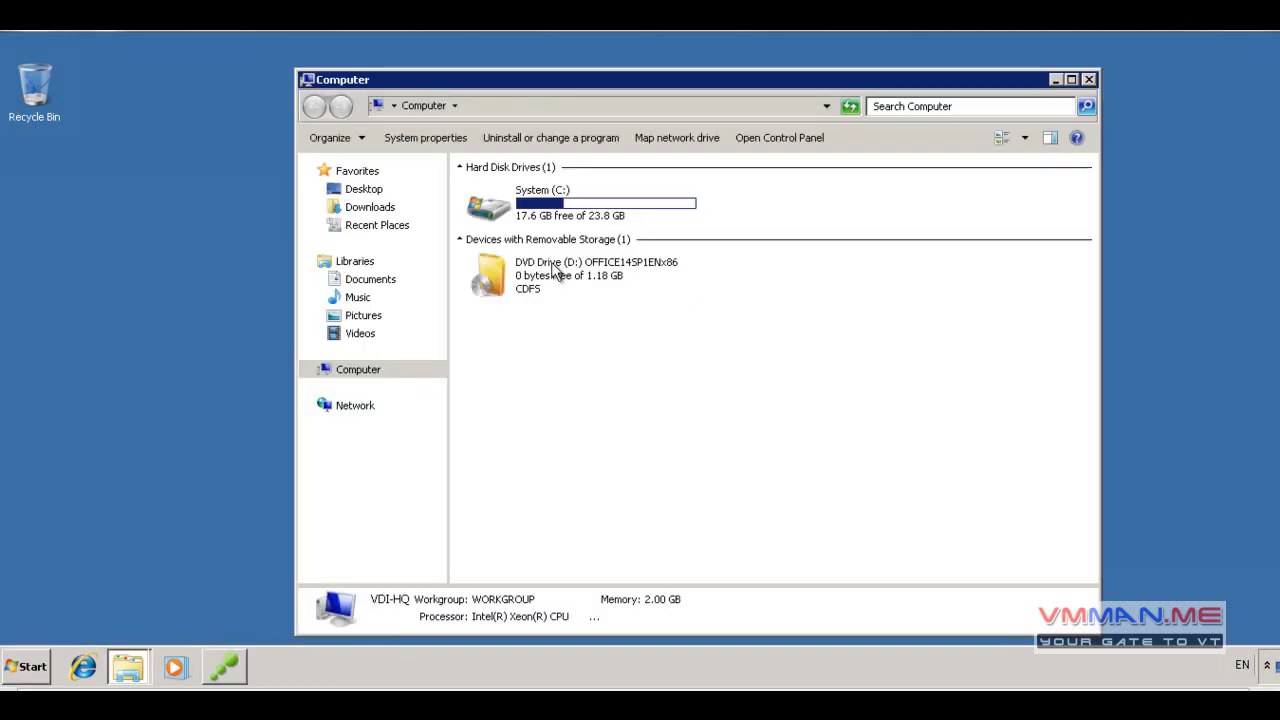
left_click(563, 300)
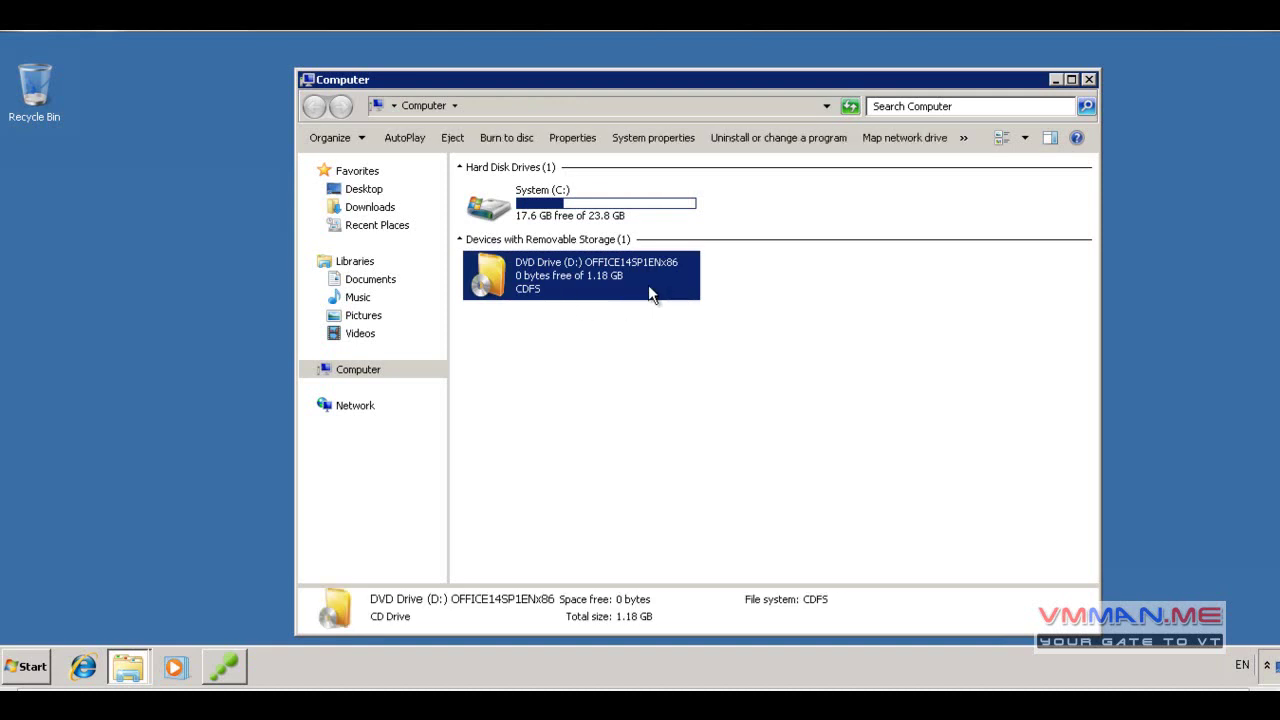
left_click(1055, 79)
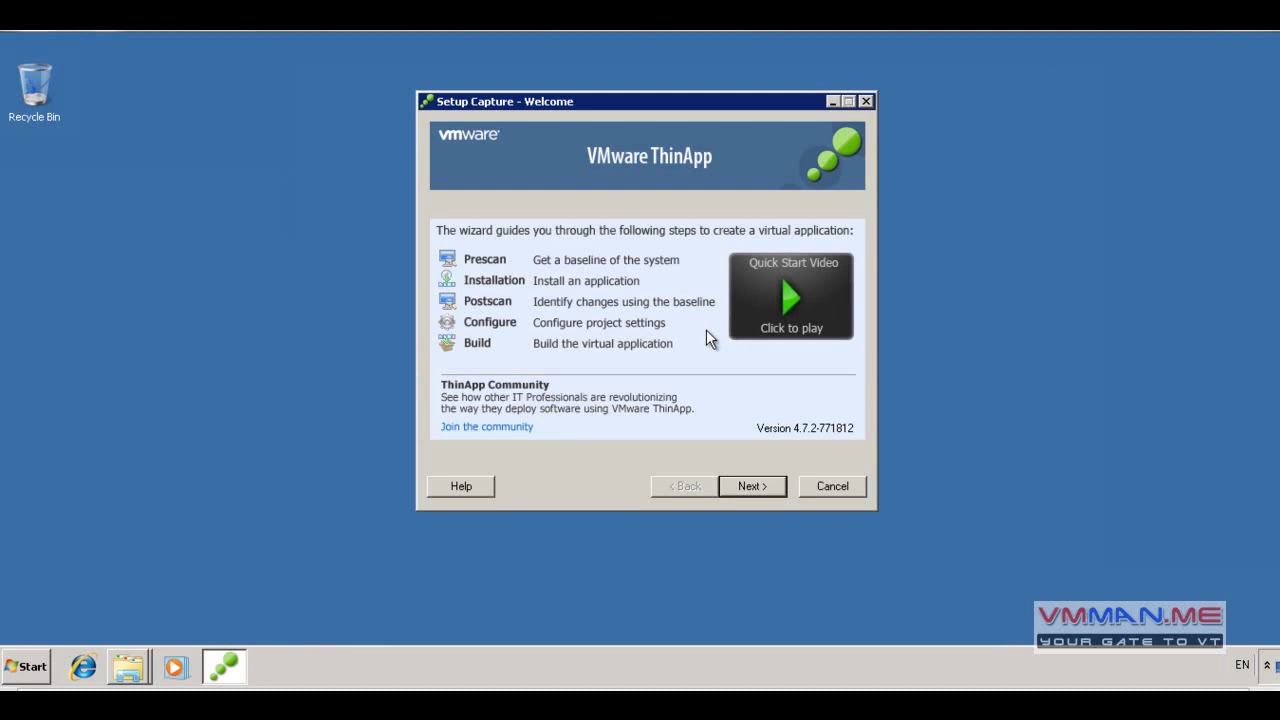
- Continue past the Setup Capture welcome page and run the prescan of the clean system
left_click(758, 488)
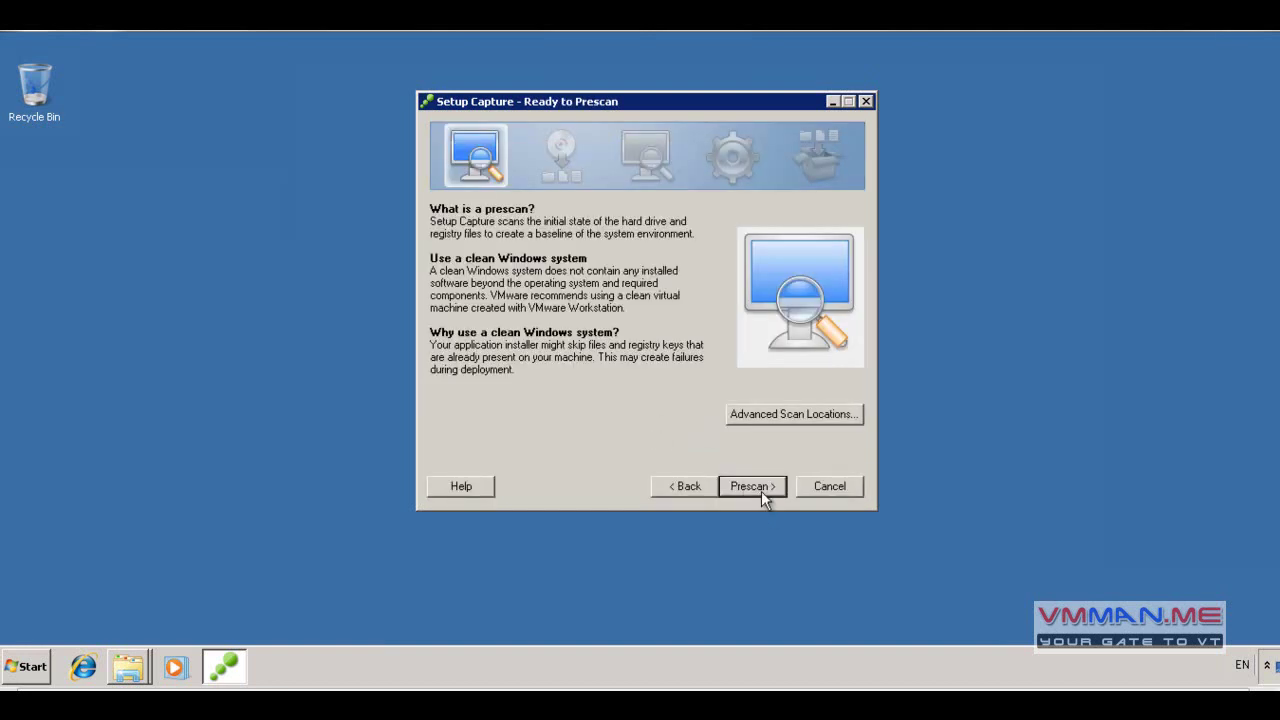
key("Return")
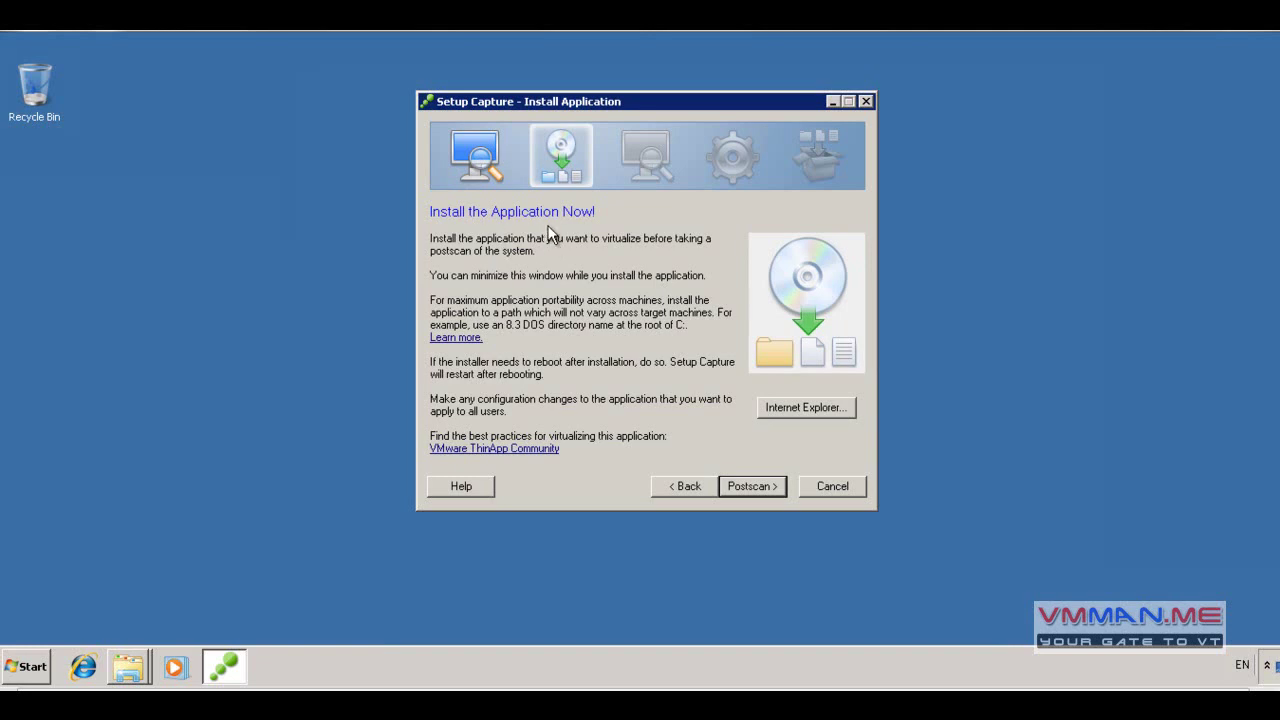
- Restore the Computer window and launch the Office setup from DVD drive D:
right_click(140, 680)
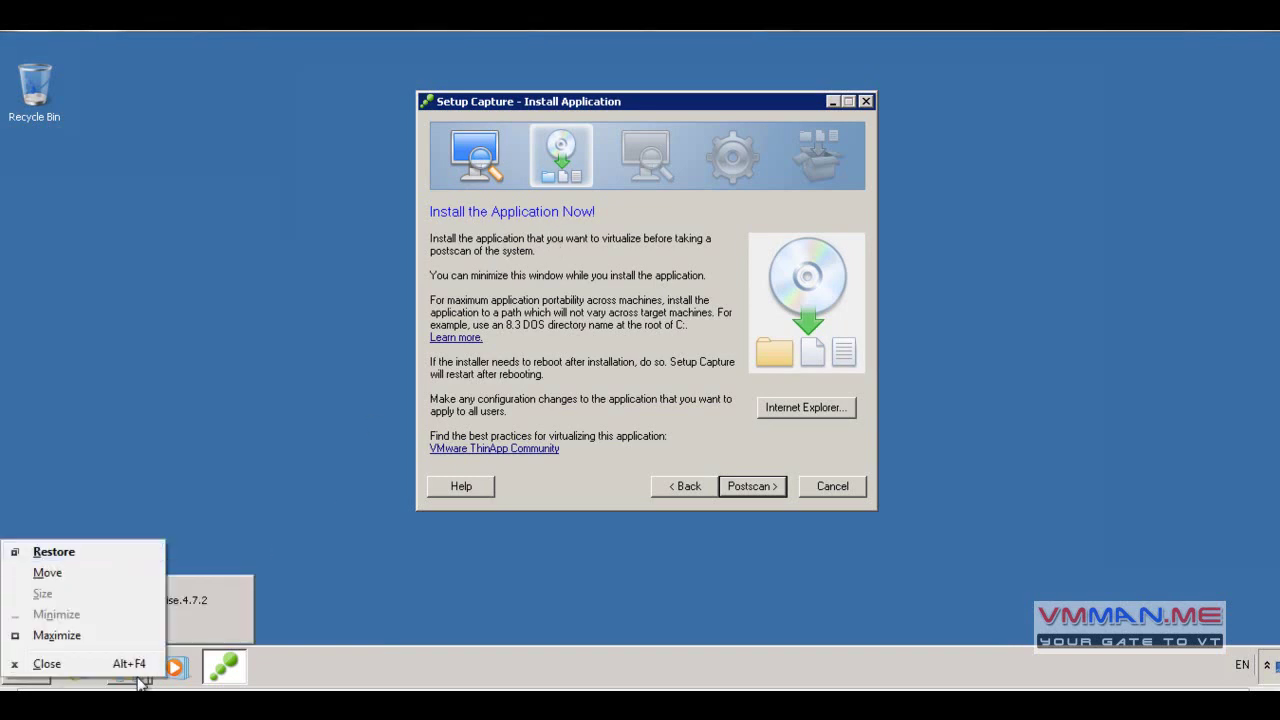
left_click(334, 596)
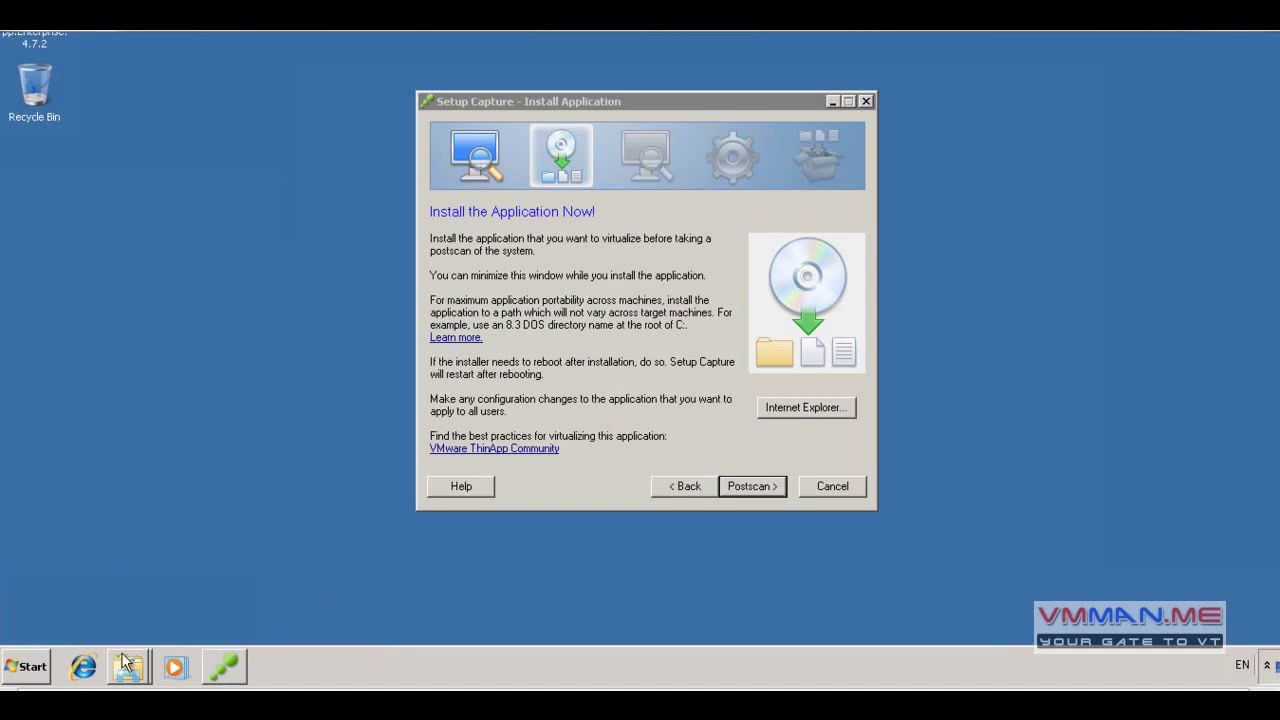
mouse_move(125, 663)
left_click(131, 625)
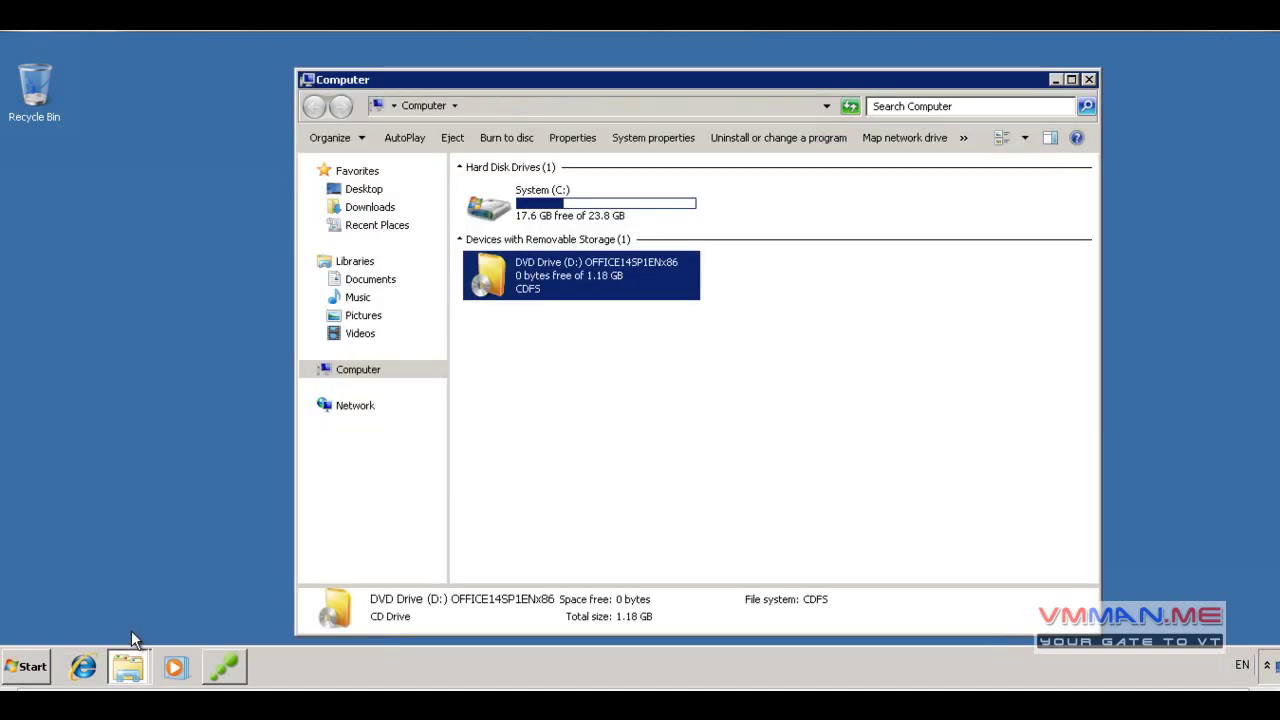
left_click(571, 460)
left_click(591, 277)
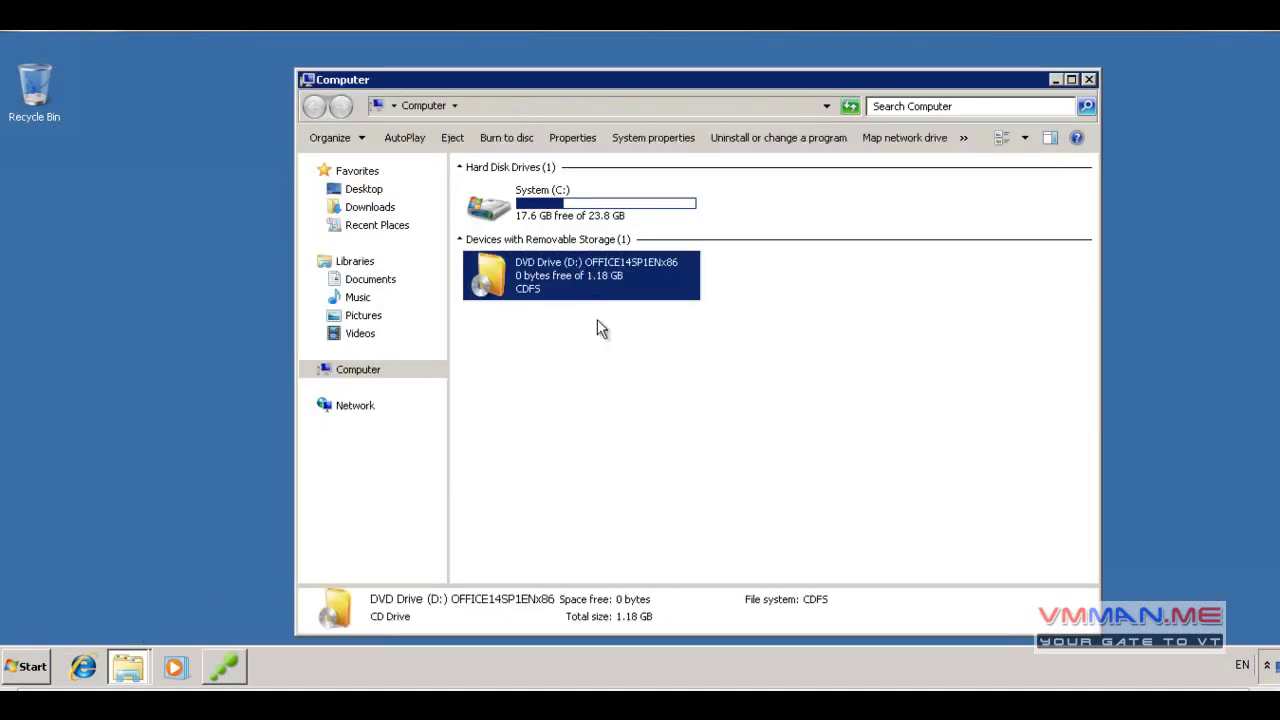
left_click(607, 393)
left_click(575, 271)
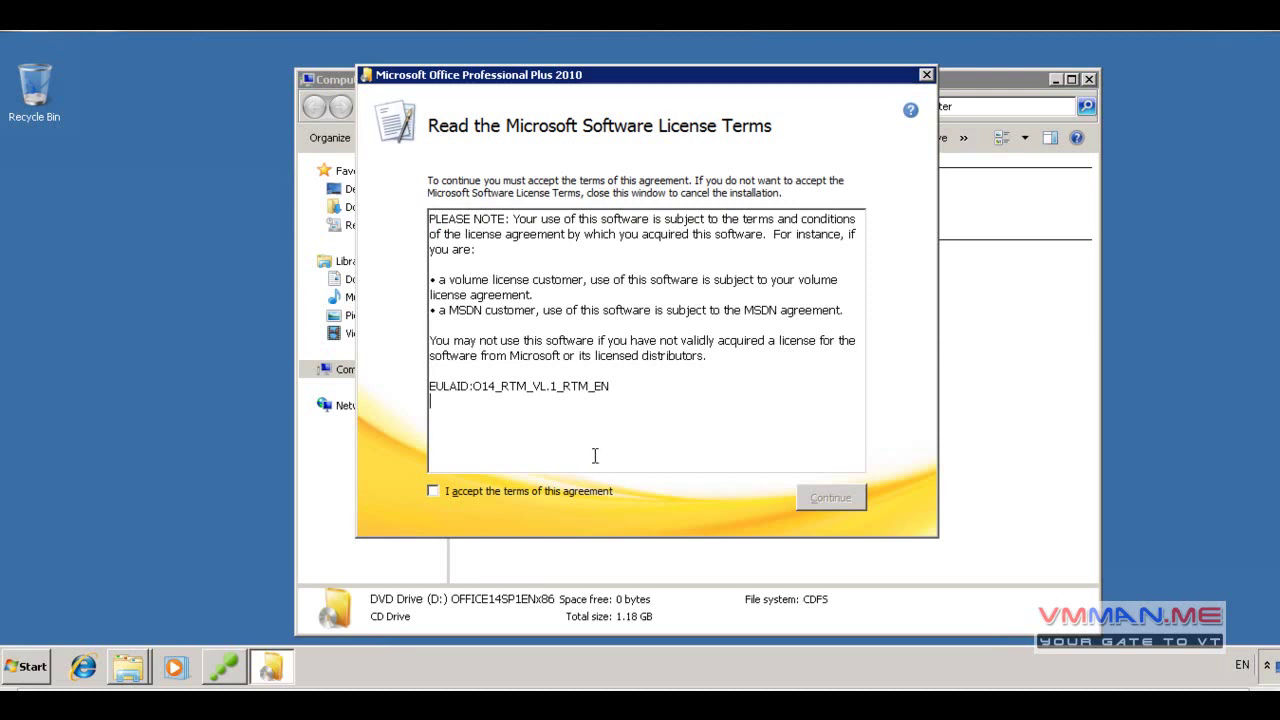
- Accept the license terms, install Microsoft Office Professional Plus 2010 through Customize with the default installation options, and close the installer
left_click(571, 494)
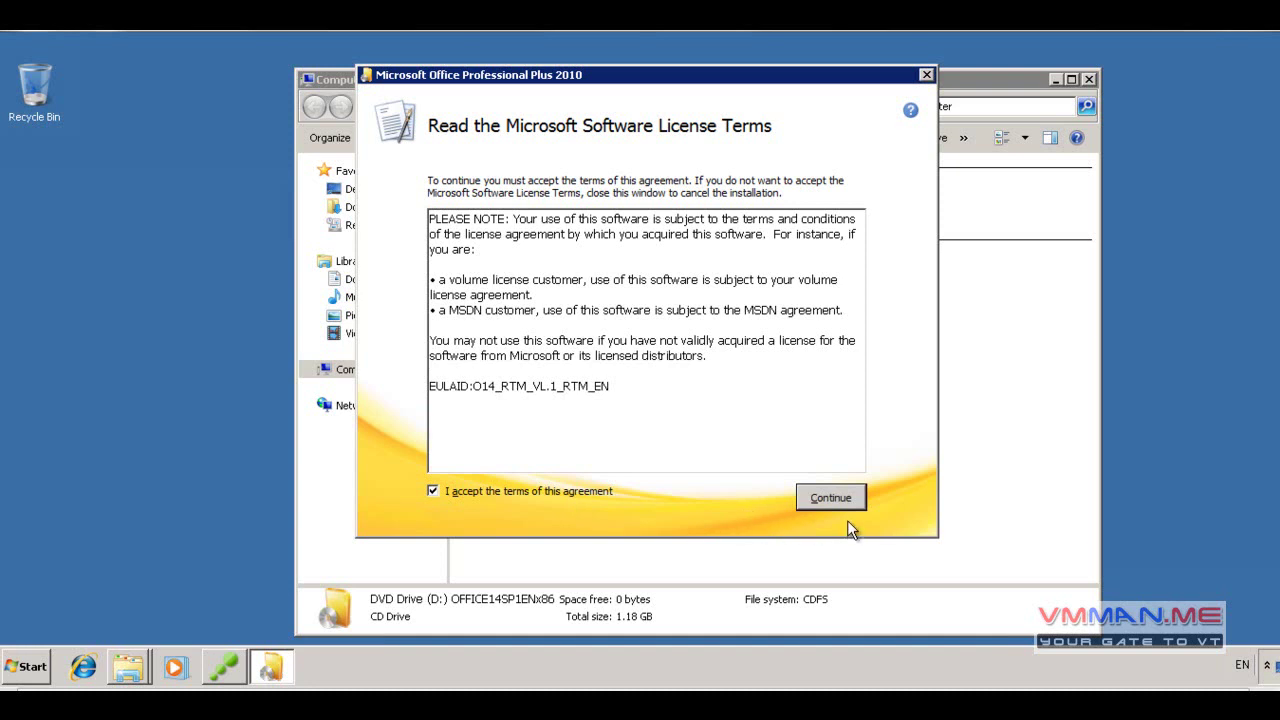
left_click(830, 498)
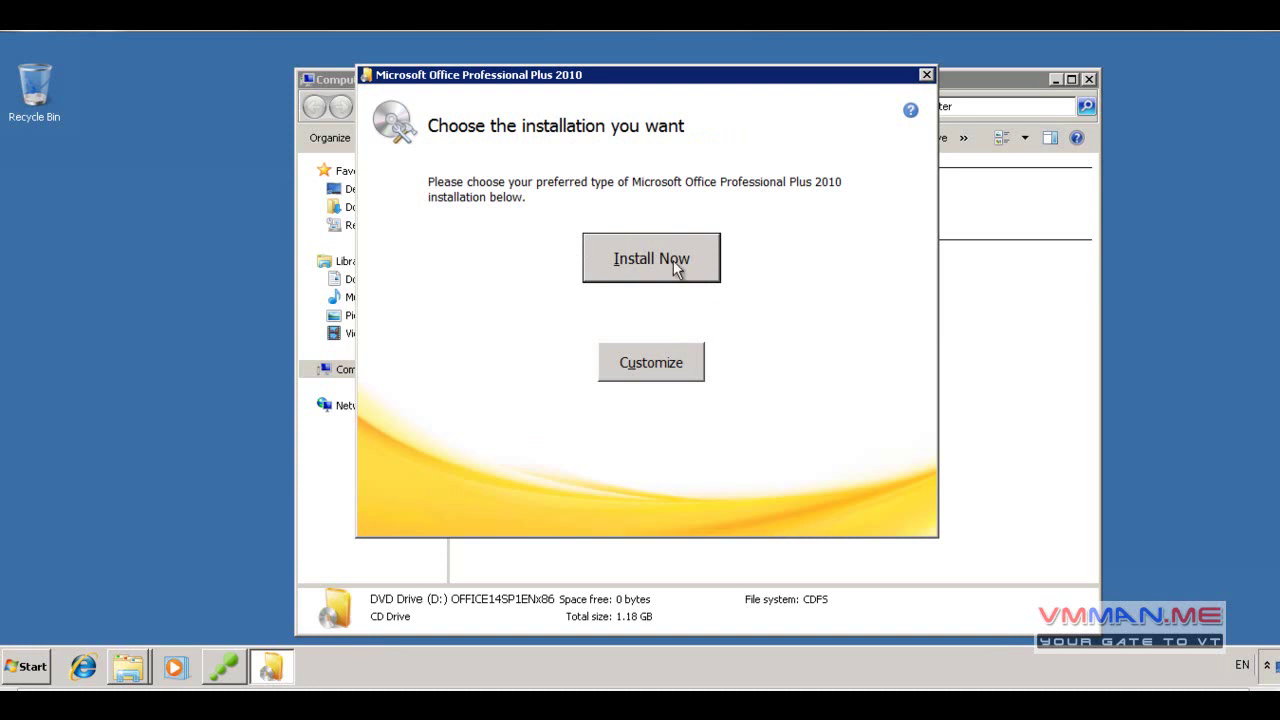
left_click(667, 366)
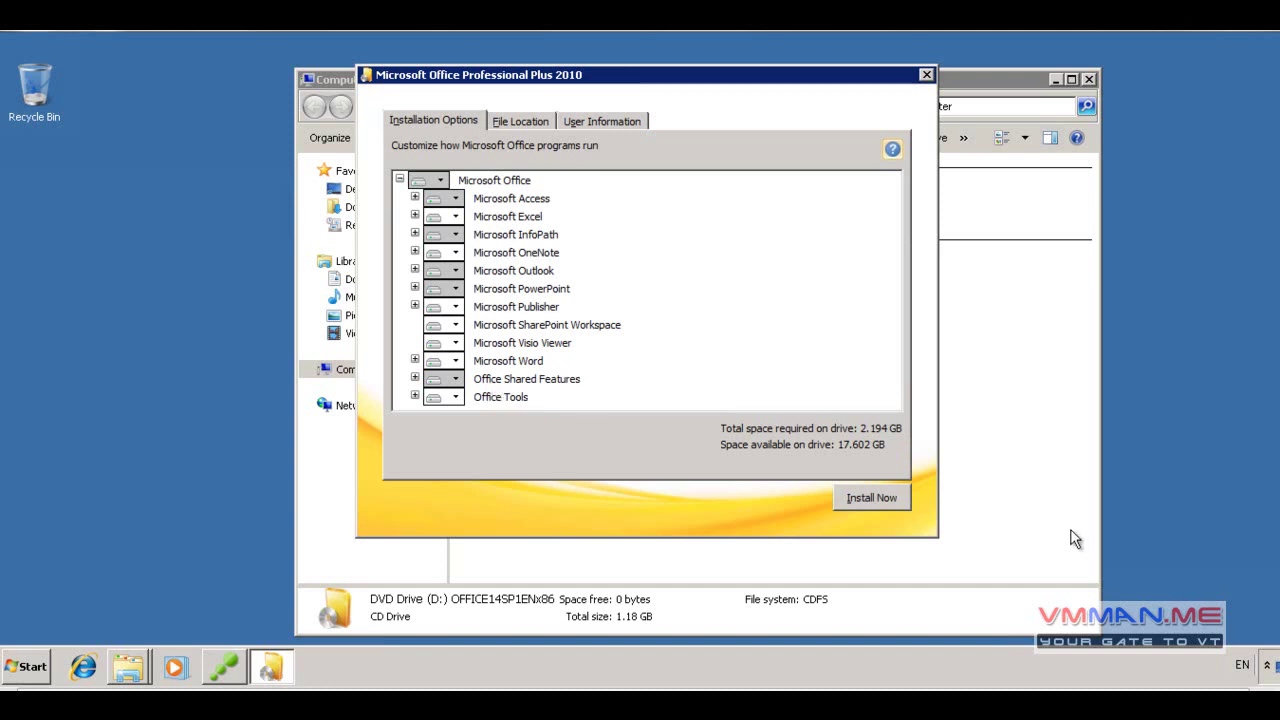
left_click(870, 498)
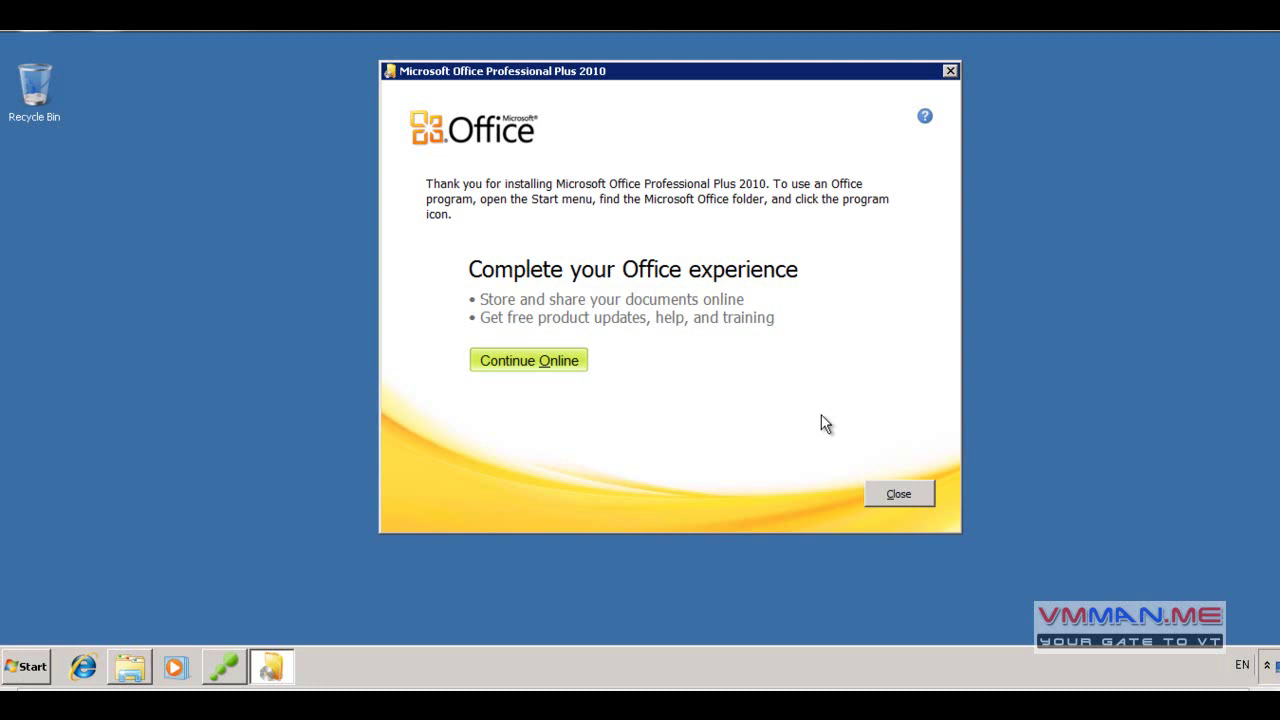
left_click(893, 494)
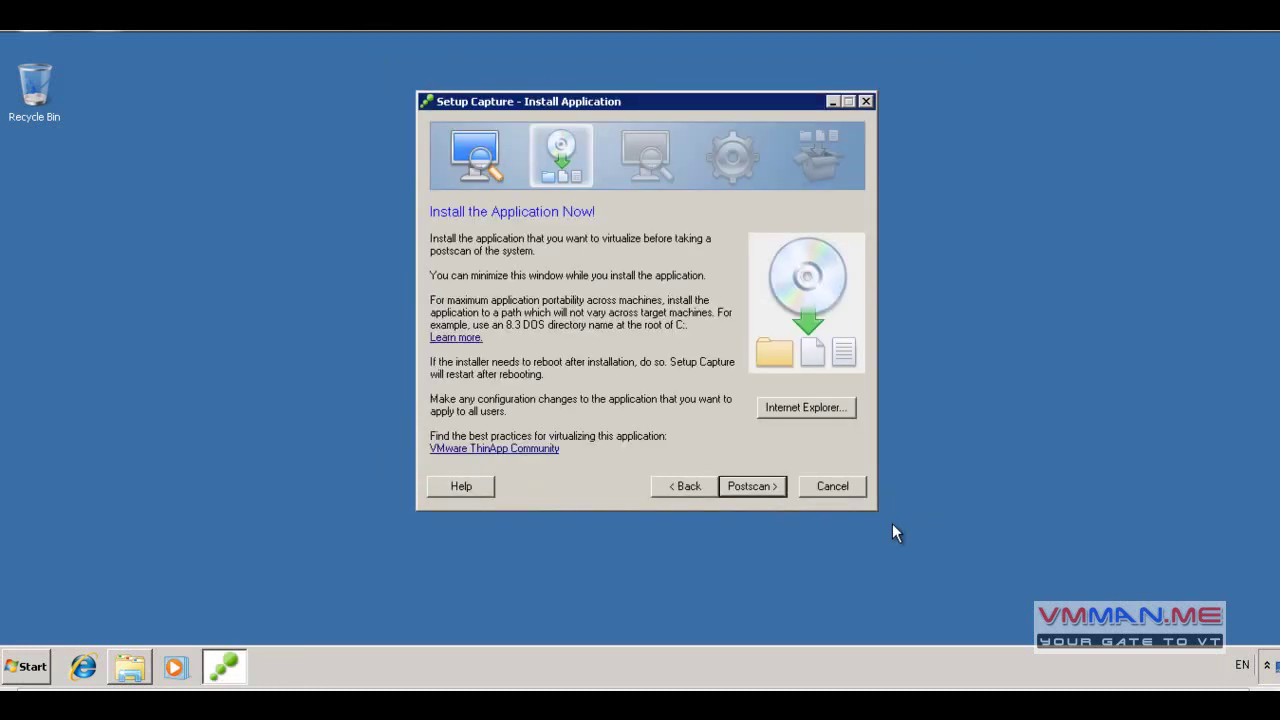
- Check which Microsoft Office 2010 programs are listed in the Microsoft Office program group
left_click(27, 666)
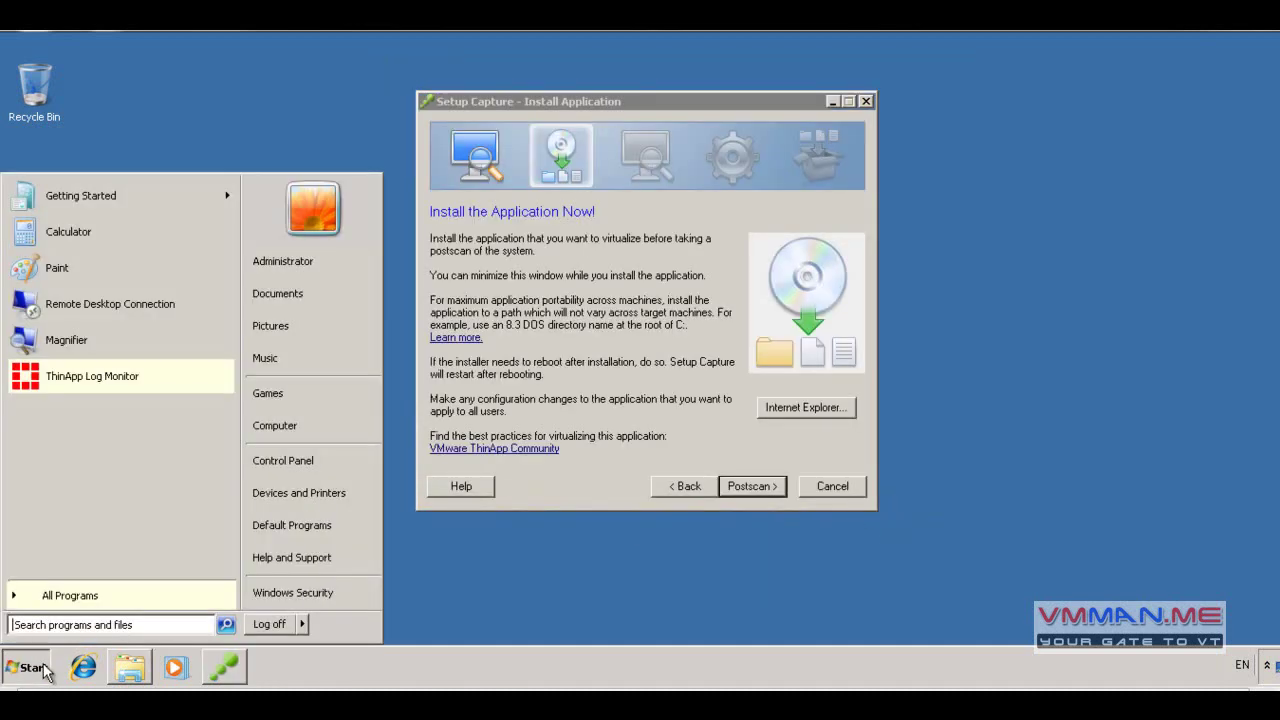
left_click(55, 595)
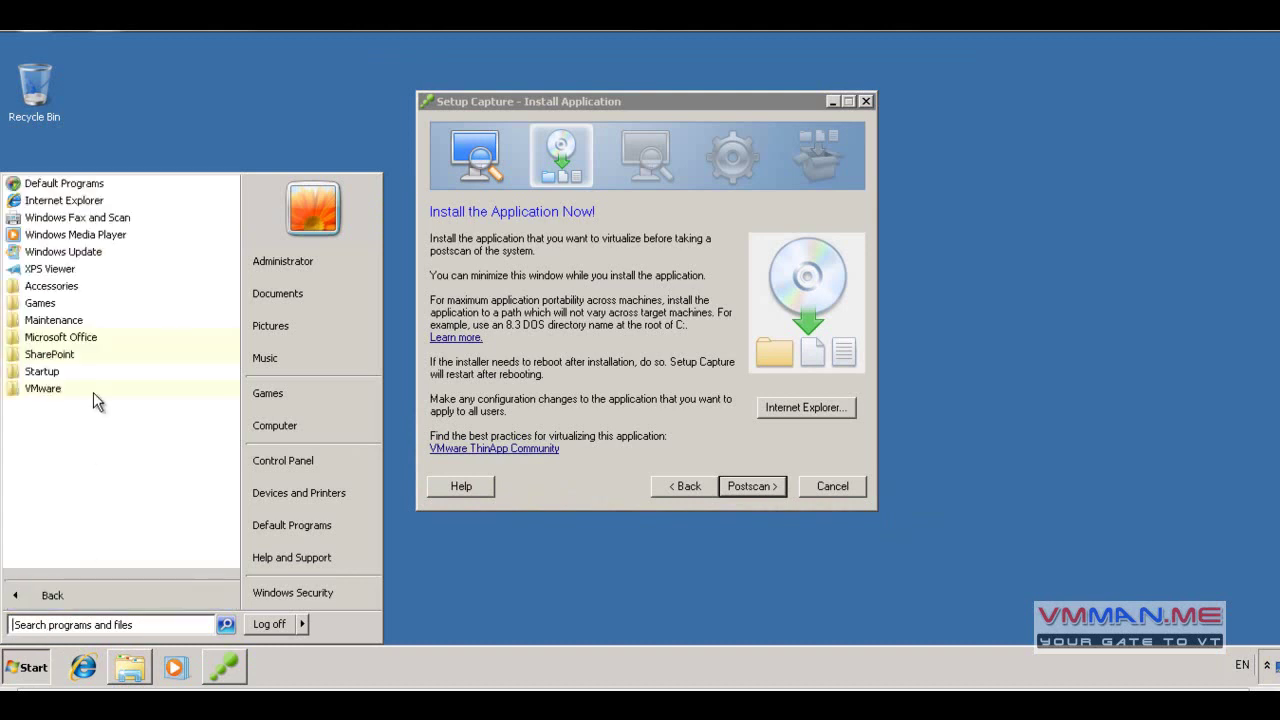
left_click(88, 339)
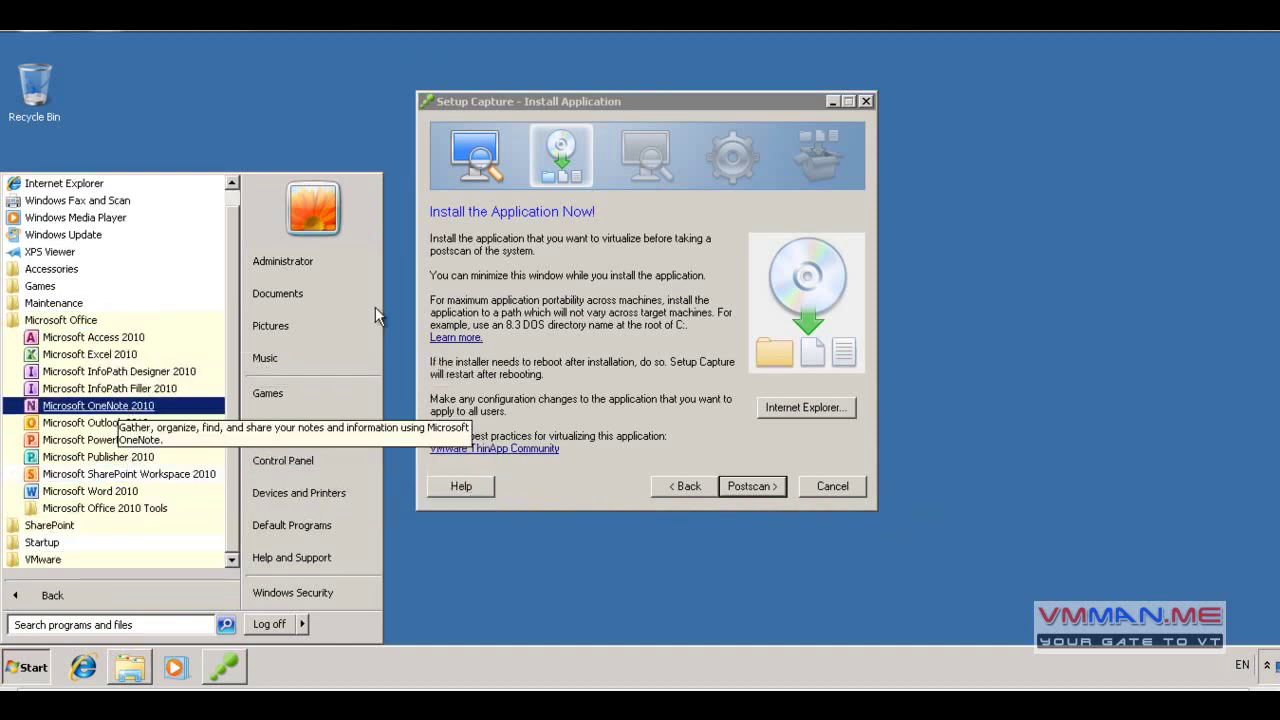
left_click(519, 283)
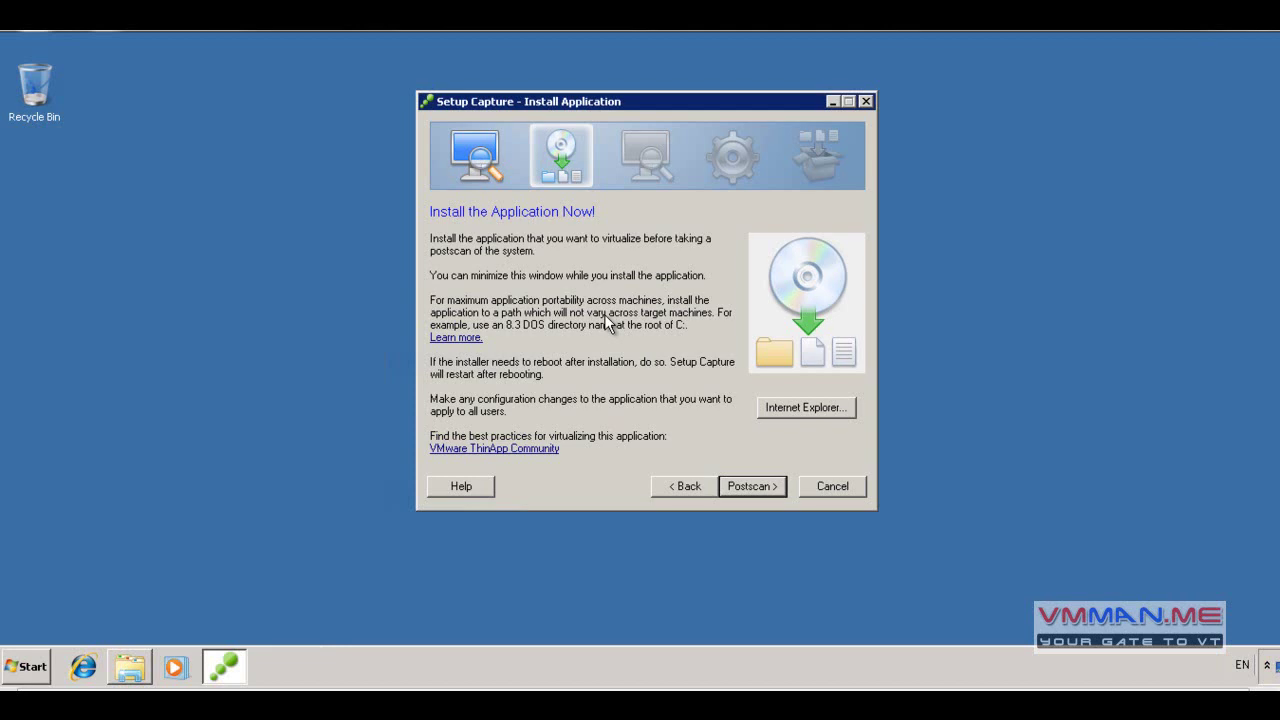
- Run the Setup Capture postscan, confirming that the application is completely installed and configured
left_click(741, 493)
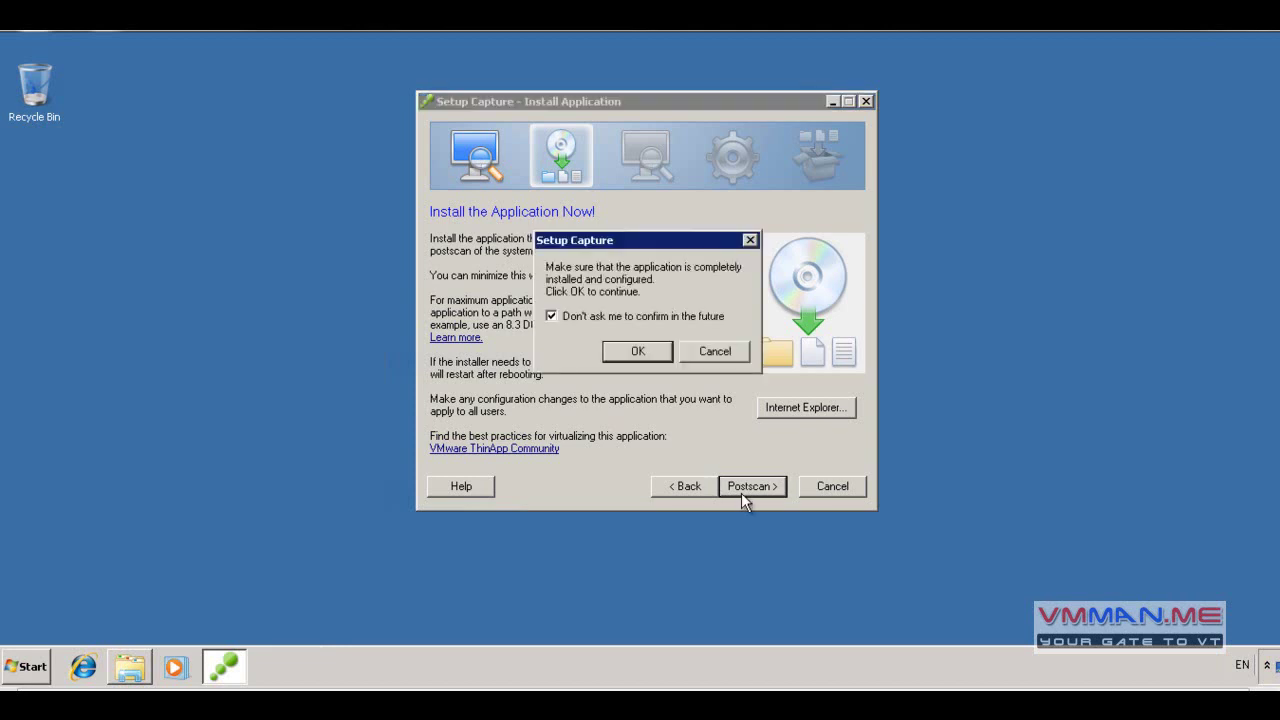
left_click(638, 354)
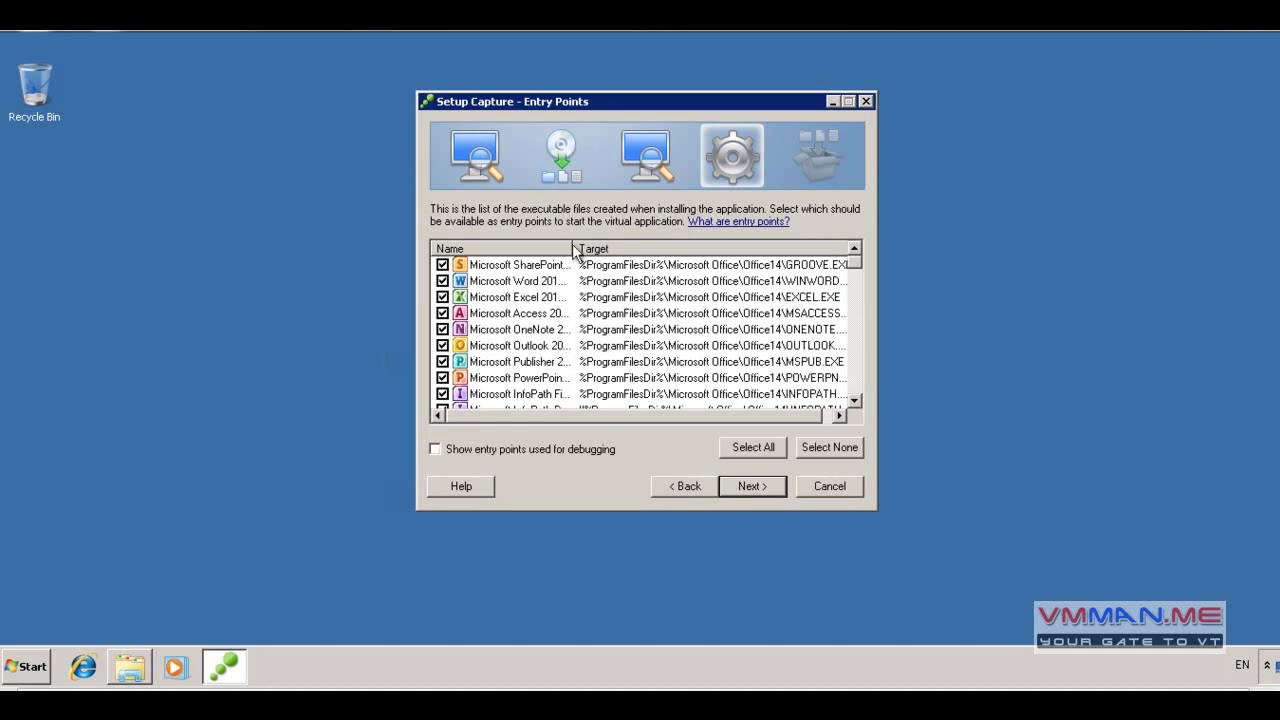
- Widen the Name column of the entry points list and review the Office executables offered as entry points
left_click_drag(573, 247, 605, 247)
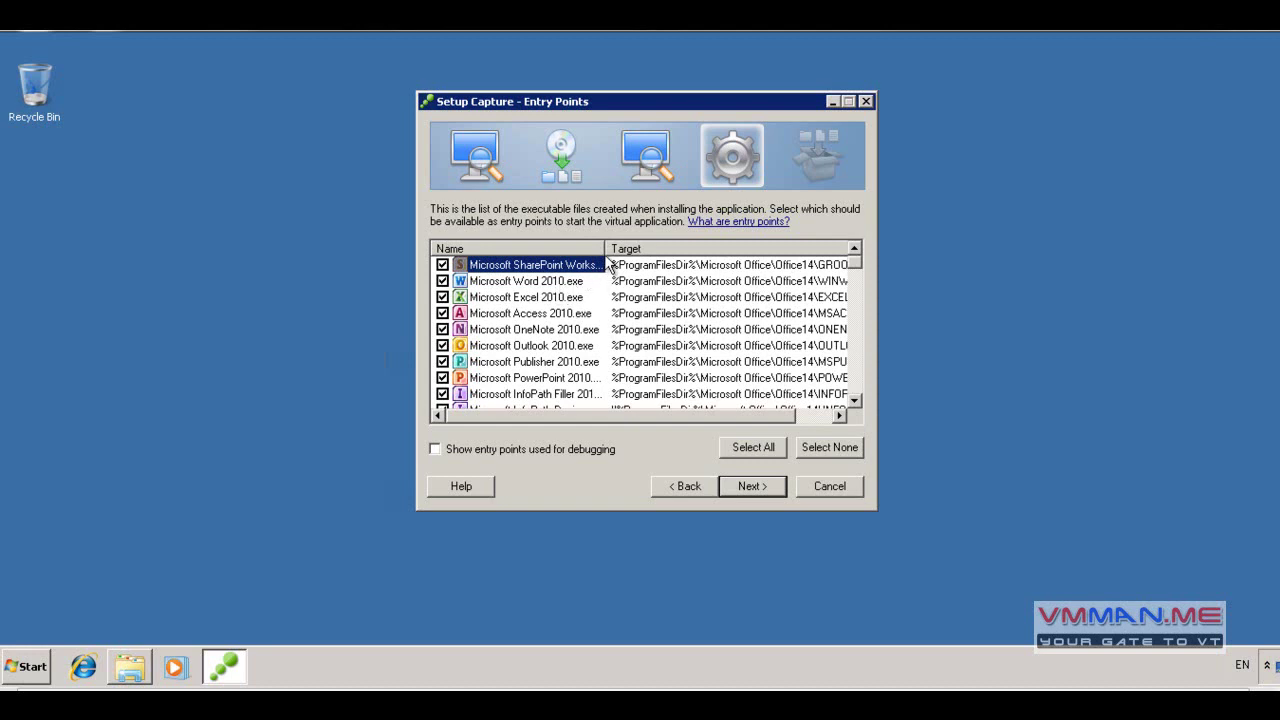
left_click_drag(605, 247, 634, 245)
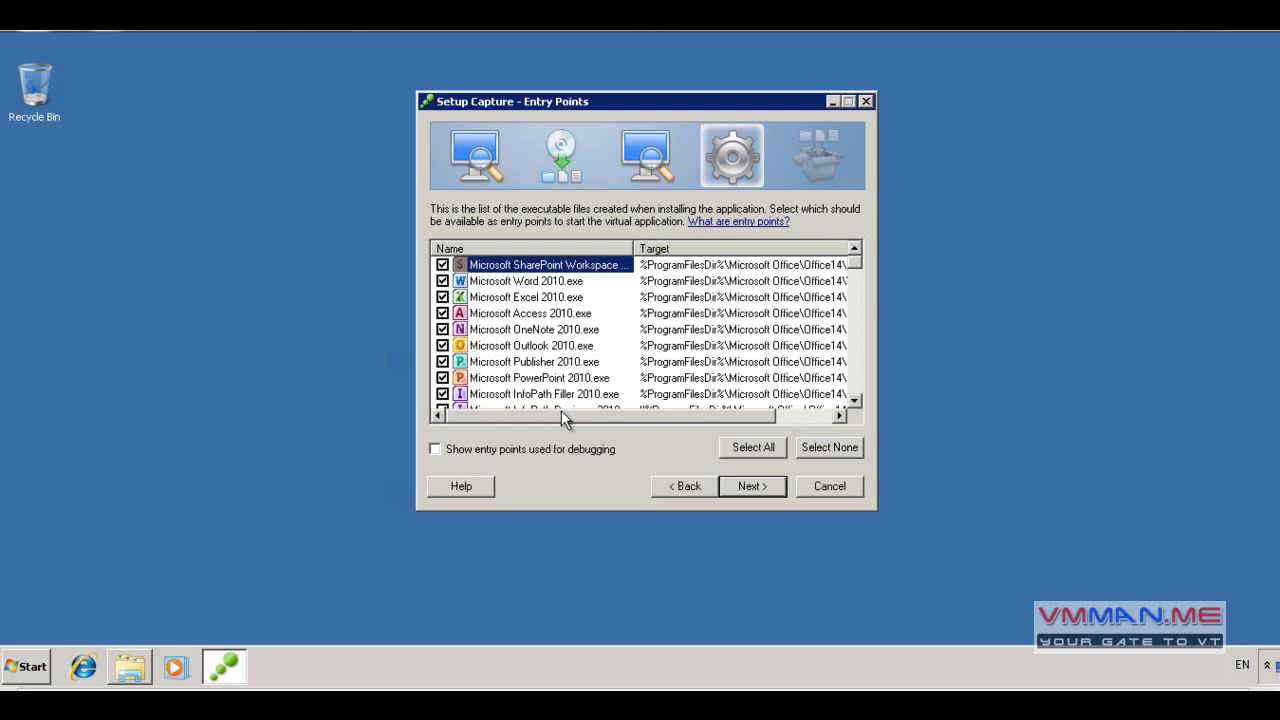
scroll(568, 390, "down", 1)
scroll(567, 390, "down", 3)
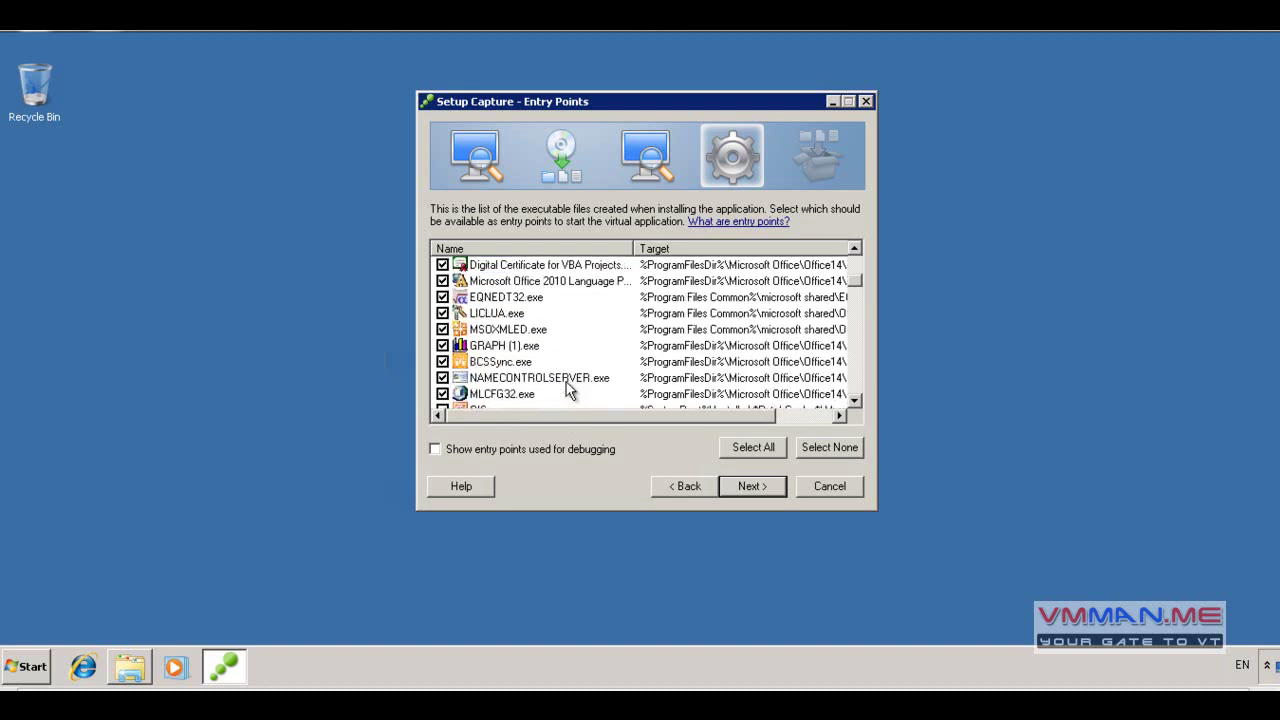
scroll(568, 390, "down", 1)
scroll(567, 390, "up", 1)
scroll(567, 390, "up", 3)
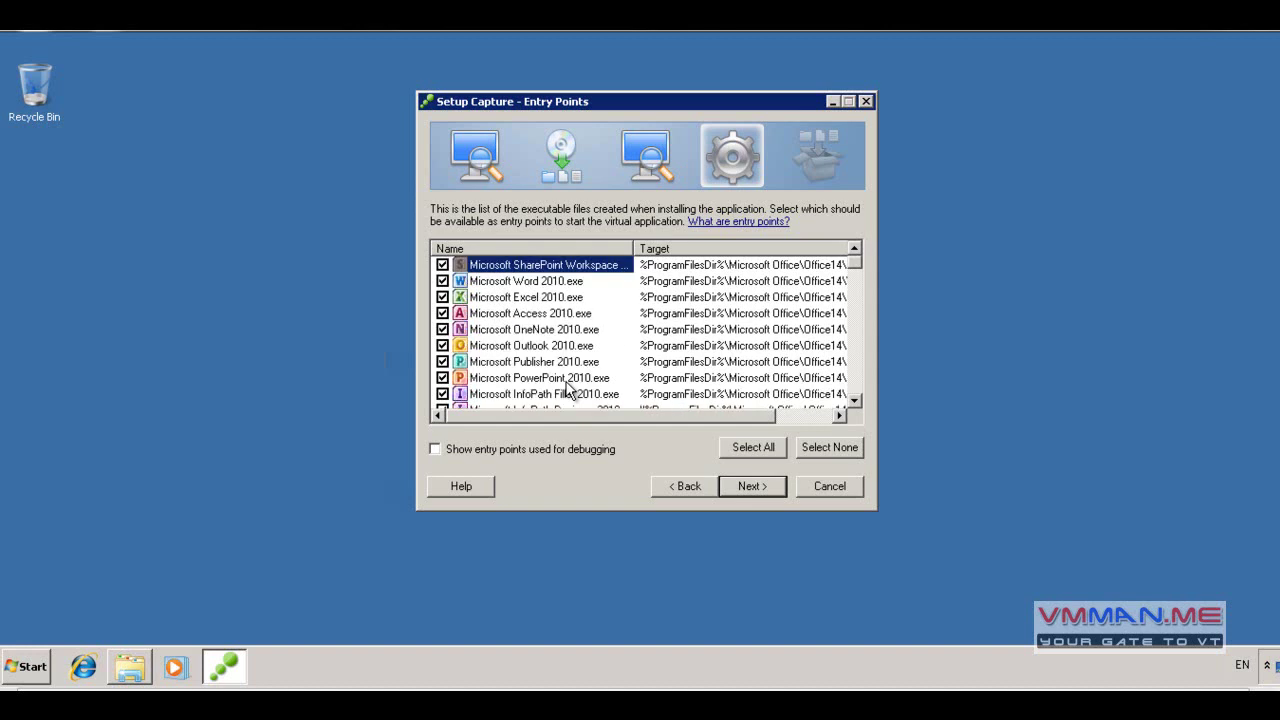
left_click(547, 284)
left_click(550, 298)
left_click(555, 330)
left_click(556, 347)
left_click(558, 378)
scroll(556, 378, "down", 1)
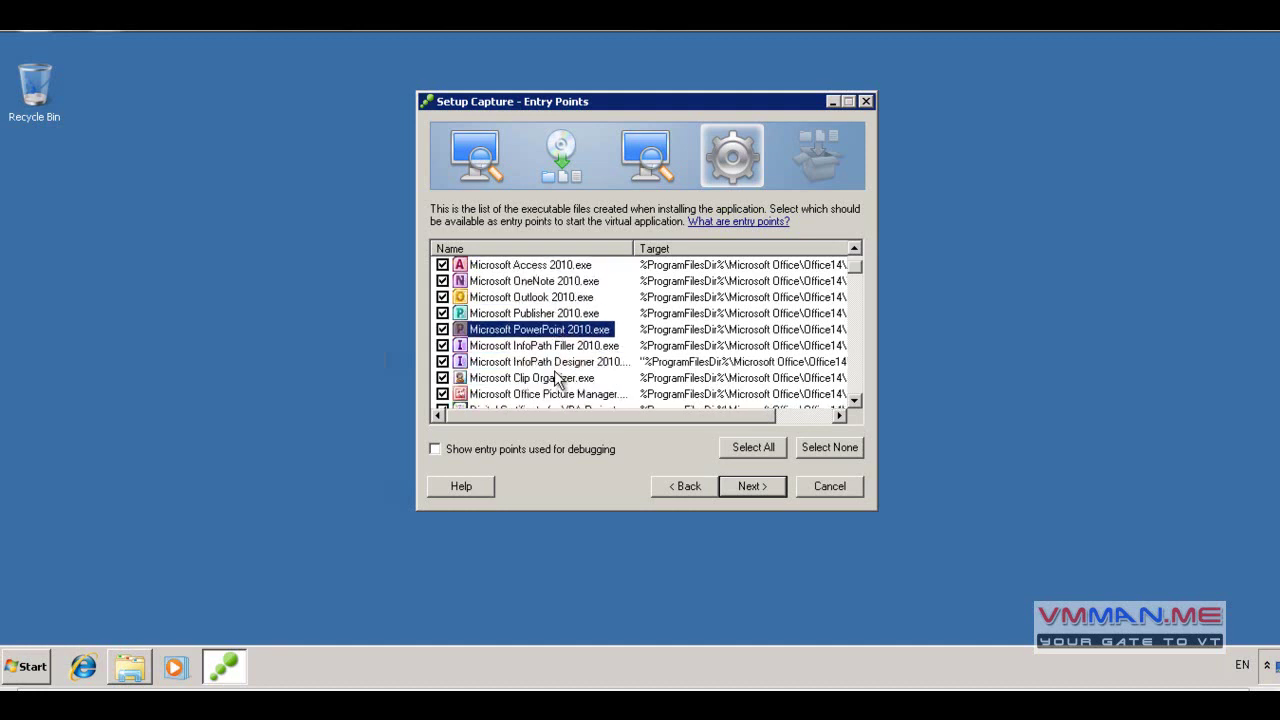
scroll(570, 375, "down", 1)
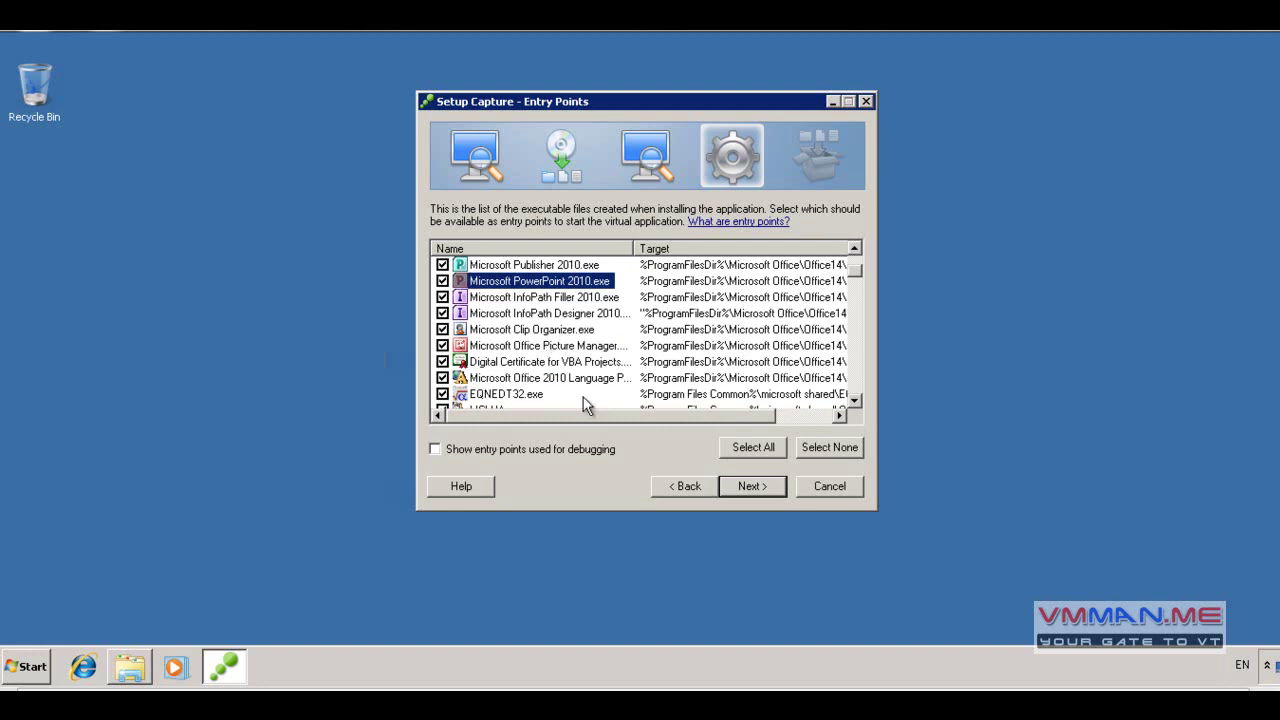
- Exclude EQNEDT32, LICLUA, MSOXMLED, GRAPH (1), BCSSync, NAMECONTROLSERVER and MLCFG32 from the entry points and accept the selection
scroll(586, 404, "down", 3)
scroll(586, 404, "up", 1)
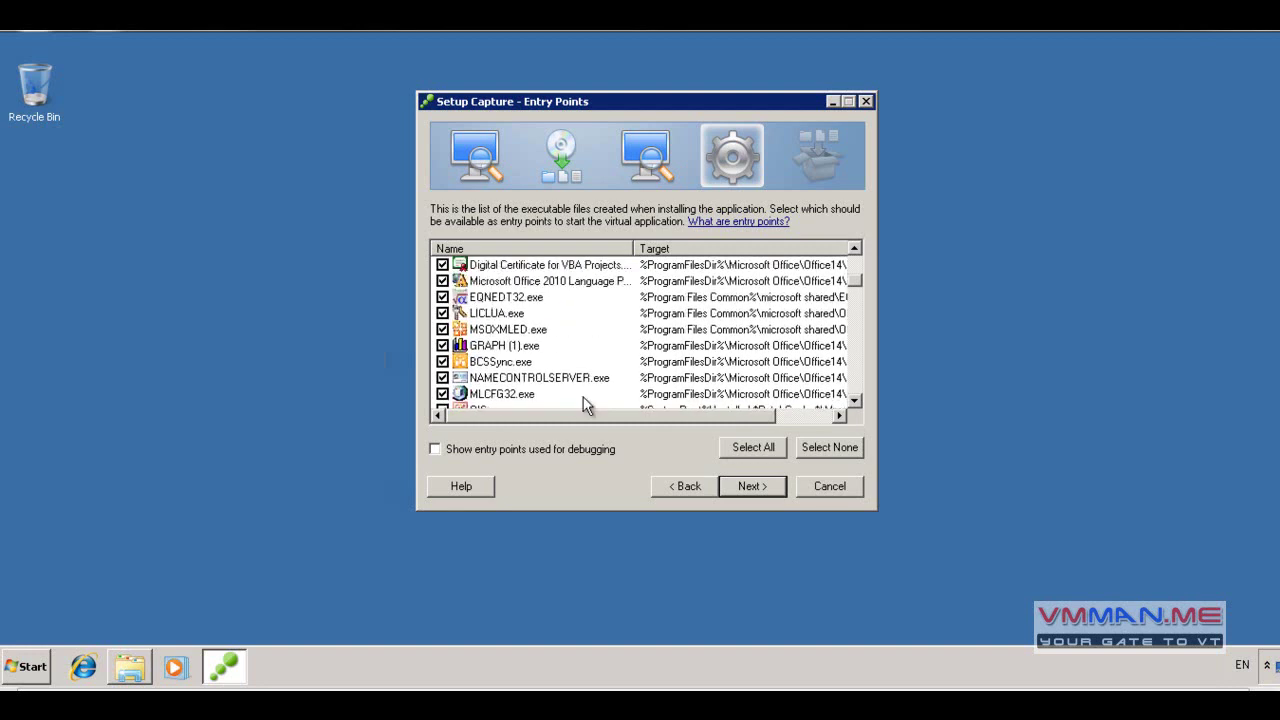
scroll(586, 404, "up", 1)
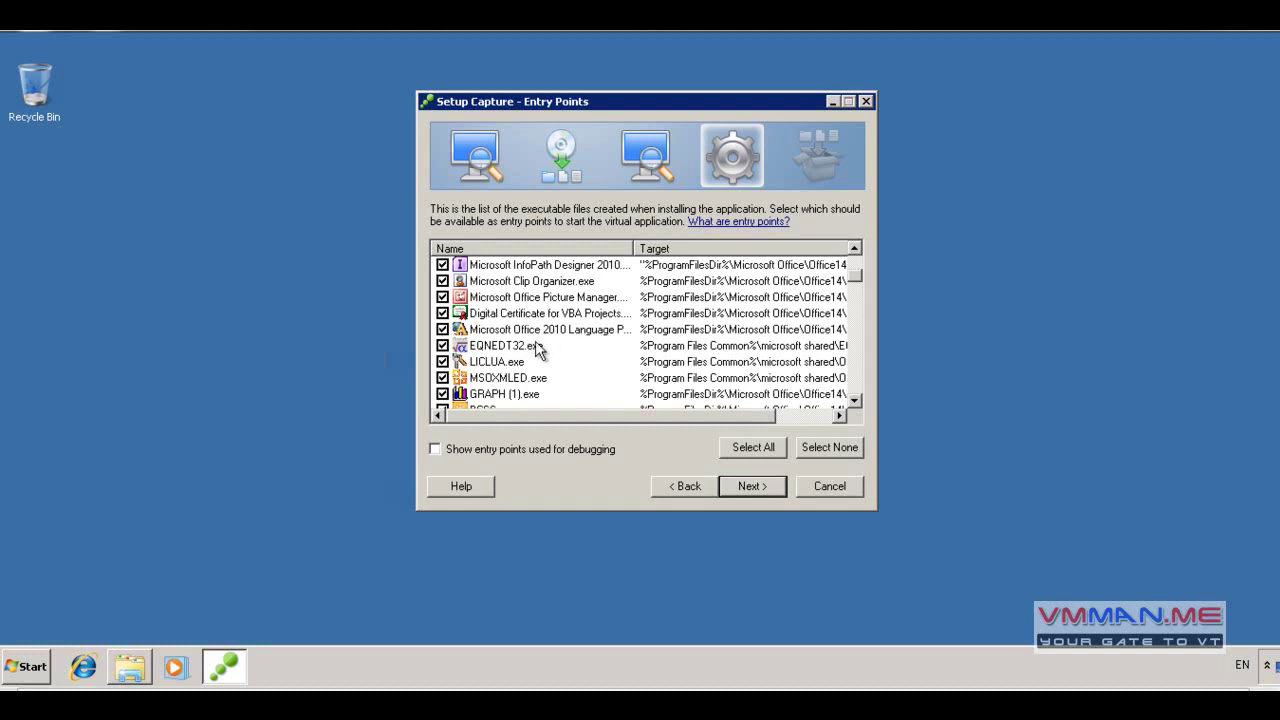
left_click(443, 345)
left_click(443, 361)
left_click(443, 378)
scroll(447, 382, "down", 2)
left_click(443, 297)
left_click(443, 313)
left_click(443, 329)
left_click(443, 345)
scroll(452, 395, "down", 2)
scroll(455, 397, "down", 2)
scroll(500, 330, "up", 8)
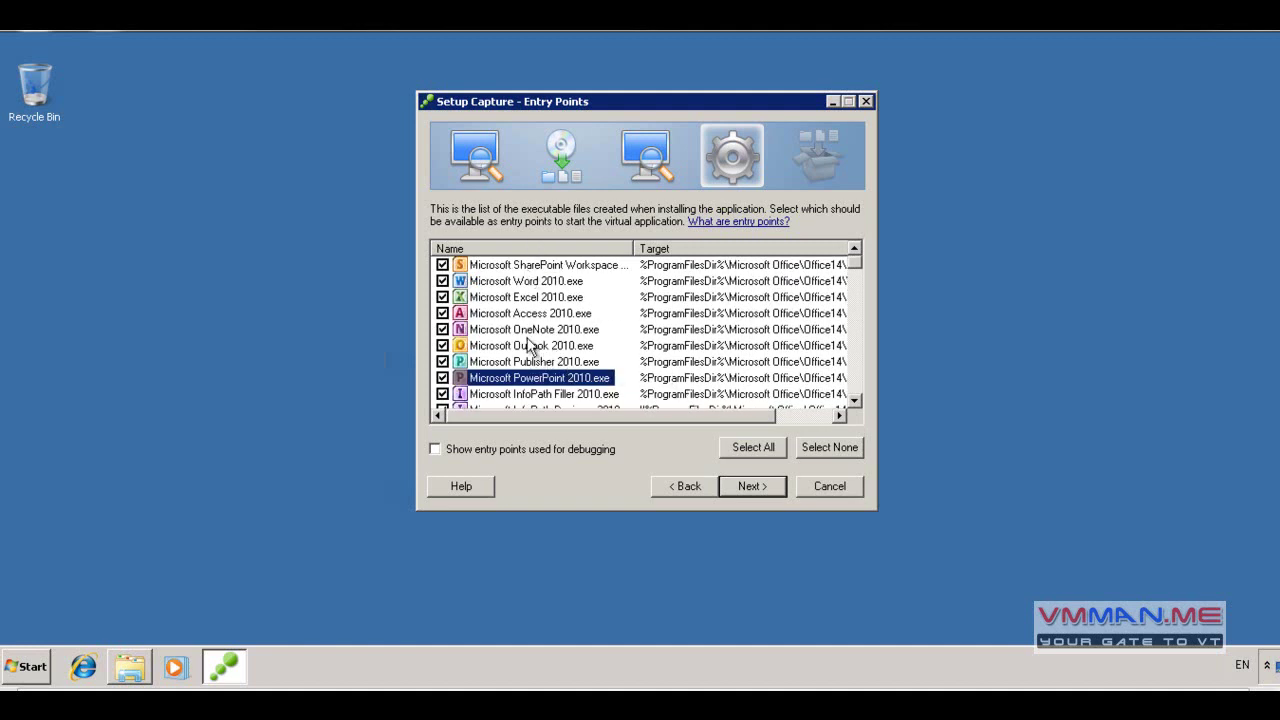
left_click(740, 497)
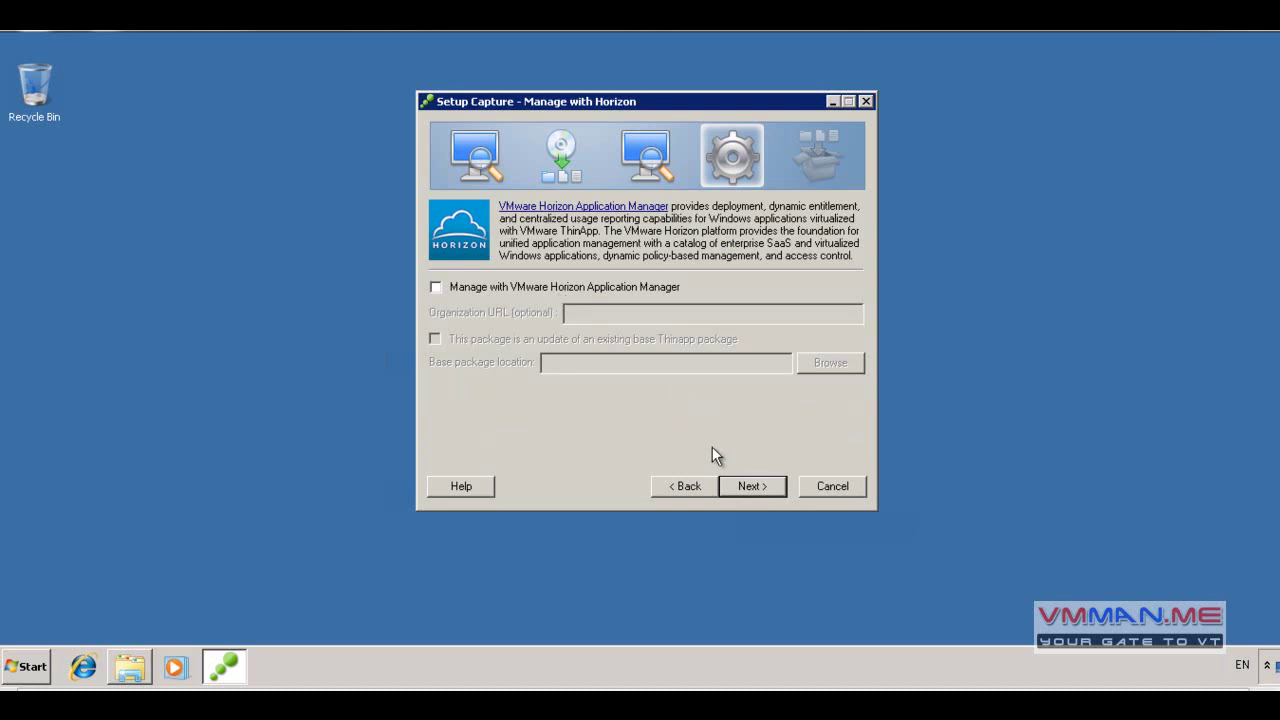
- Leave Horizon Application Manager management off and authorize Everyone to run the package after trying the Active Directory groups option
left_click(752, 487)
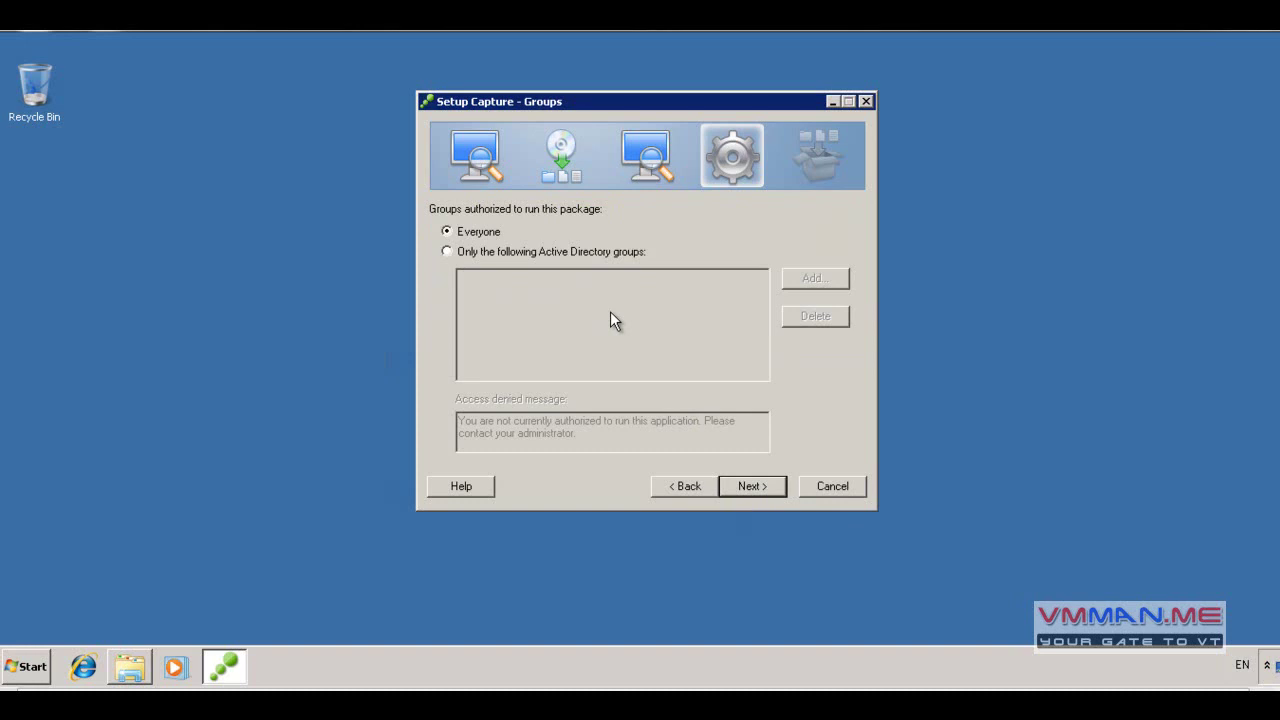
left_click(505, 251)
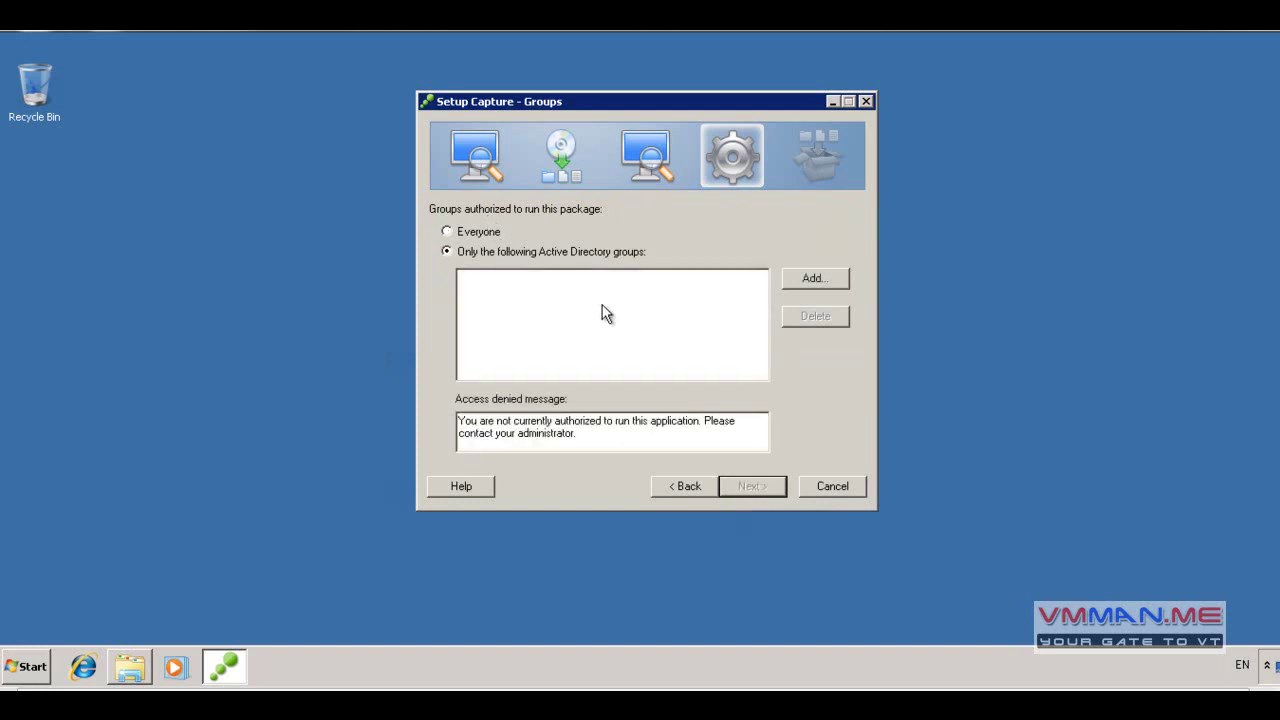
left_click(487, 233)
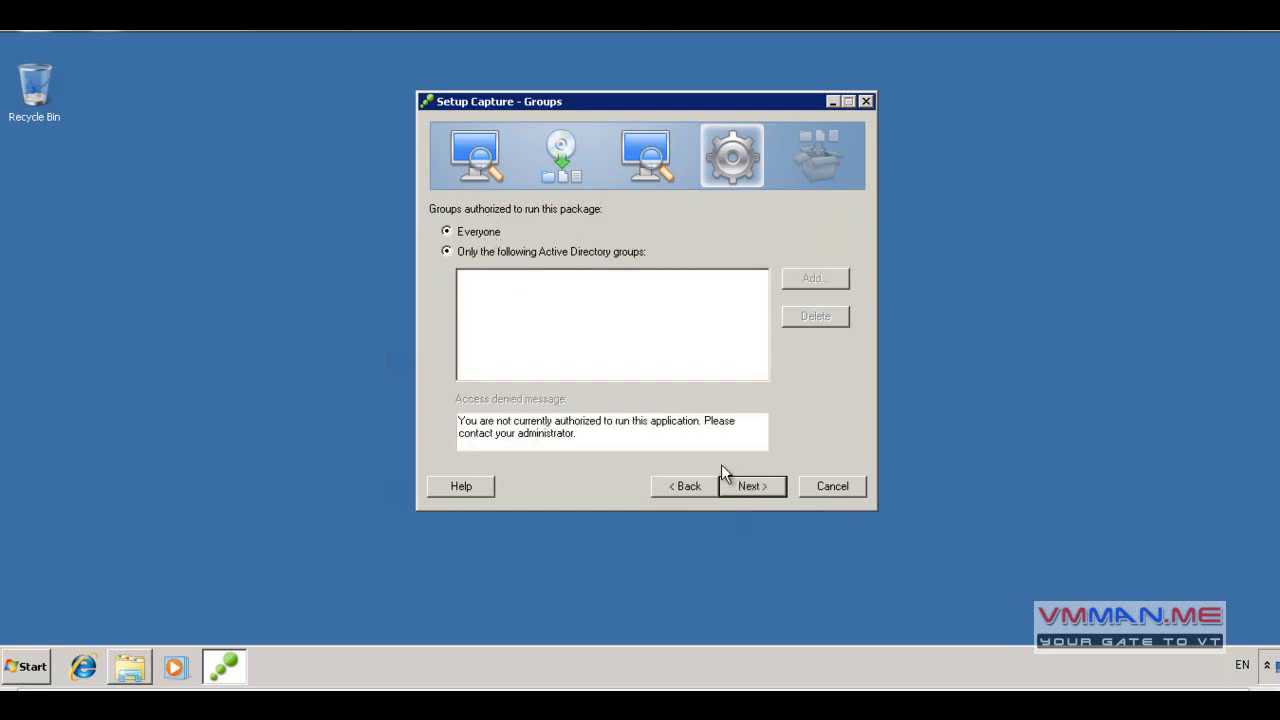
left_click(745, 486)
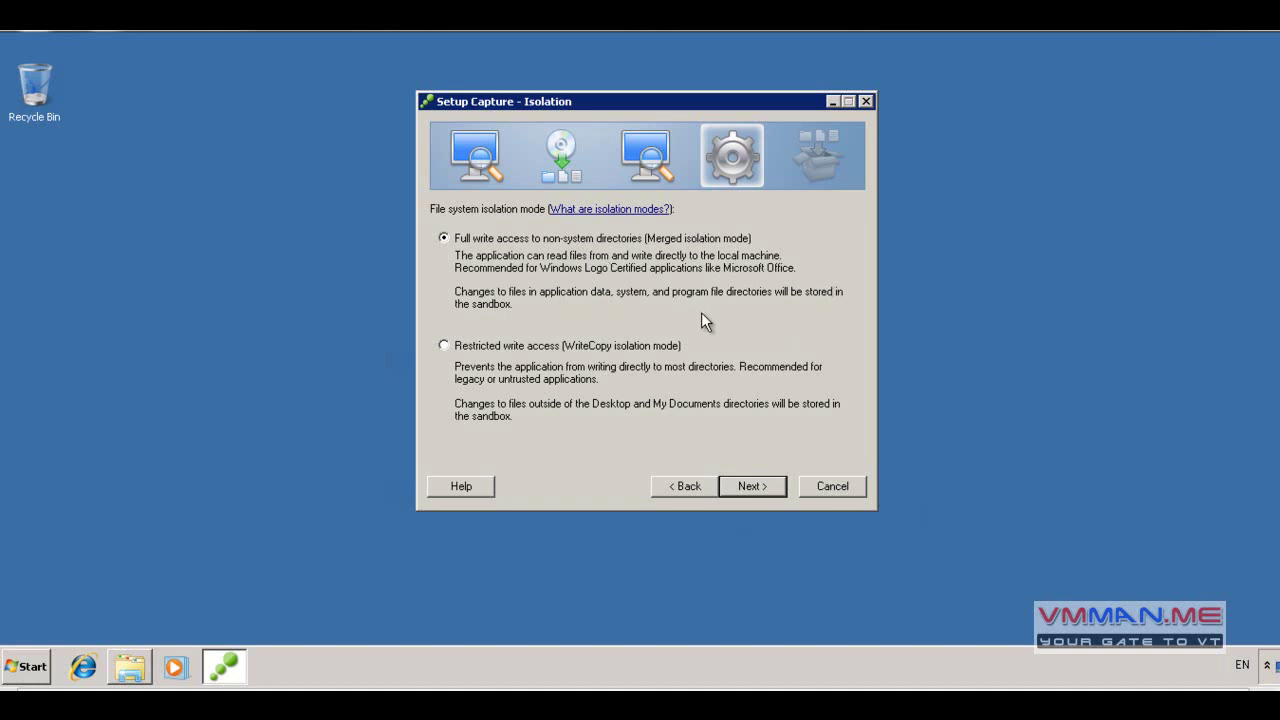
- Compare the WriteCopy isolation option, but apply Merged isolation mode with full write access to non-system directories
left_click(566, 349)
left_click(509, 241)
left_click(745, 484)
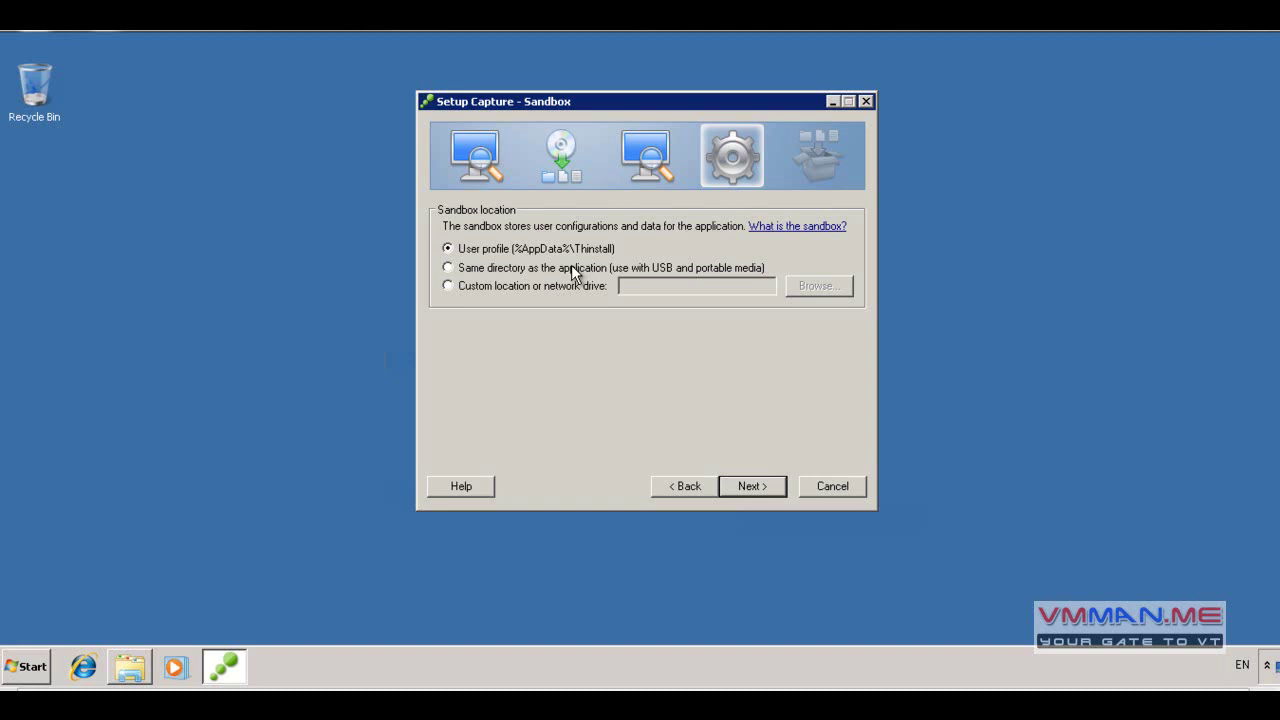
- Try the custom sandbox location \\server\share and the same-directory option meant for USB and portable media
left_click(574, 273)
left_click(587, 287)
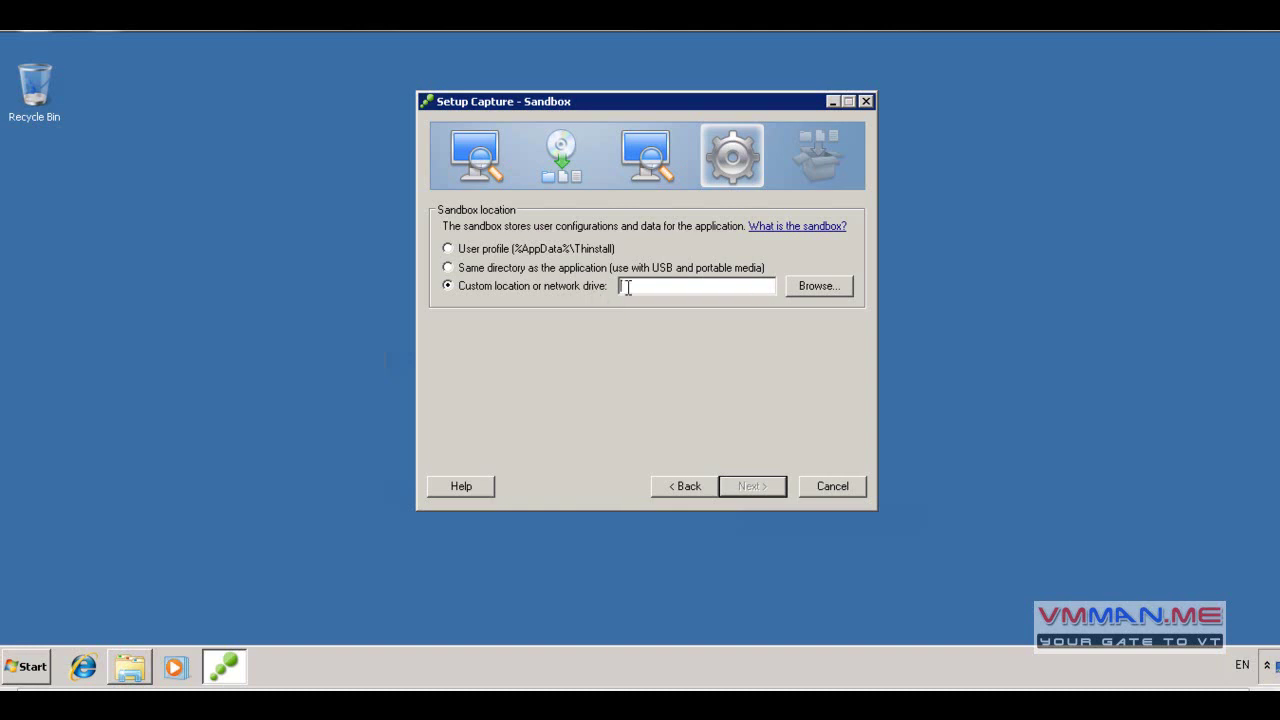
type("\\\\")
key("BackSpace")
type("server\\share")
left_click_drag(697, 284, 594, 285)
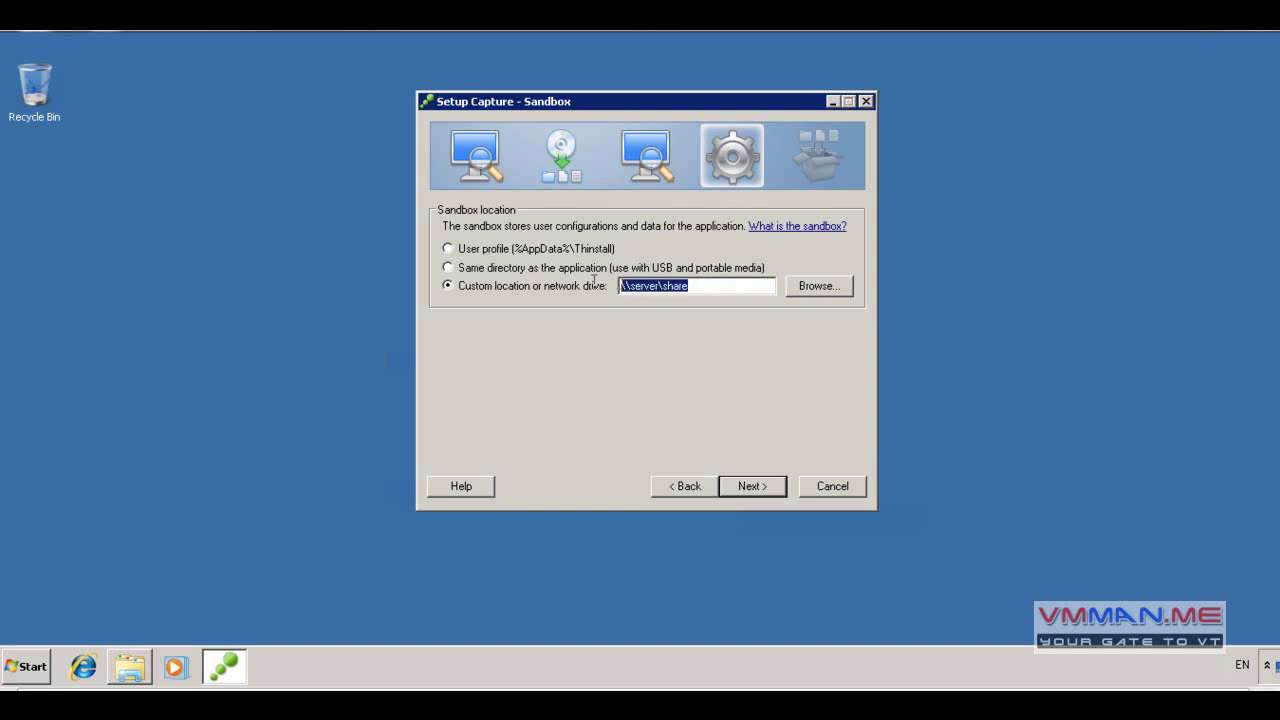
left_click(651, 270)
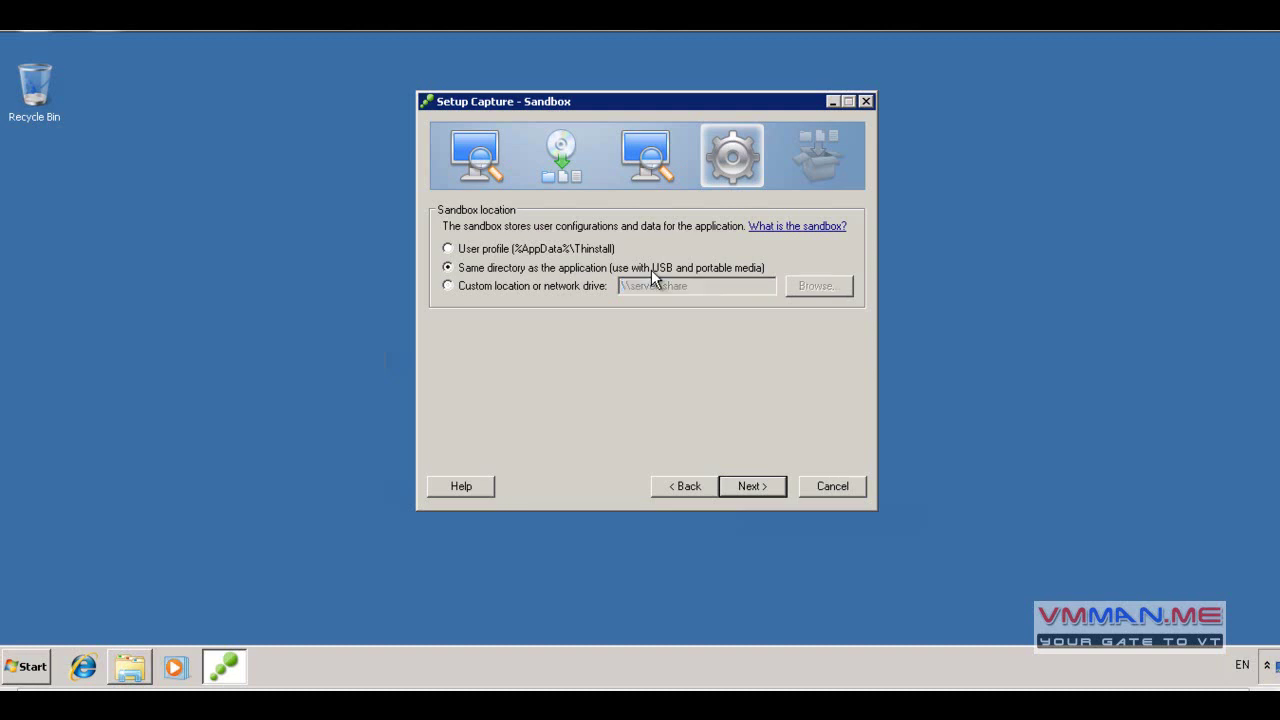
- Store the sandbox in the user profile and agree to send anonymous usage statistics to VMware
left_click(591, 252)
left_click(736, 485)
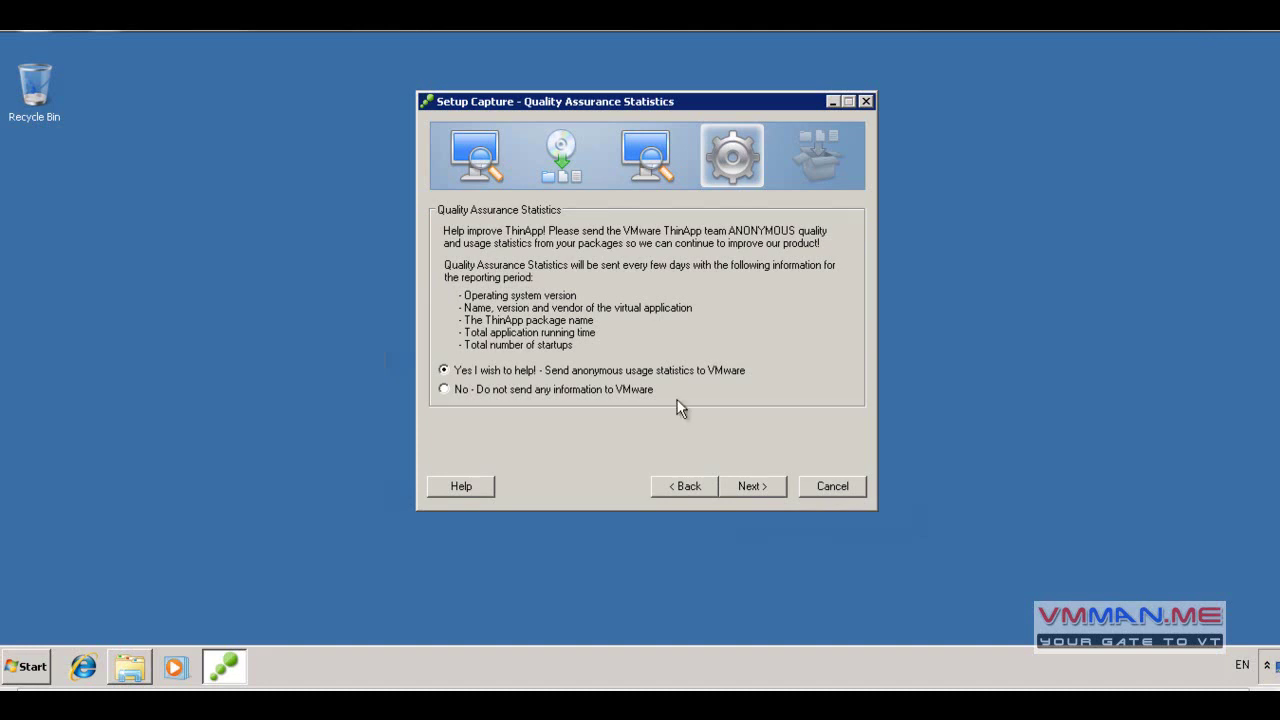
left_click(758, 488)
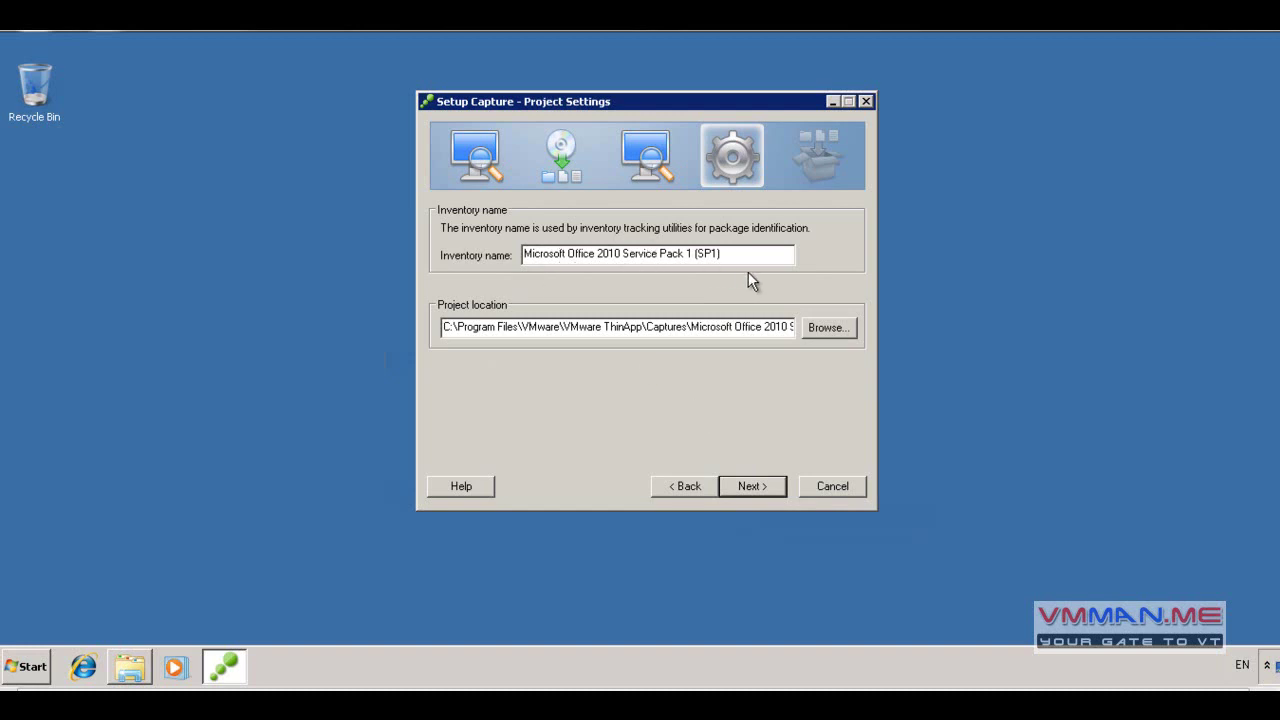
- Shorten the package's inventory name to Microsoft Office 2010
left_click_drag(735, 253, 629, 257)
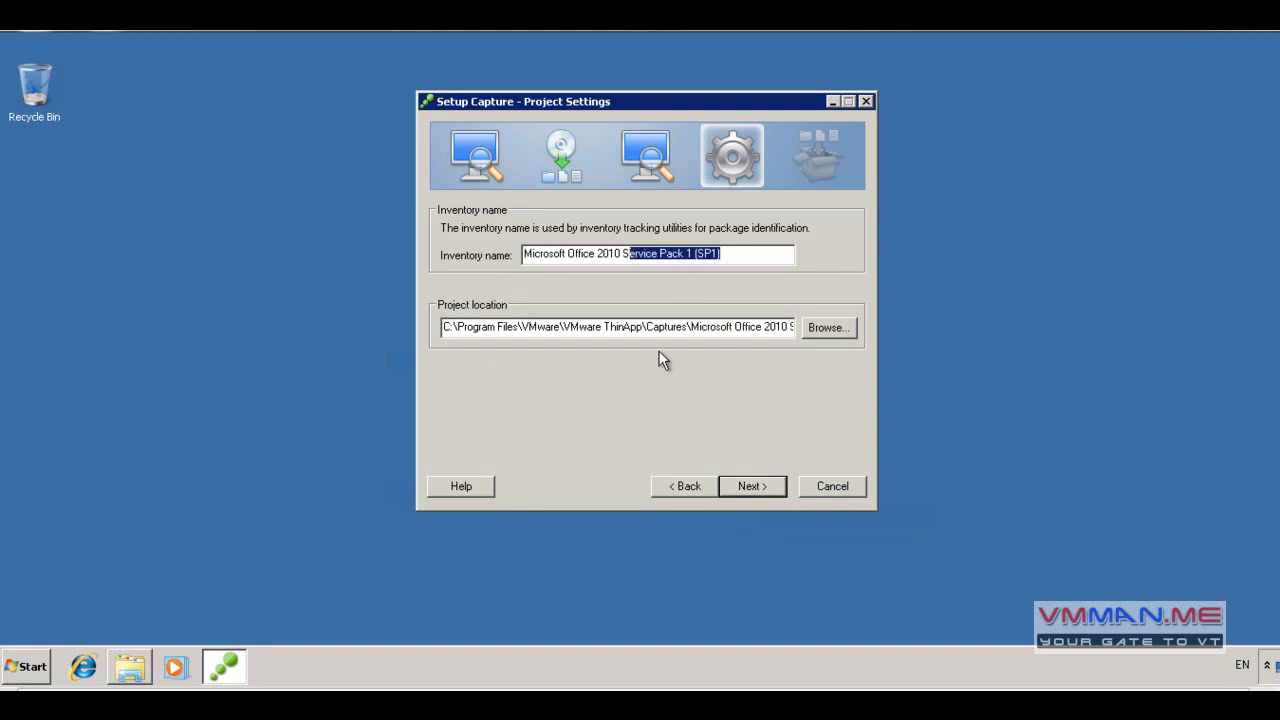
key("BackSpace")
key("BackSpace")
key("BackSpace")
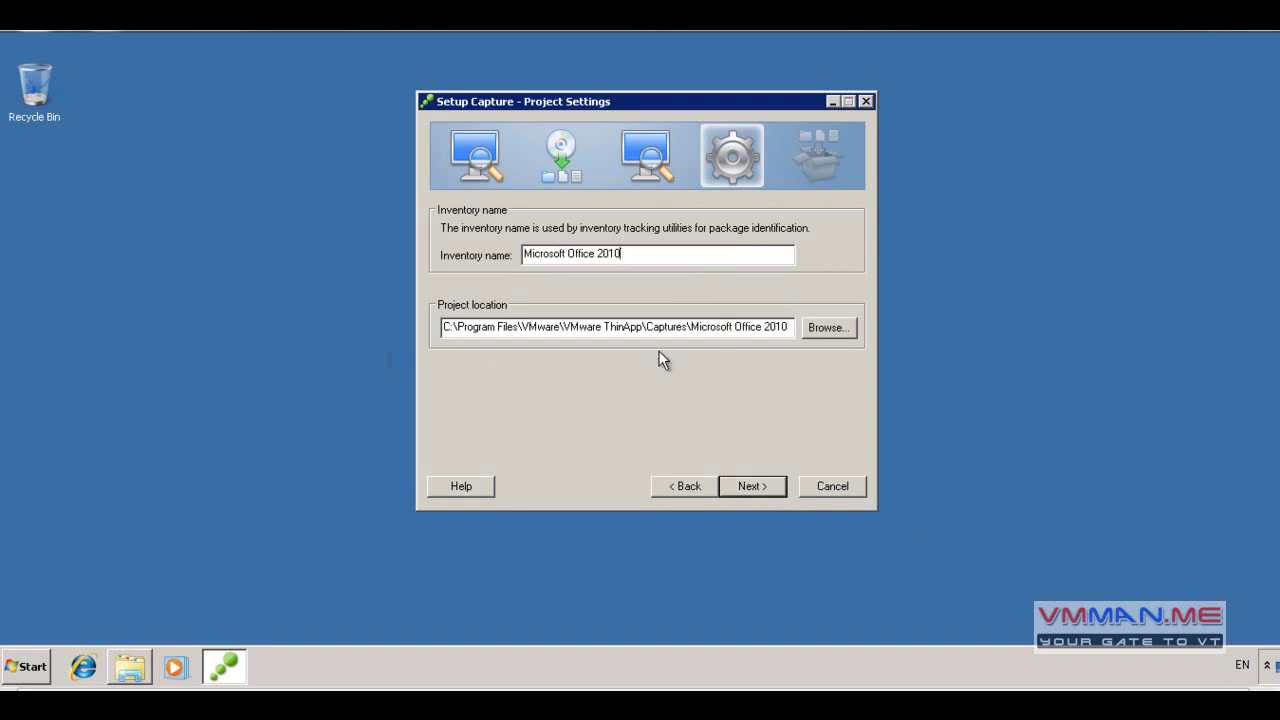
- Review the project location, dismiss the folder selection, and continue with the default ThinApp Captures path
left_click_drag(537, 327, 410, 327)
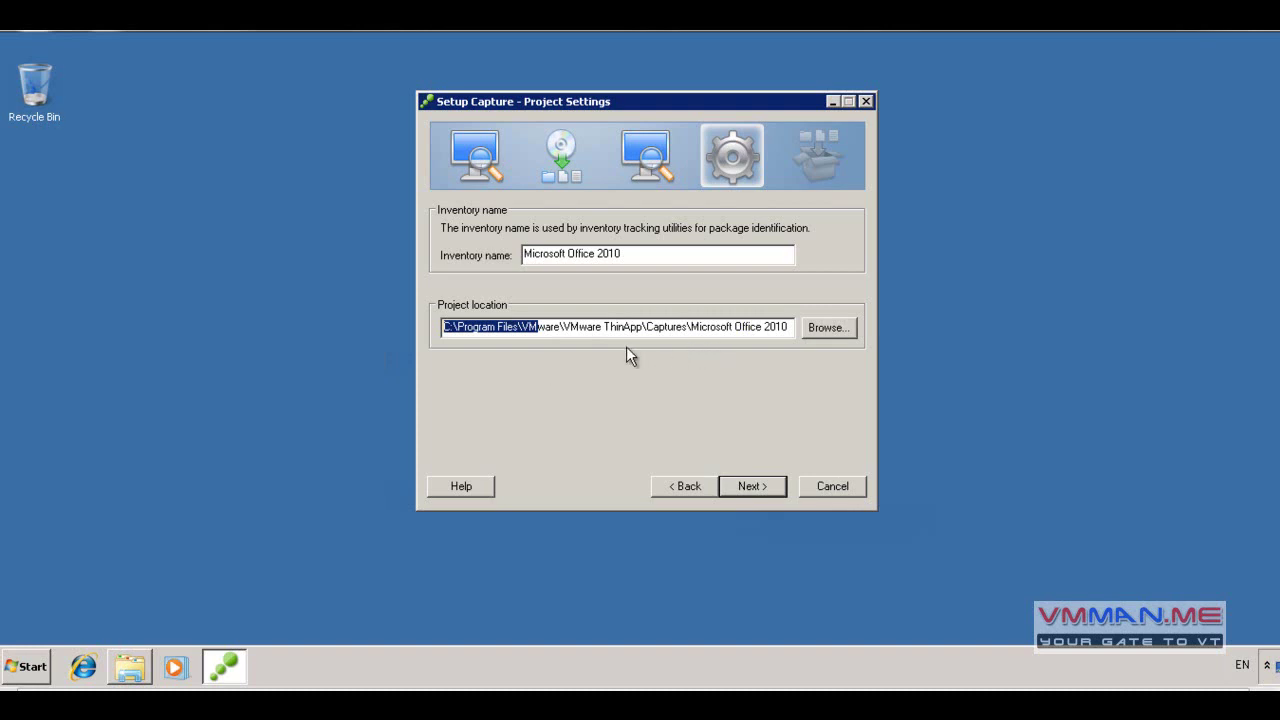
left_click(513, 327)
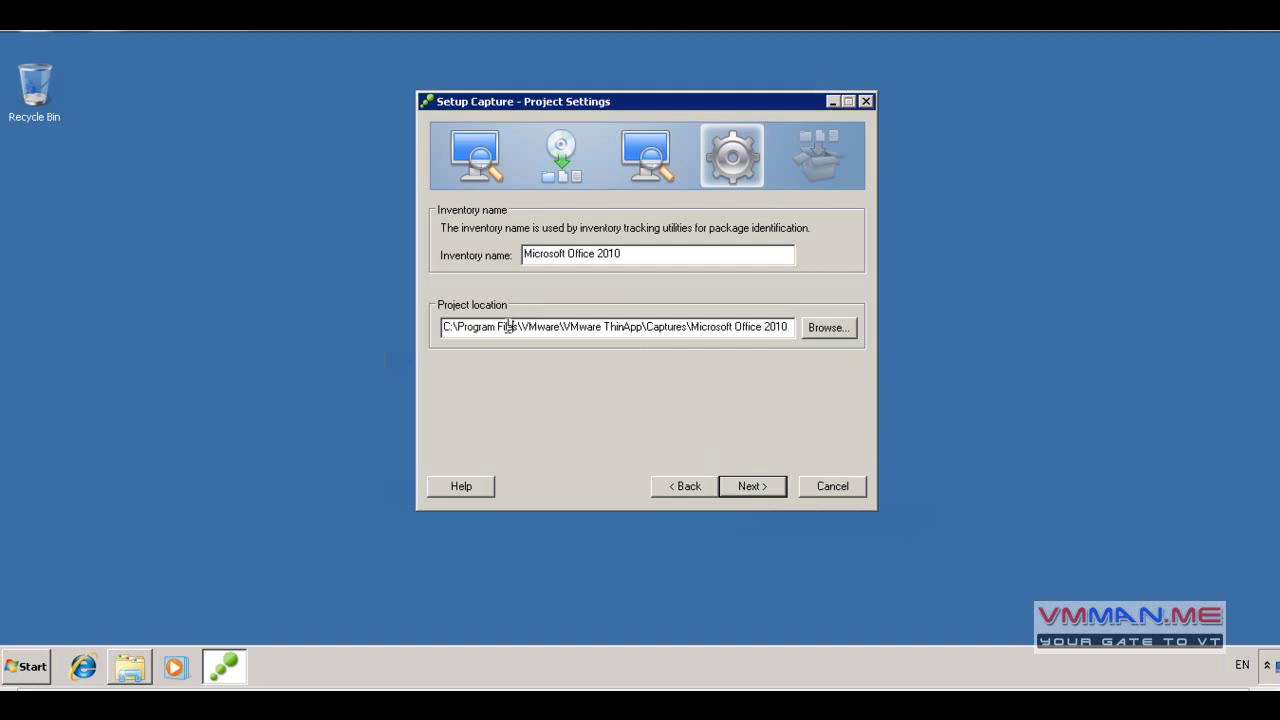
left_click_drag(511, 327, 798, 328)
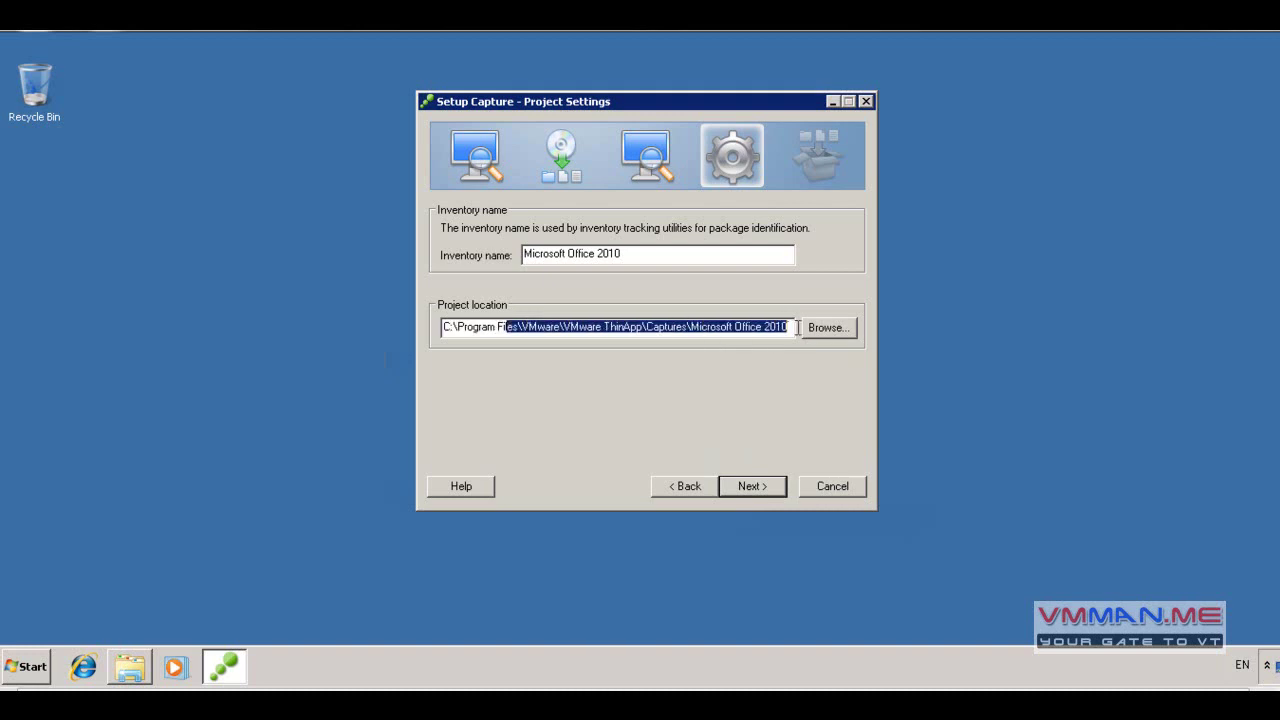
left_click(829, 327)
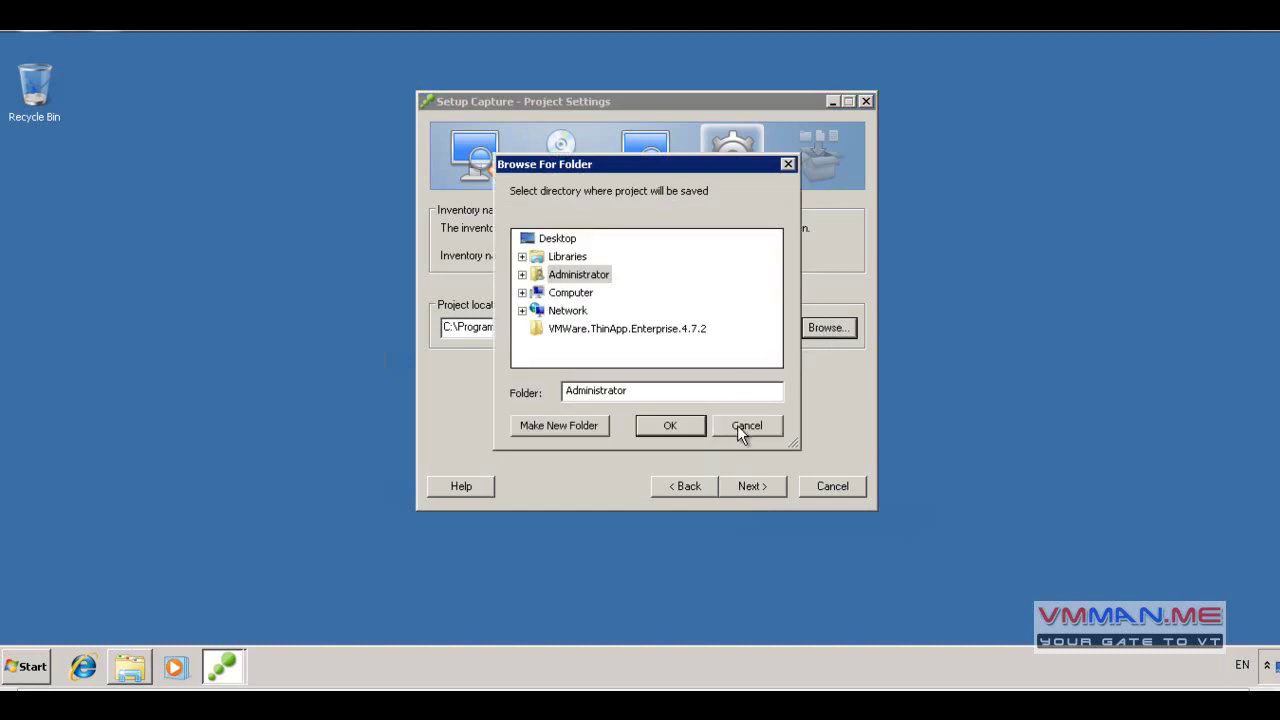
left_click(740, 428)
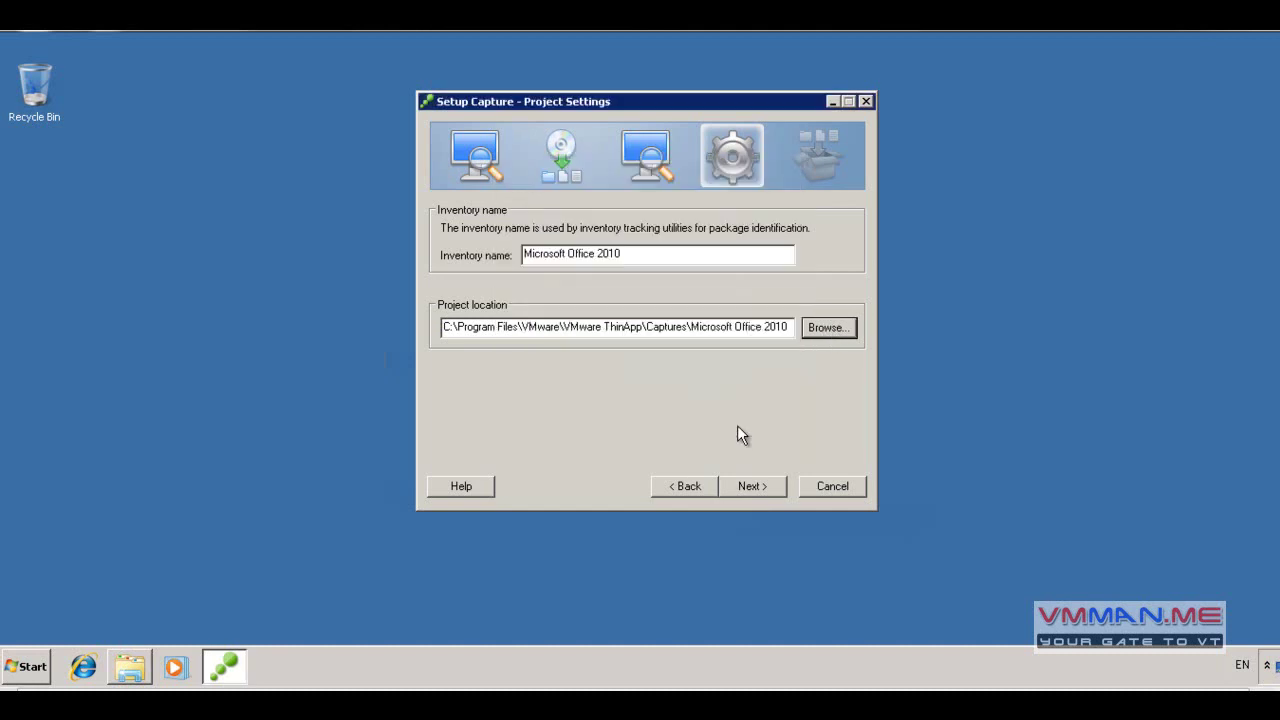
left_click(743, 488)
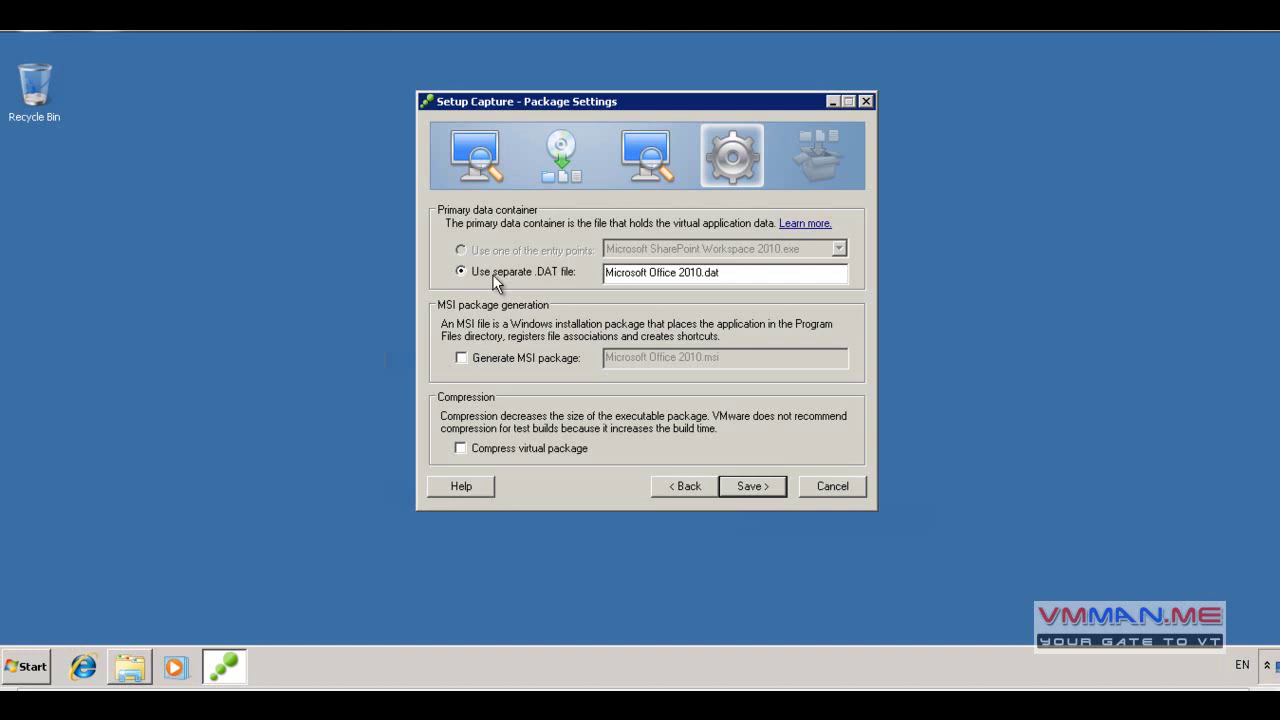
- Examine the file name of the separate .DAT file used as the primary data container
left_click_drag(767, 270, 579, 278)
left_click(771, 279)
left_click_drag(771, 279, 560, 282)
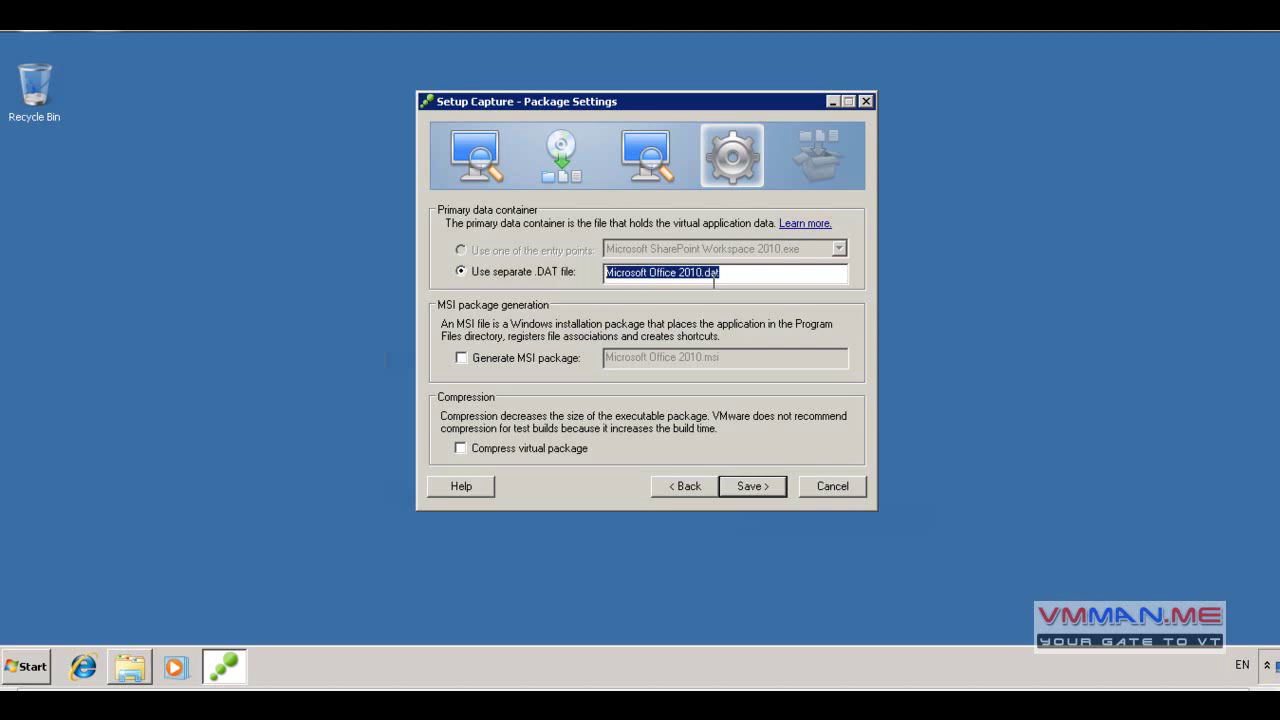
key("ctrl+shift+Right")
key("ctrl+shift+Right")
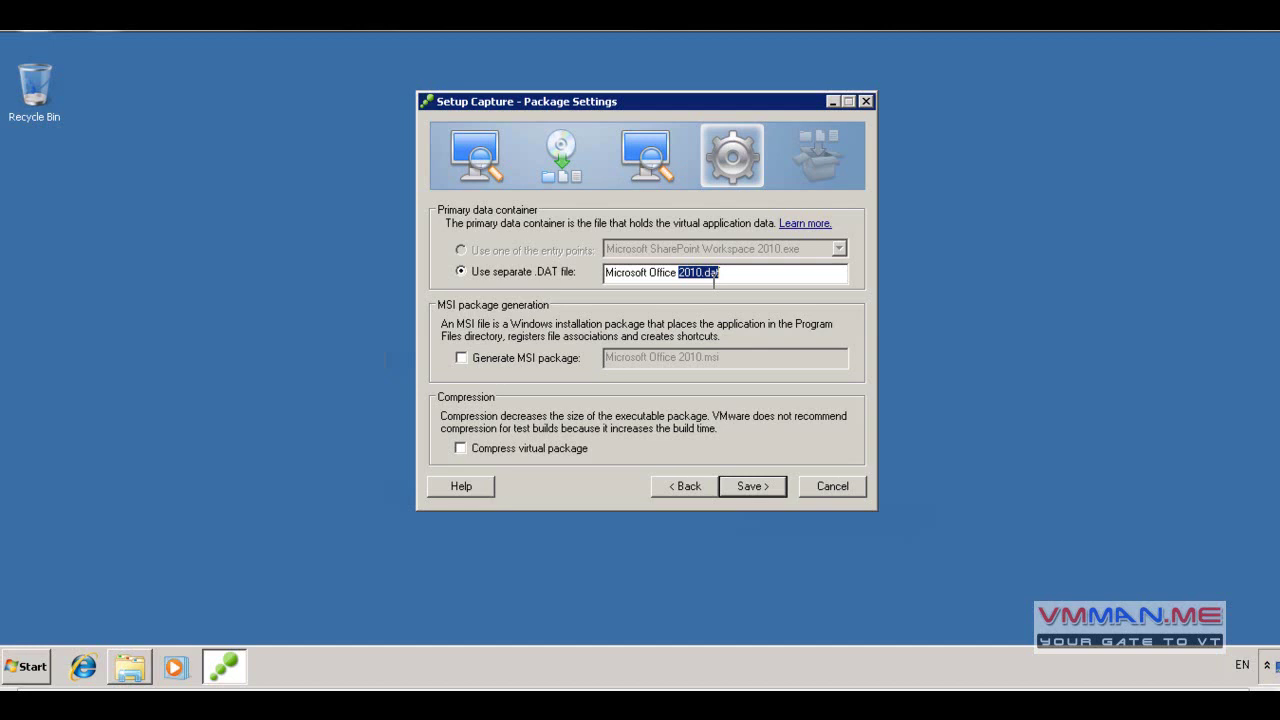
left_click(714, 283)
left_click_drag(726, 276, 684, 276)
key("shift+Left")
left_click(747, 280)
left_click_drag(726, 272, 581, 270)
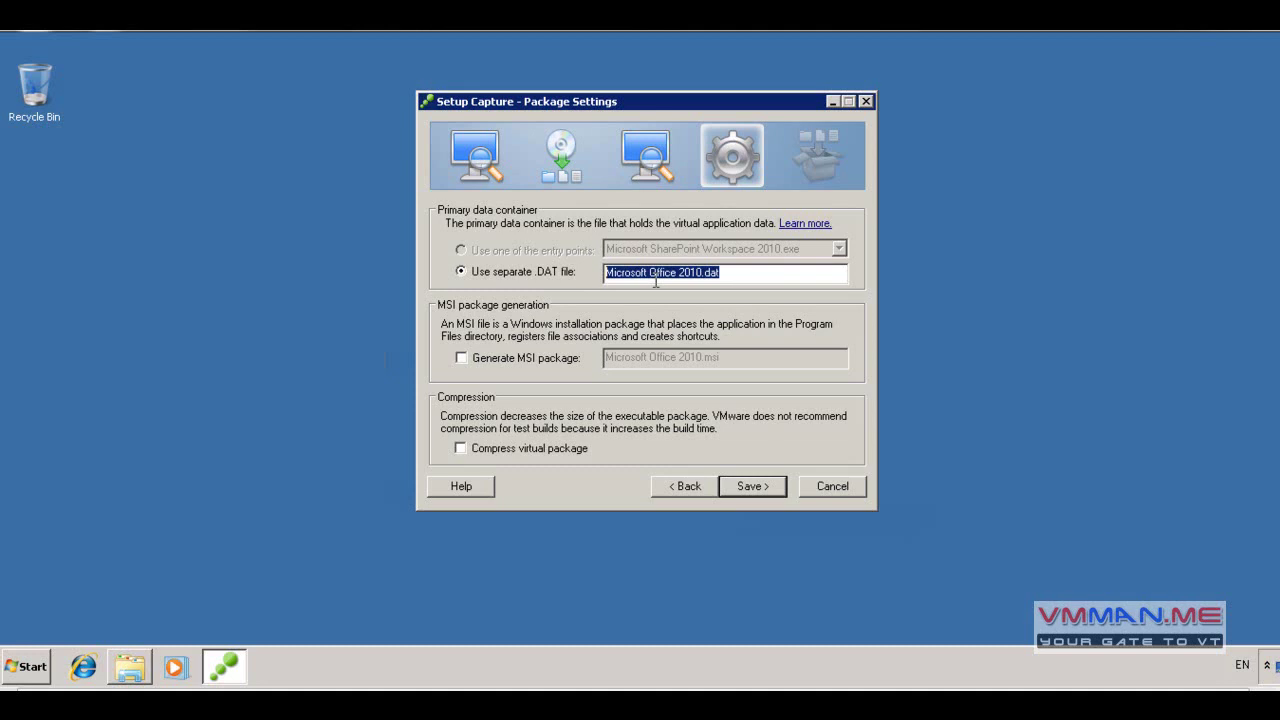
left_click_drag(730, 272, 585, 271)
left_click(735, 281)
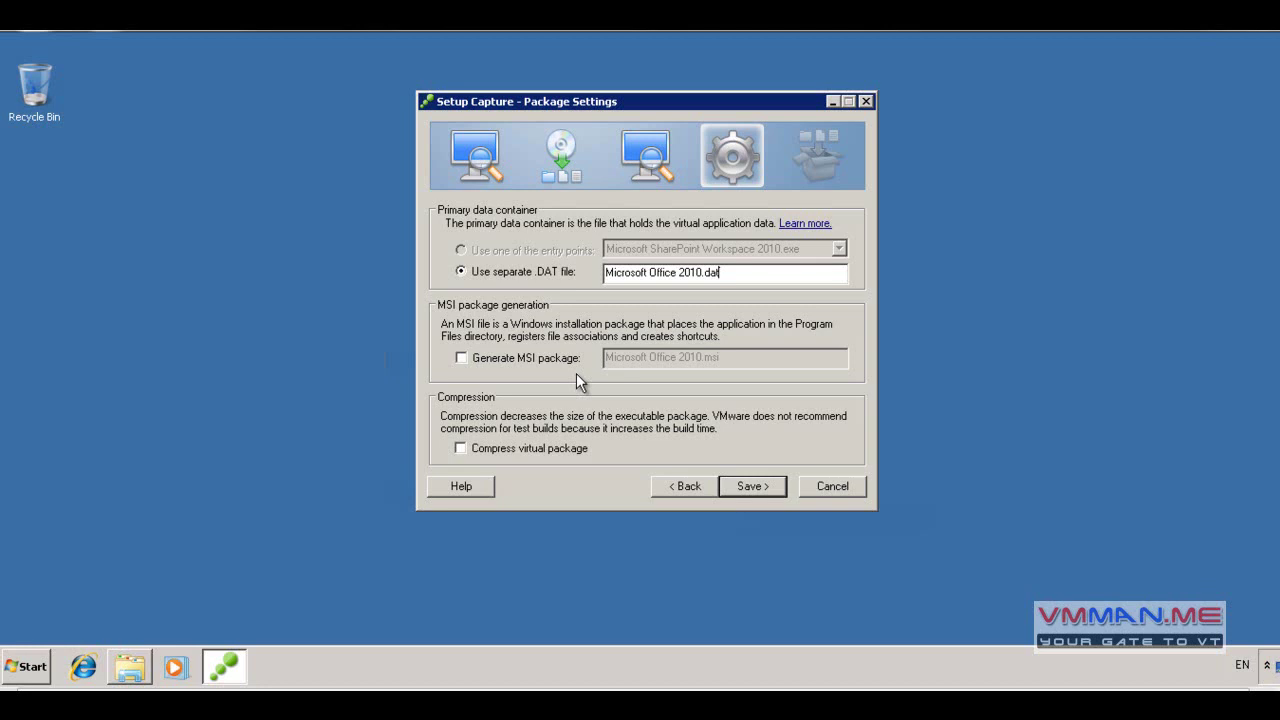
- Enable generation of the MSI package Microsoft Office 2010.msi and save the project
left_click(542, 358)
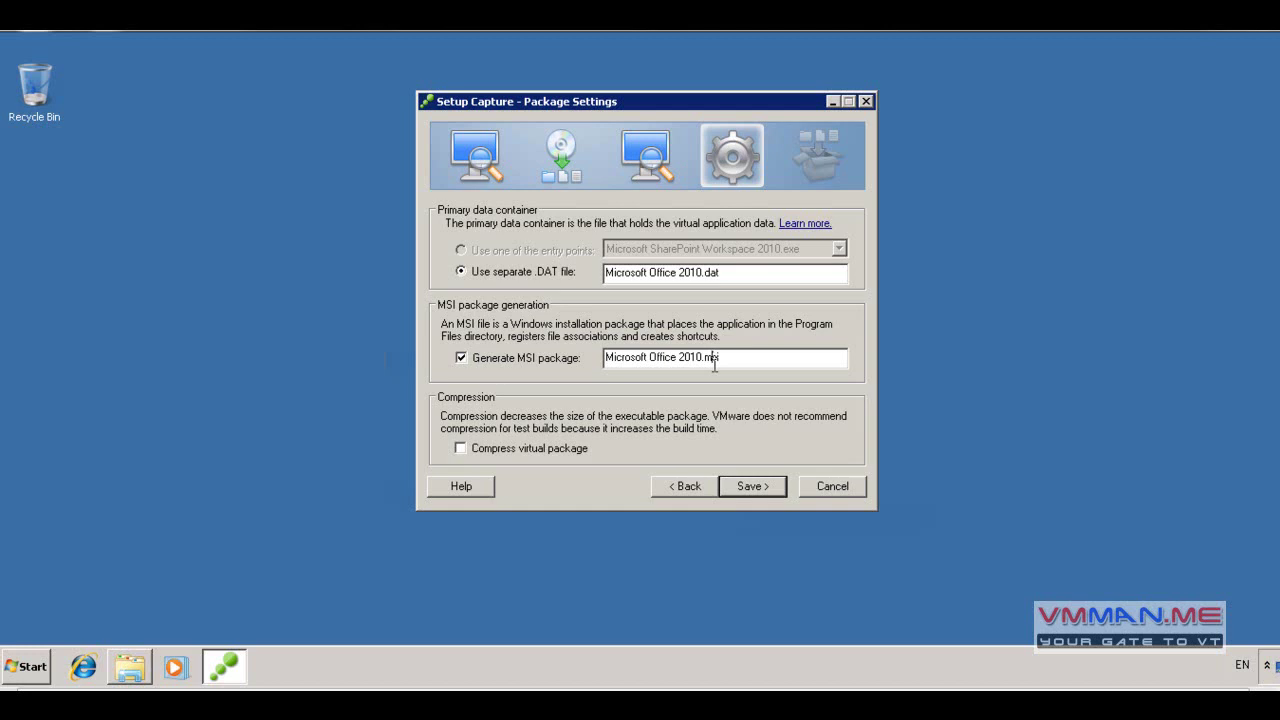
left_click(28, 666)
left_click(760, 360)
left_click(515, 358)
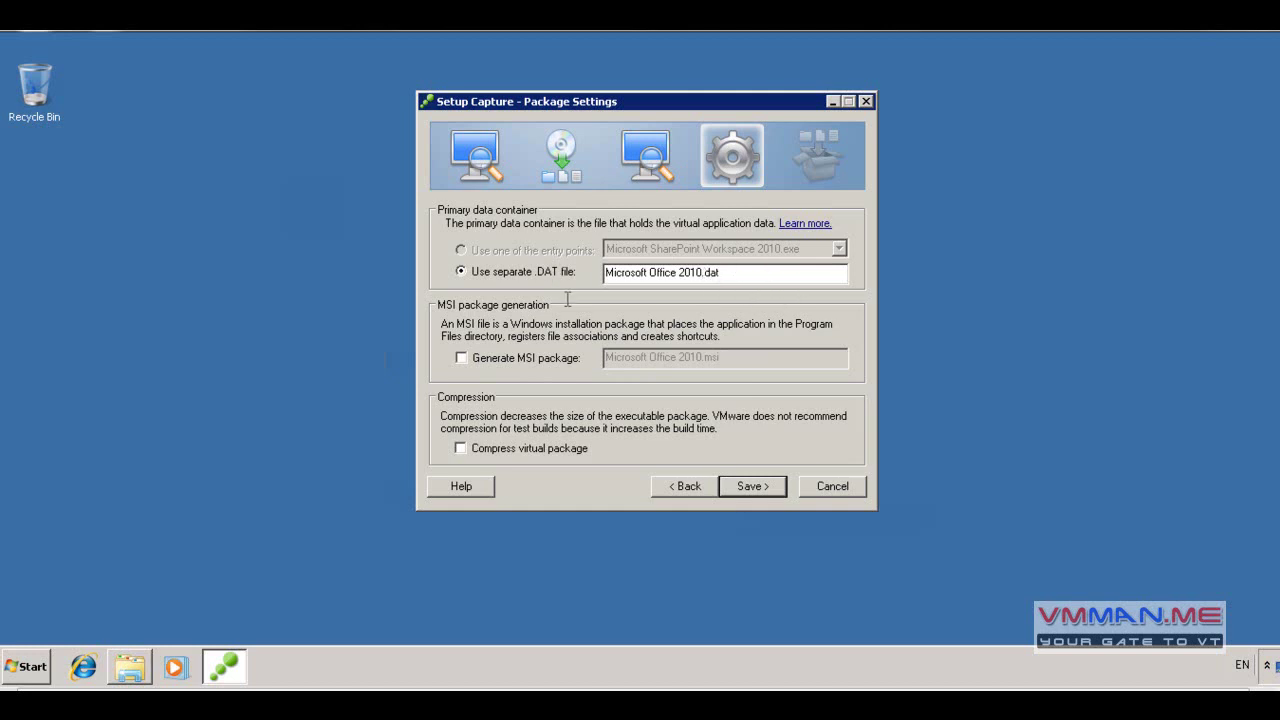
left_click(546, 362)
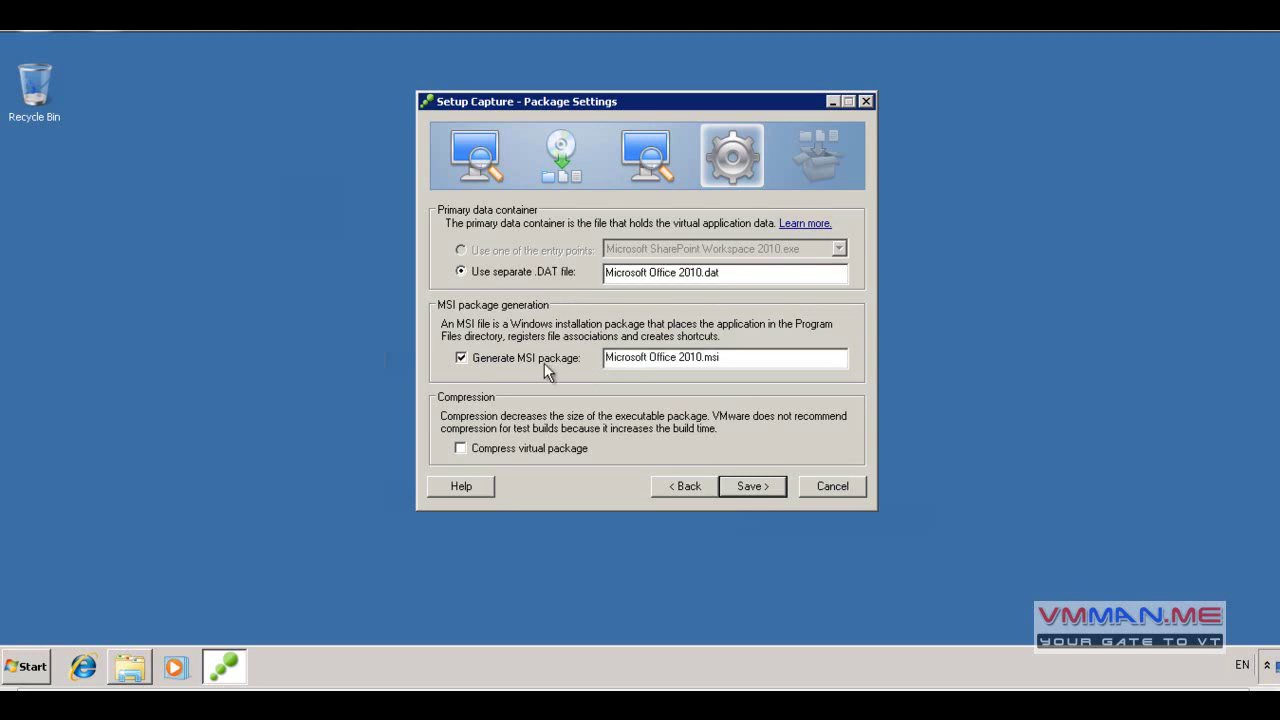
left_click(546, 362)
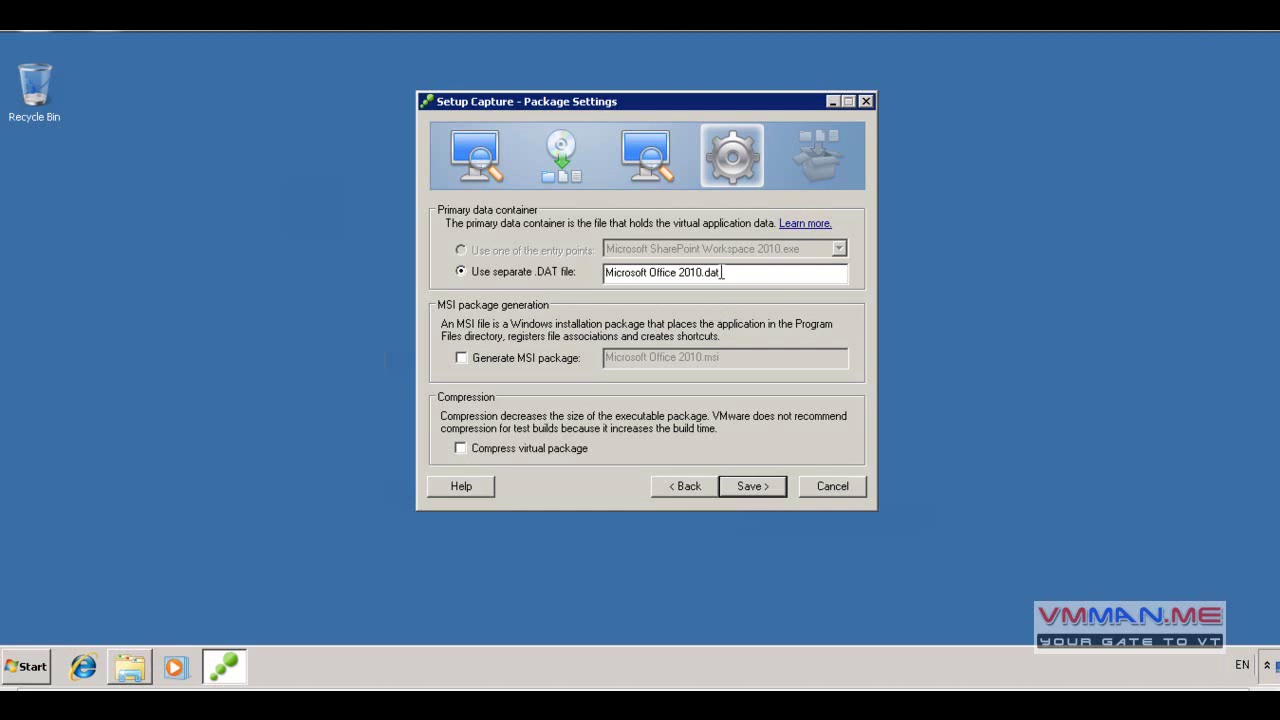
left_click(530, 358)
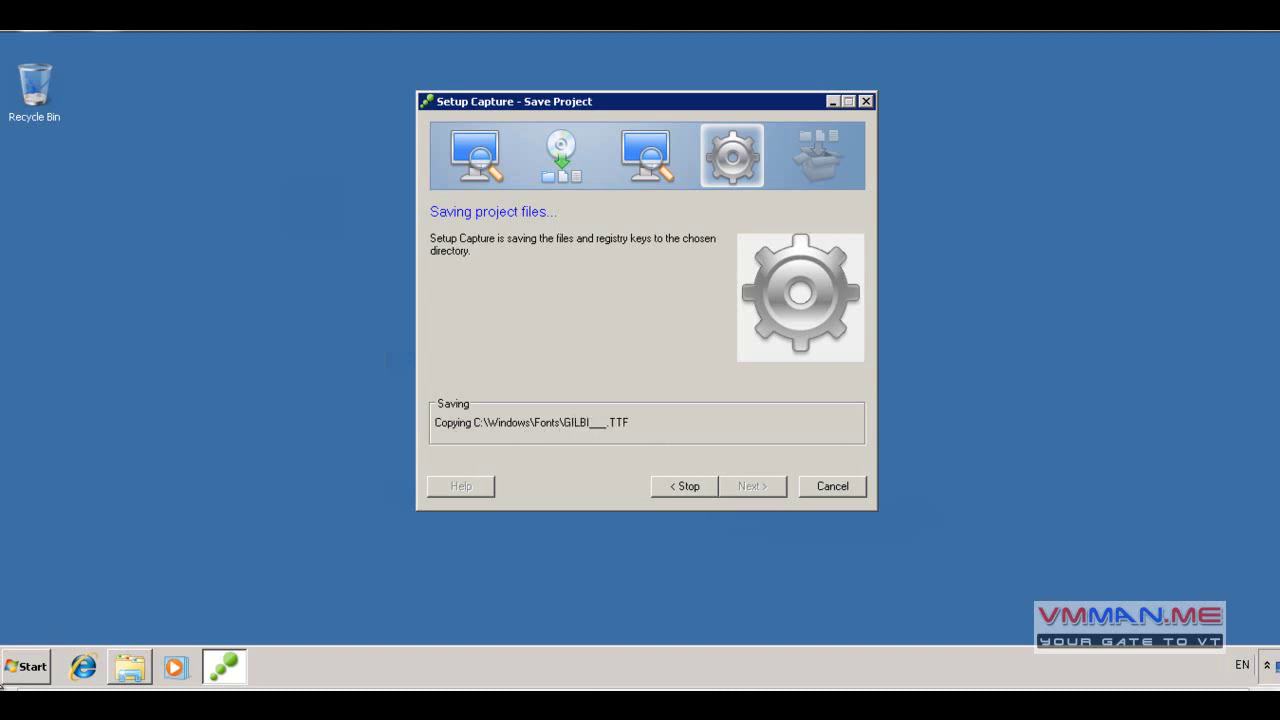
- Open the Microsoft Office 2010 project folder under C:\Program Files\VMware\VMware ThinApp\Captures in Windows Explorer
left_click(40, 663)
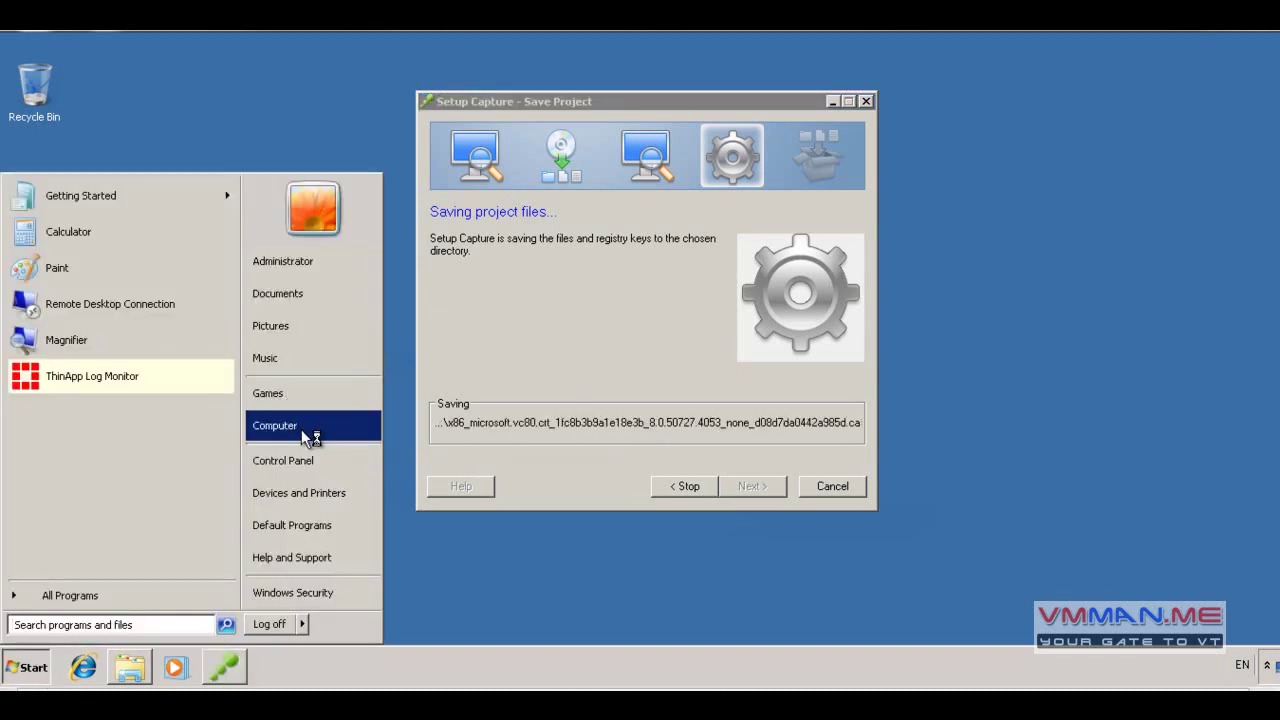
left_click(305, 429)
double_click(606, 200)
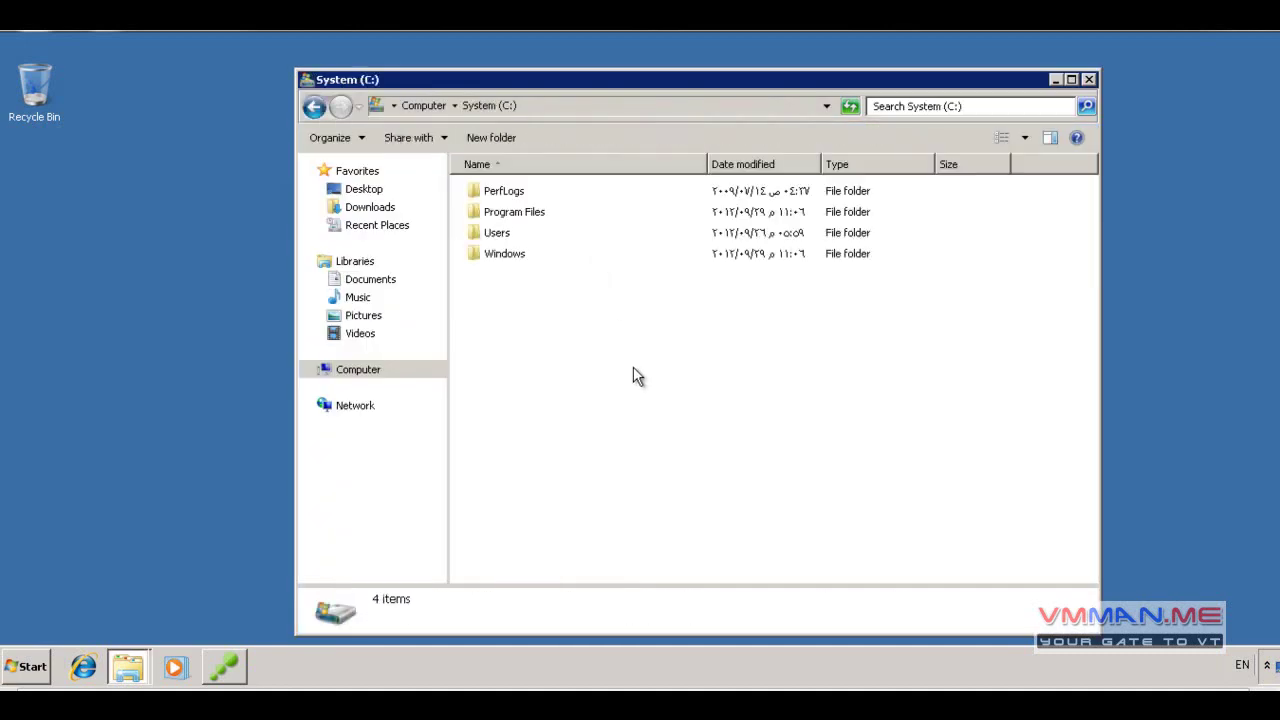
double_click(527, 215)
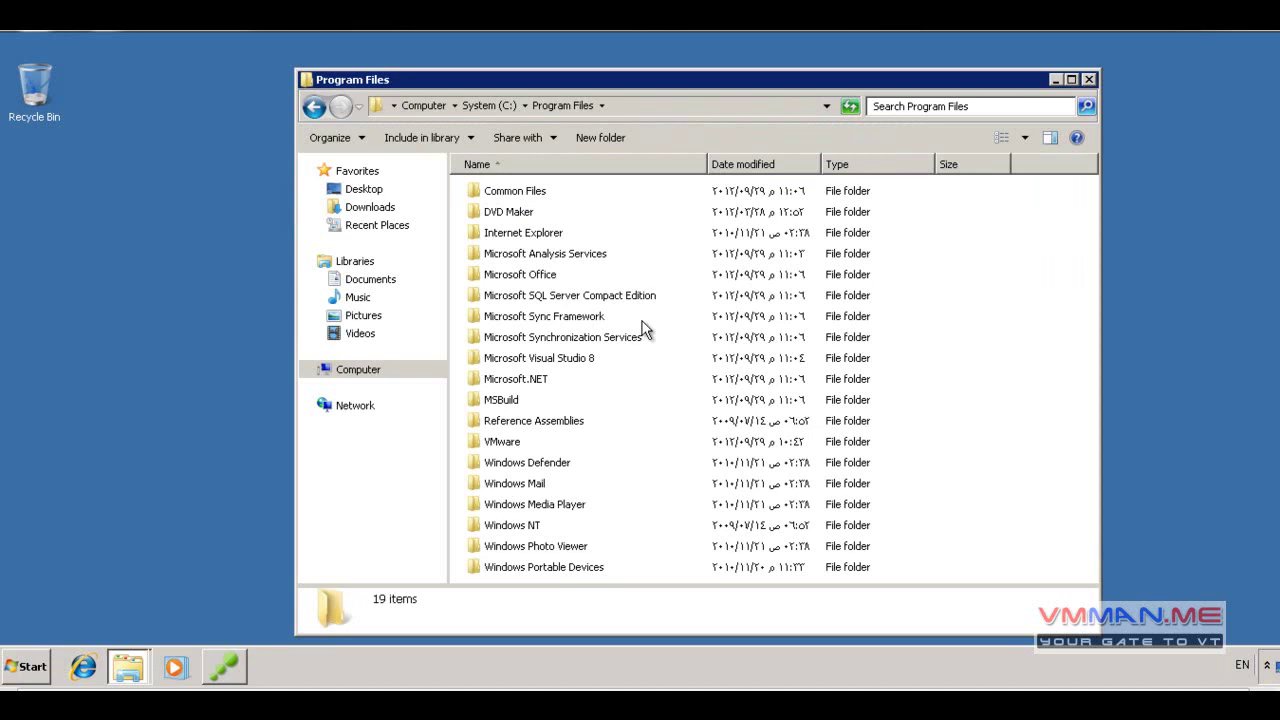
left_click(636, 382)
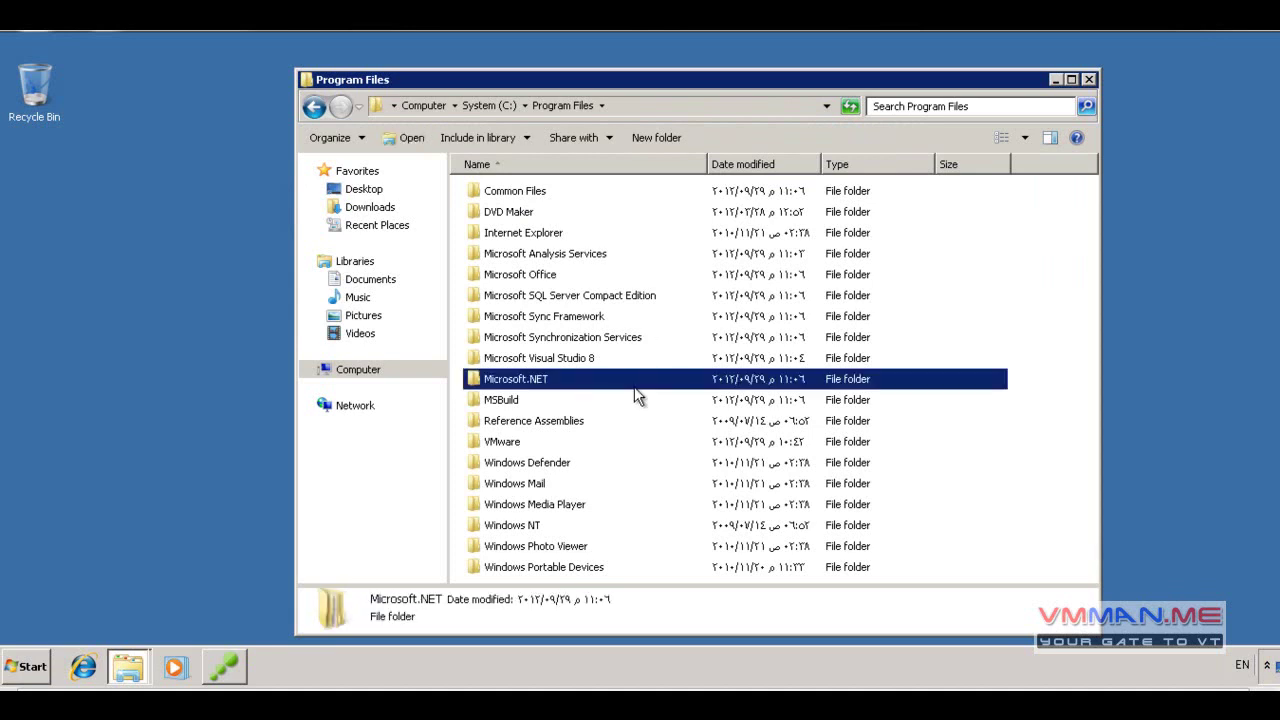
double_click(524, 447)
left_click(535, 191)
double_click(535, 191)
double_click(514, 192)
left_click(547, 197)
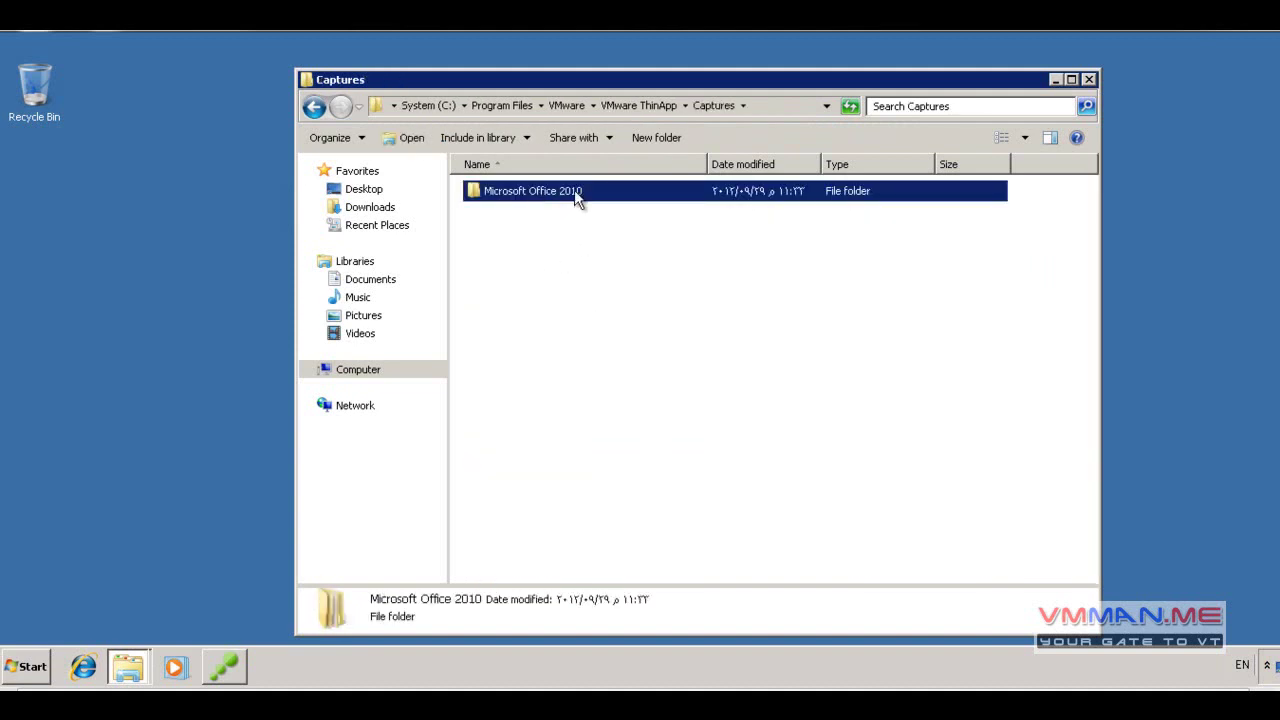
double_click(574, 198)
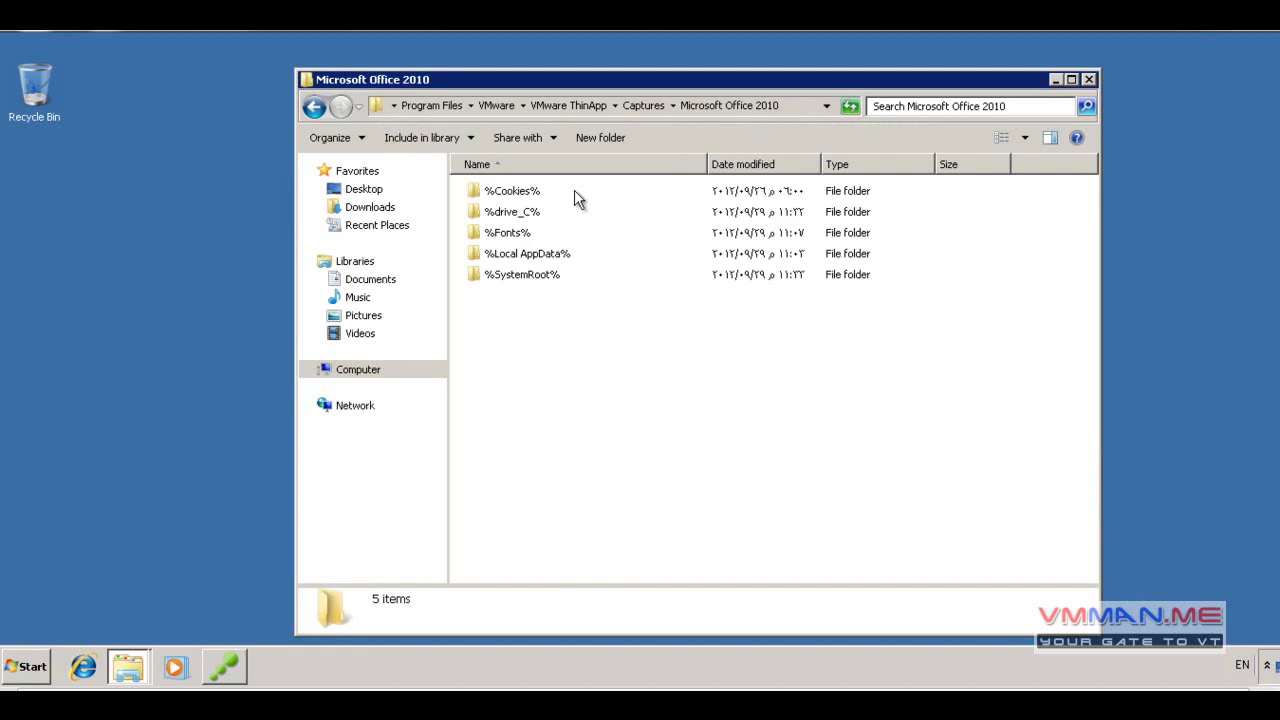
- Look over the captured system folders in the Microsoft Office 2010 project folder, refresh the listing and minimize the window
left_click(520, 193)
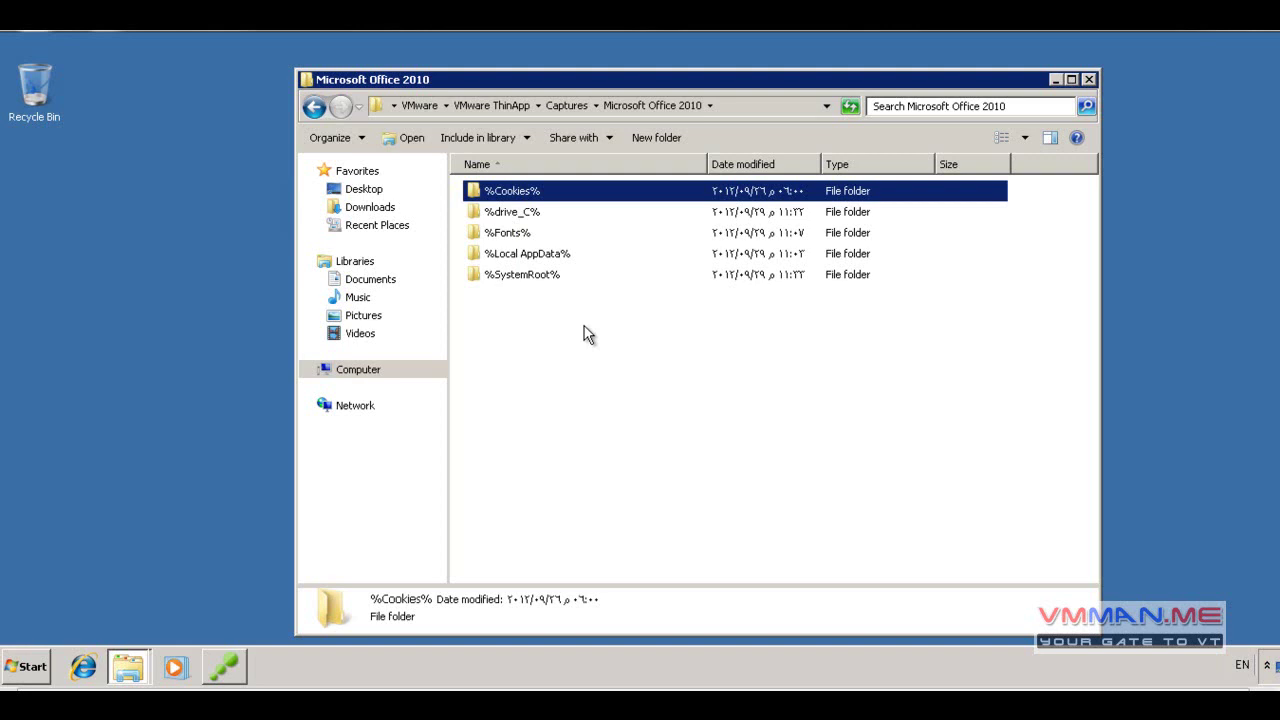
left_click(535, 234)
left_click(537, 256)
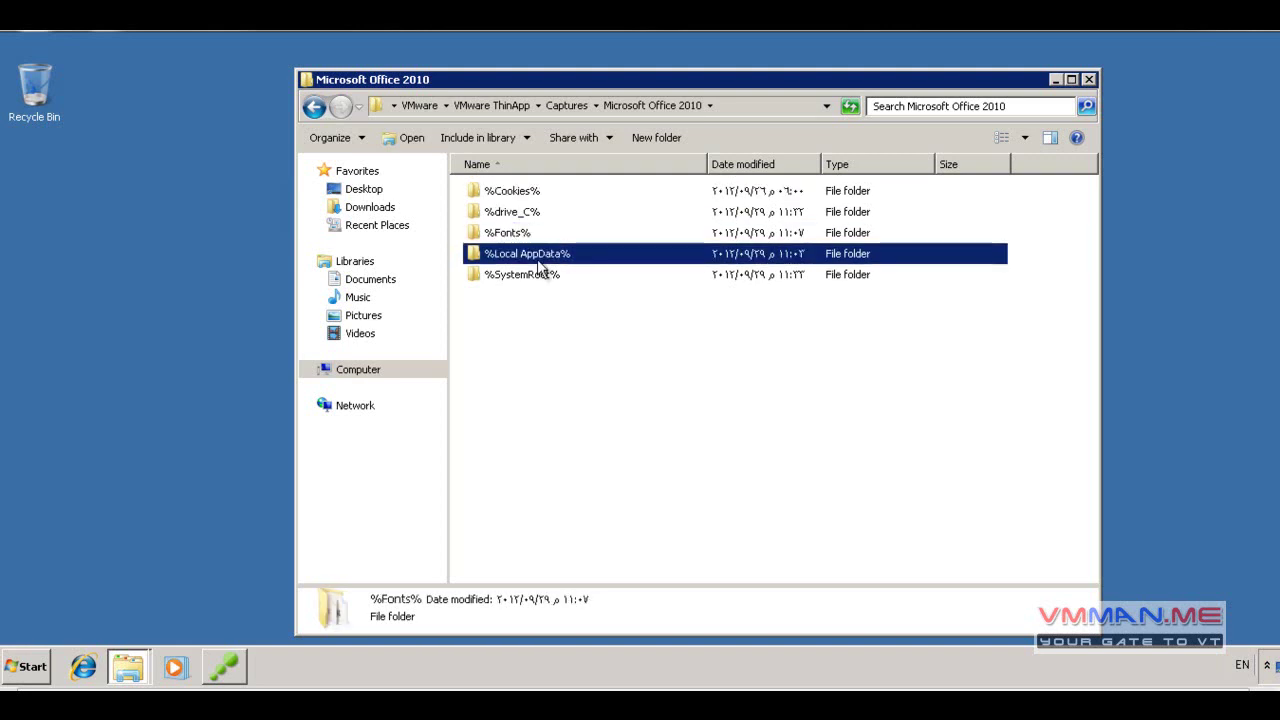
left_click(540, 276)
left_click(571, 338)
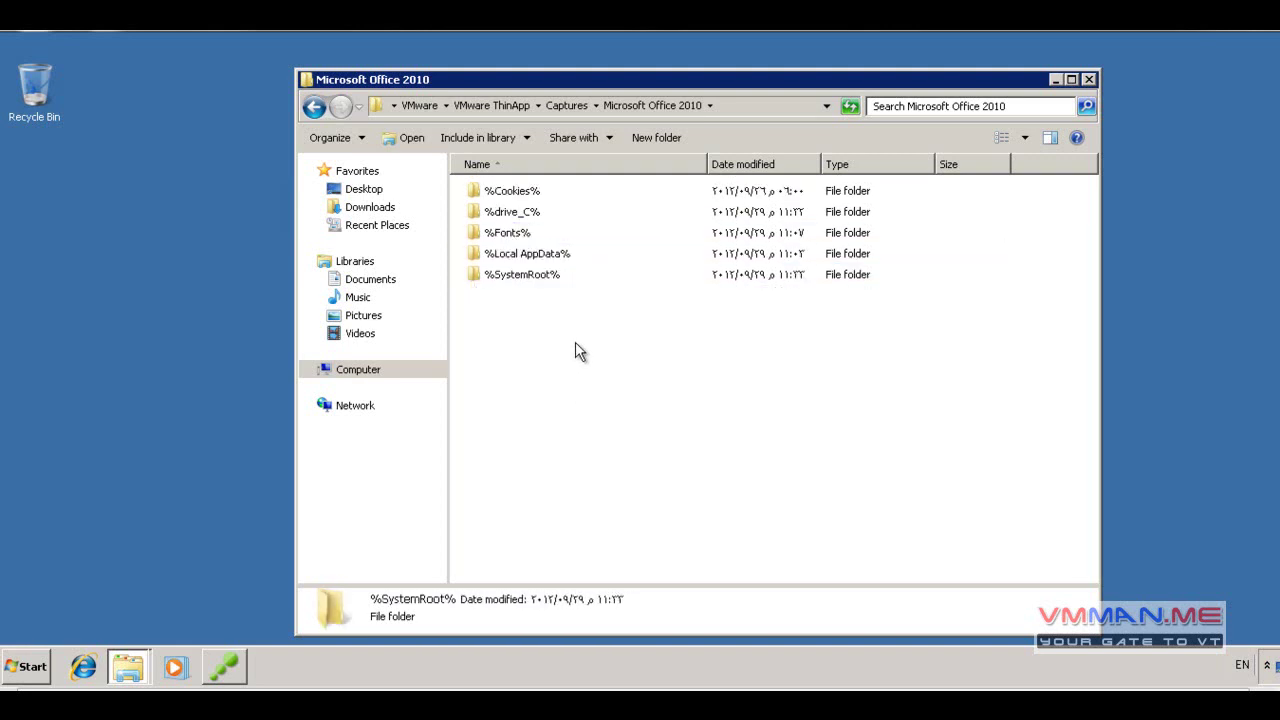
right_click(575, 345)
left_click(607, 396)
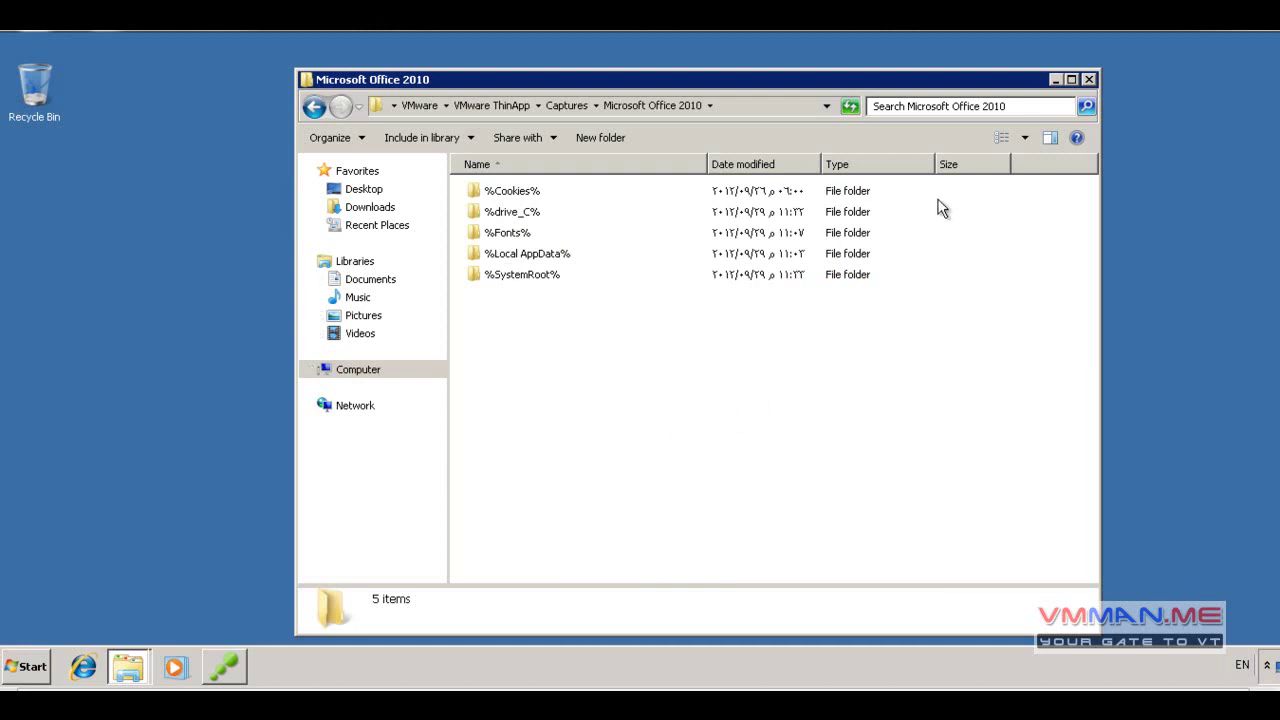
left_click(1055, 80)
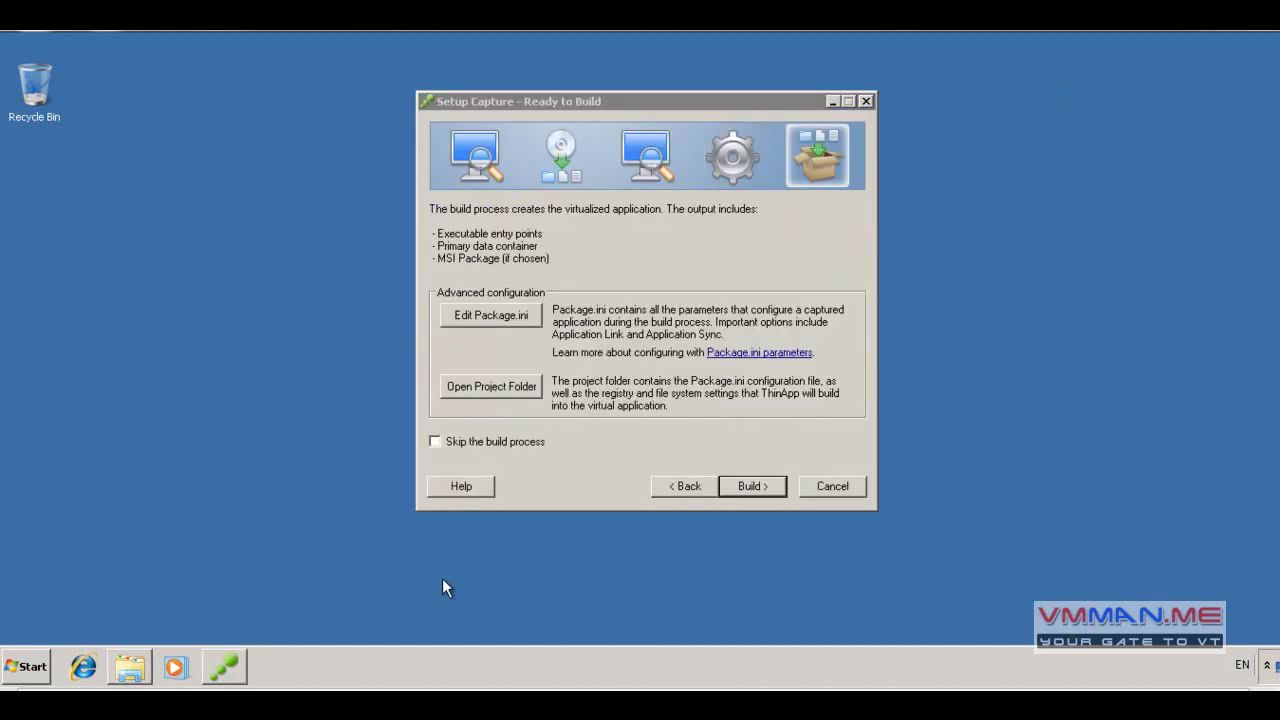
- Restore and maximize the Microsoft Office 2010 project folder window and review its complete list of captured folders and files
left_click(130, 666)
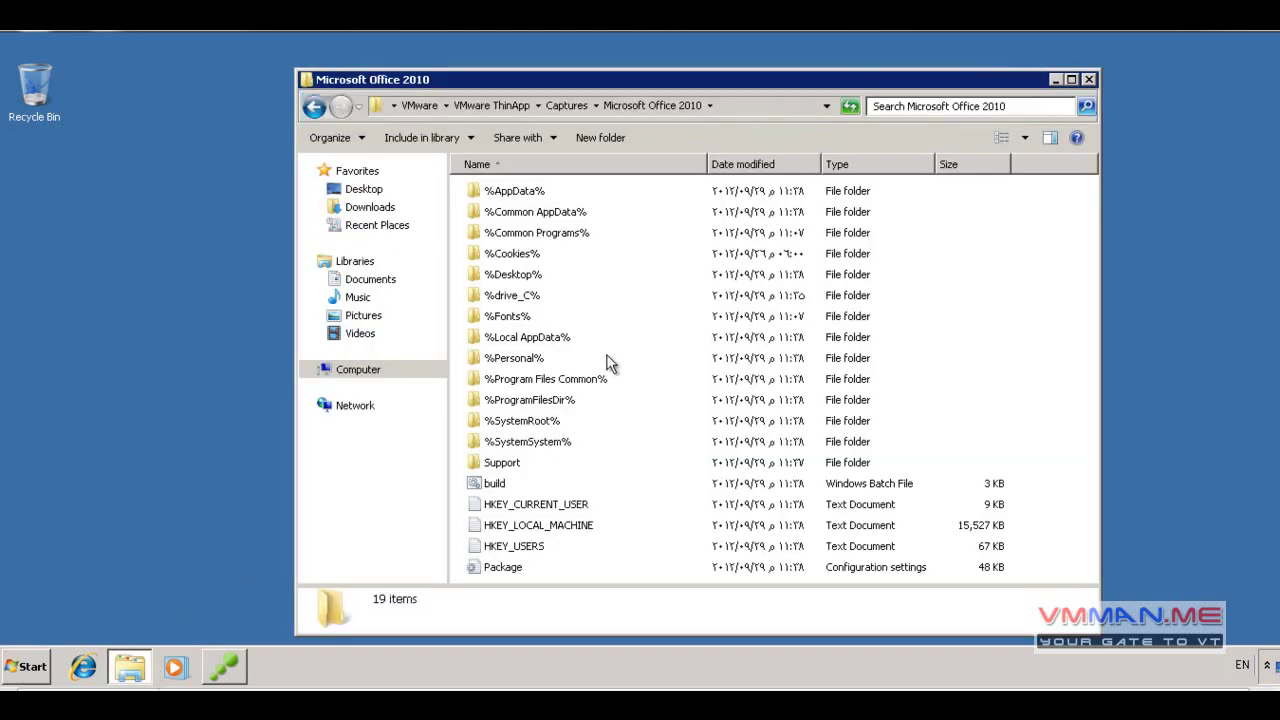
double_click(626, 76)
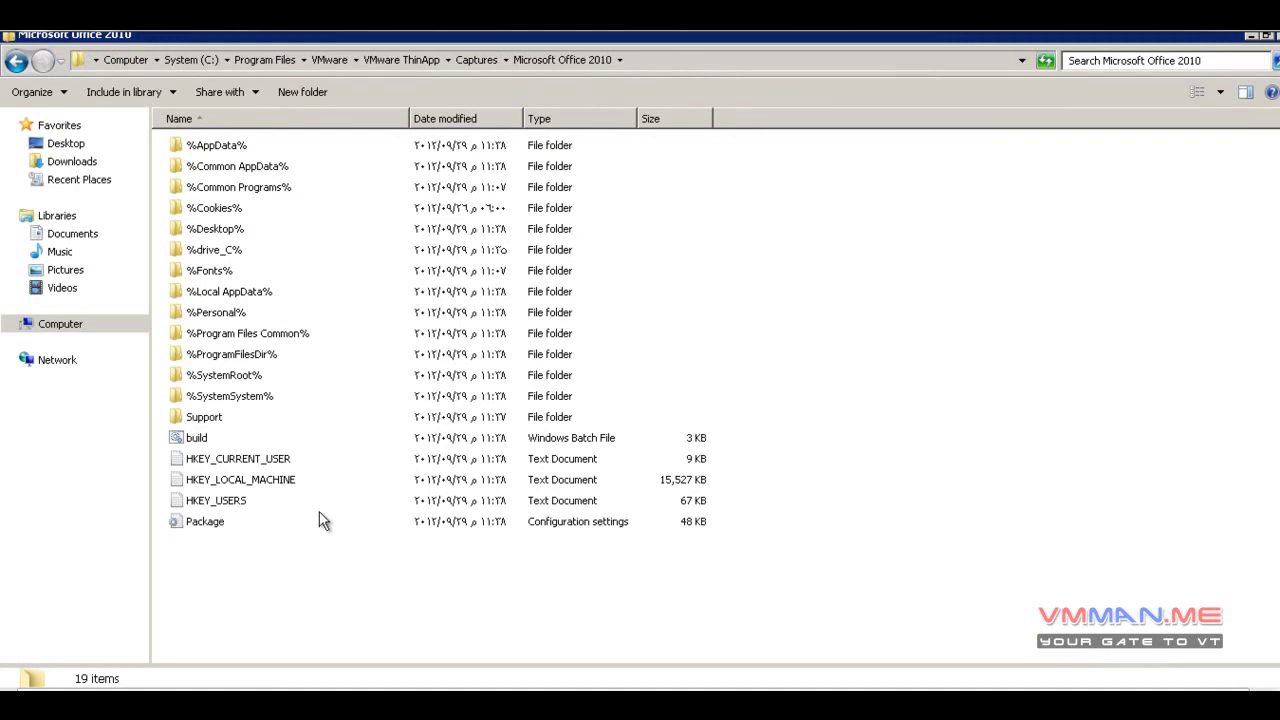
left_click_drag(293, 583, 242, 157)
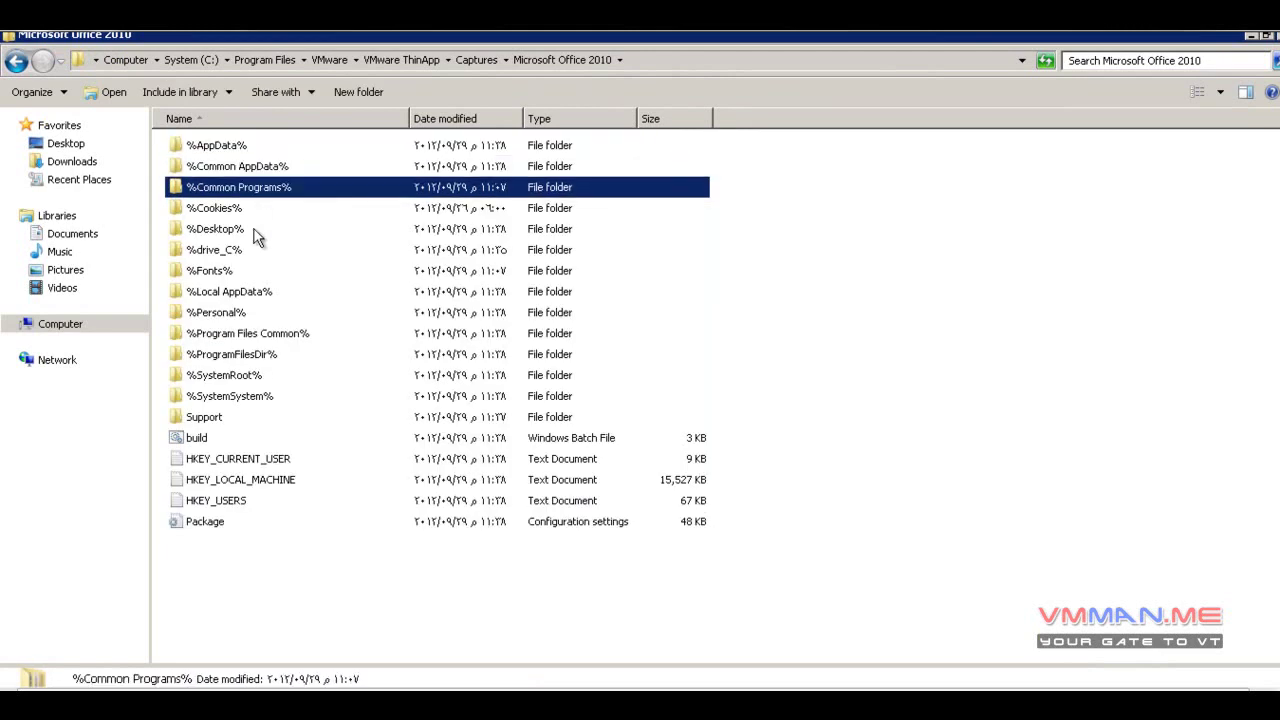
left_click(255, 233)
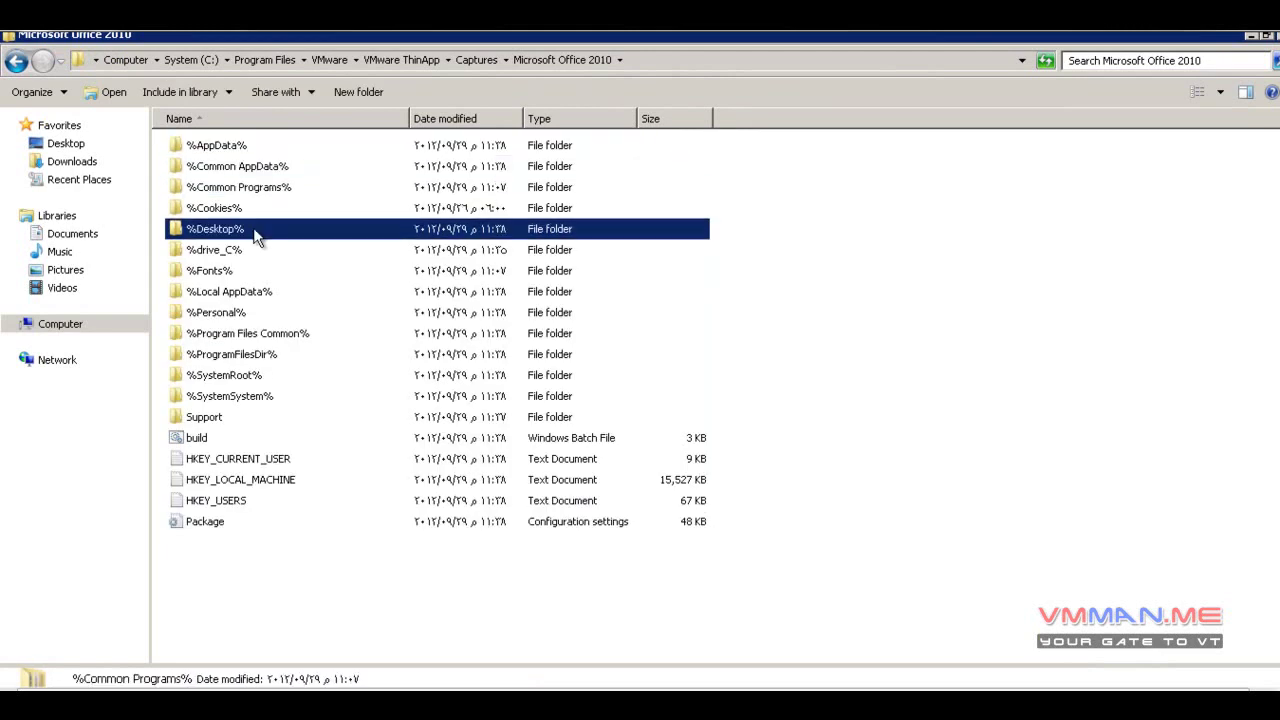
- Inspect the Microsoft Office folder inside %ProgramFilesDir% and return to the project folder
double_click(310, 356)
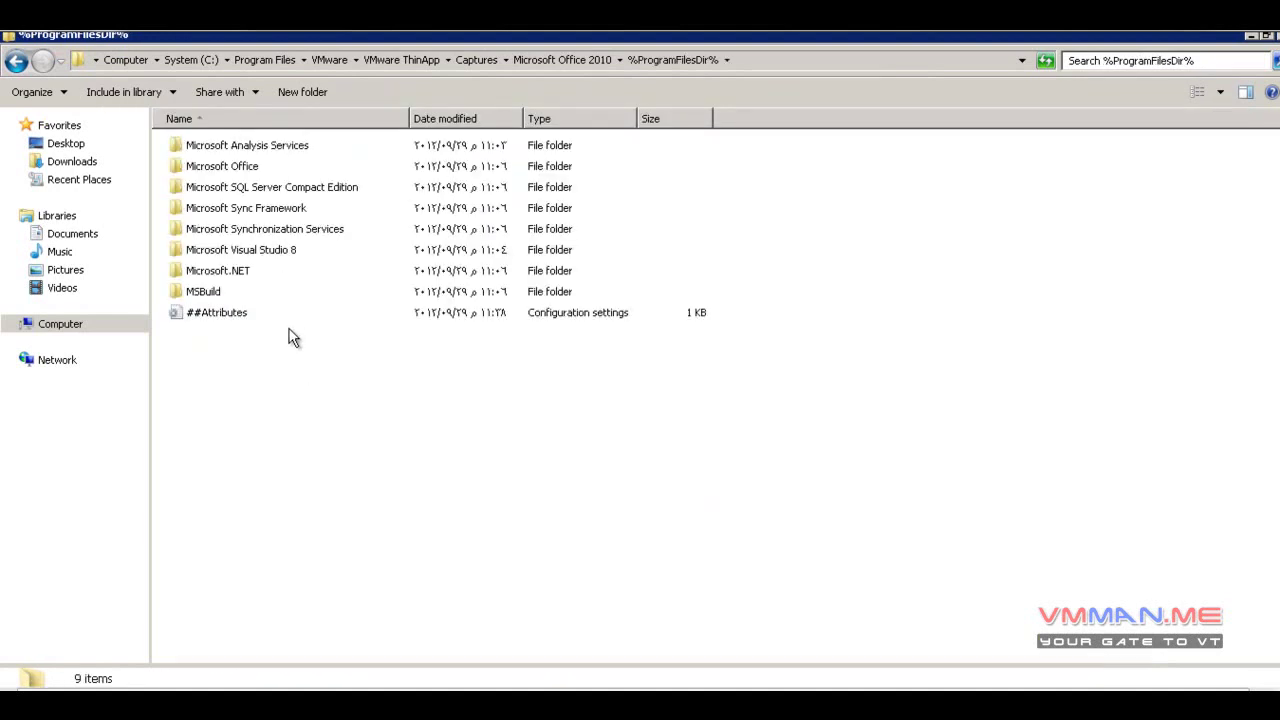
double_click(244, 168)
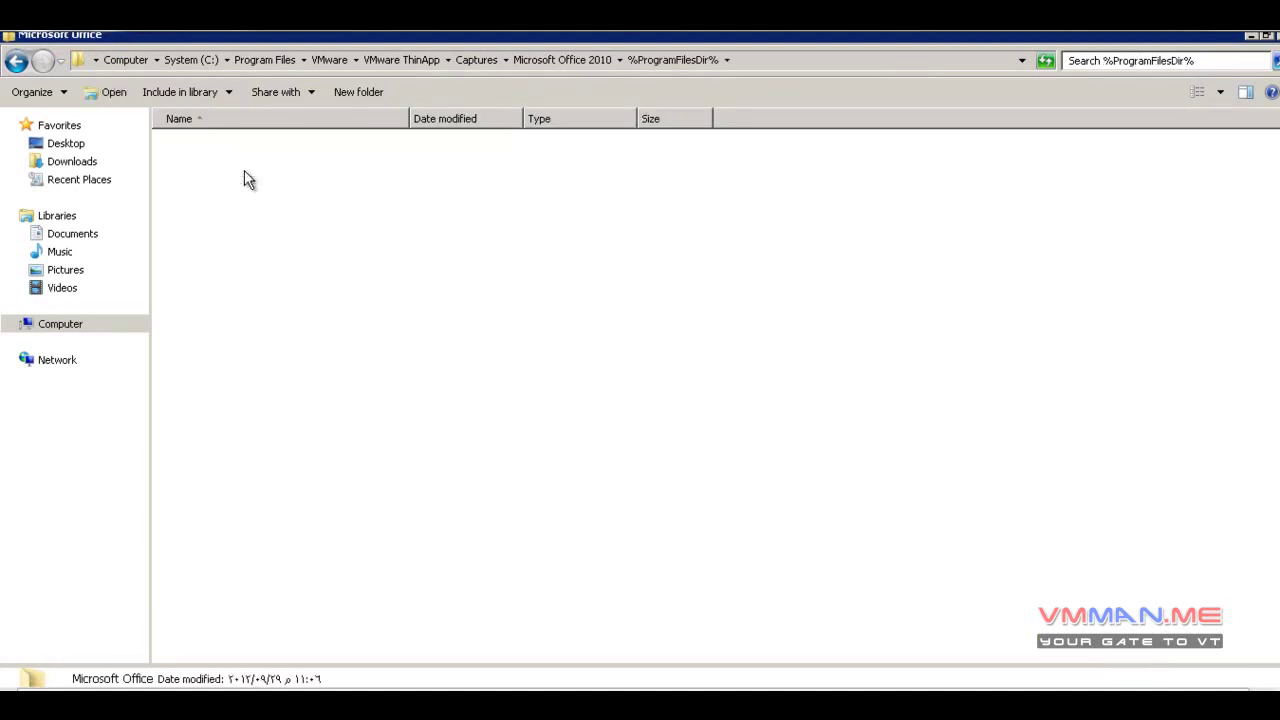
left_click(16, 62)
left_click(16, 62)
- View the captured registry entries in the HKEY_LOCAL_MACHINE text file and close it
left_click(315, 526)
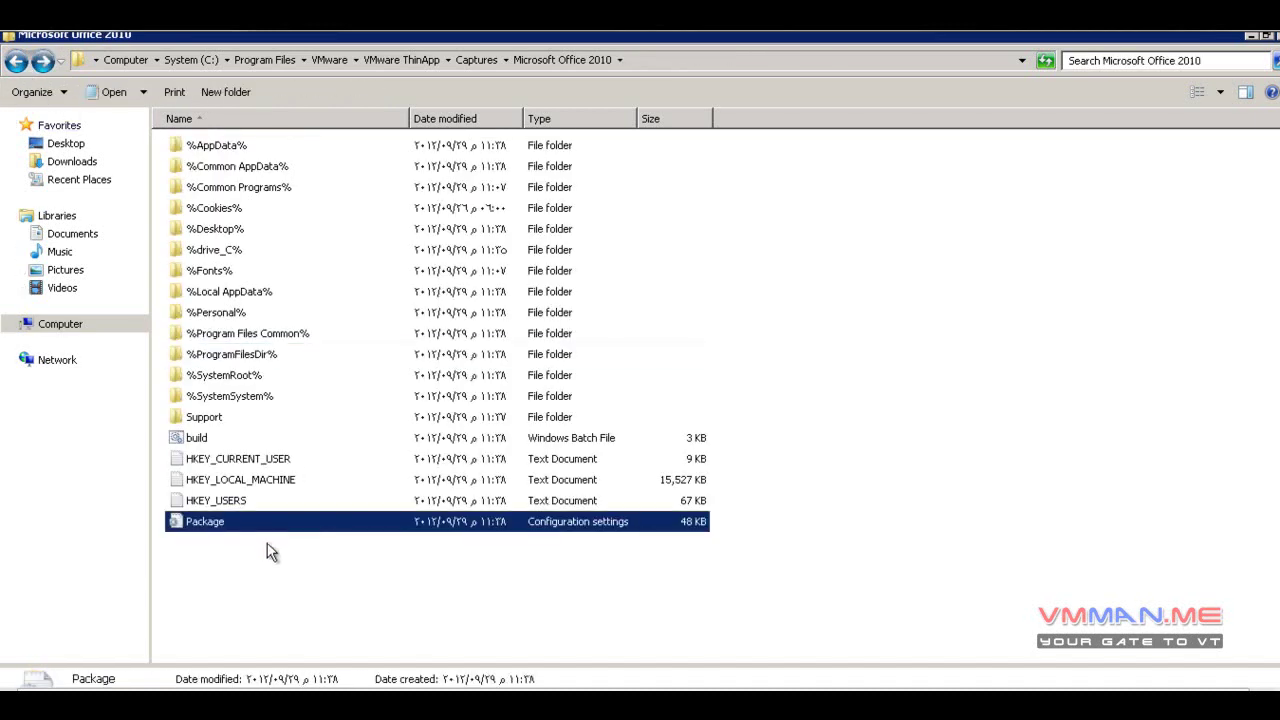
double_click(270, 480)
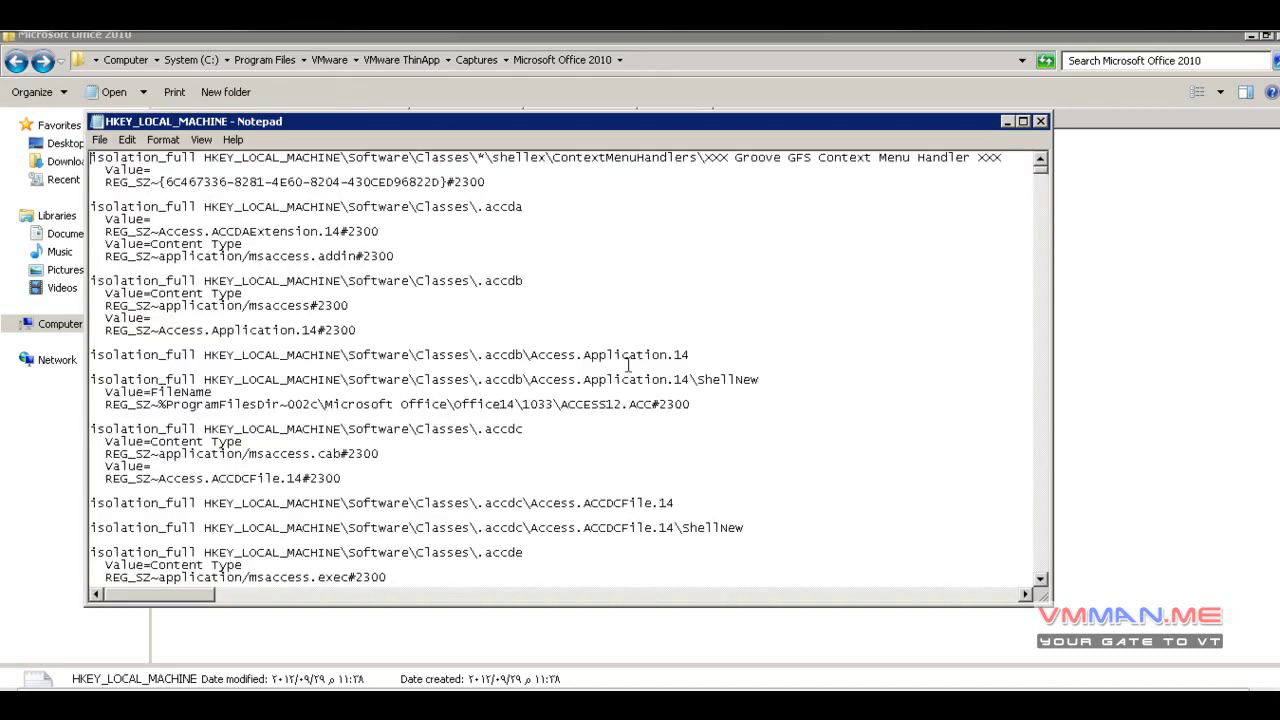
left_click(1040, 121)
left_click(617, 246)
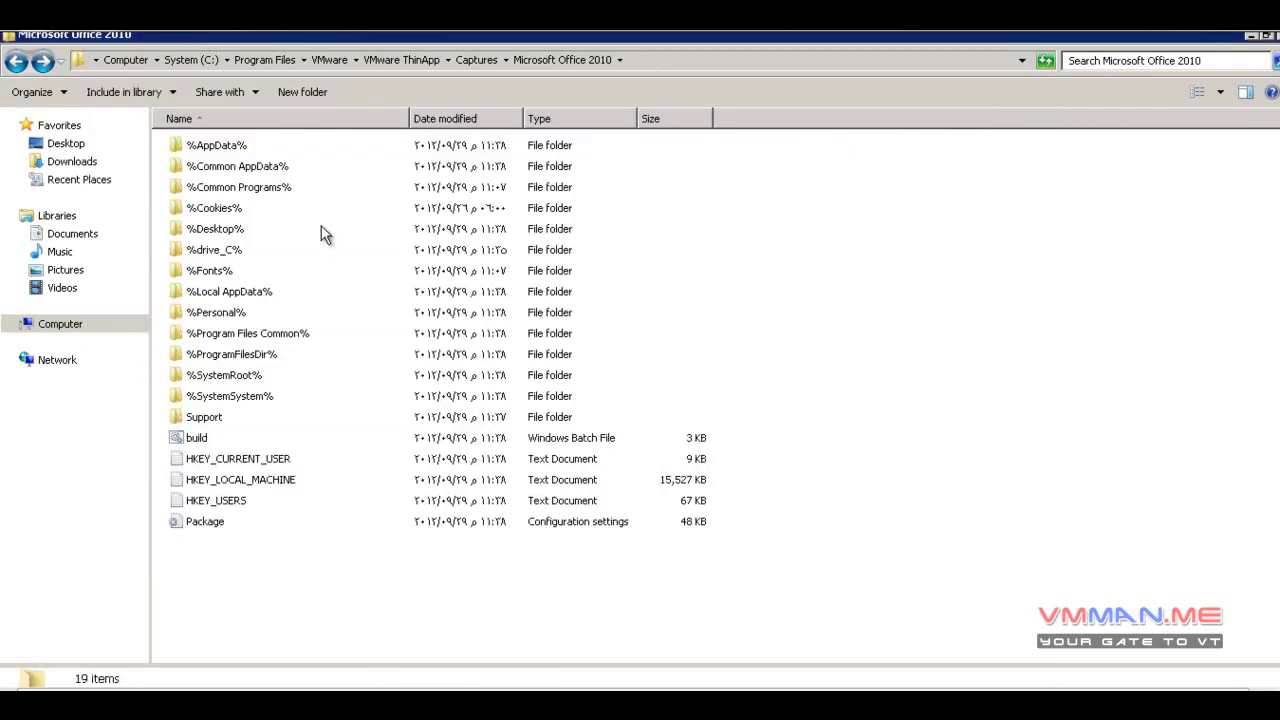
- Check the contents of the %Desktop% folder, return to the project folder and point out %Fonts% and %Program Files Common%
double_click(212, 228)
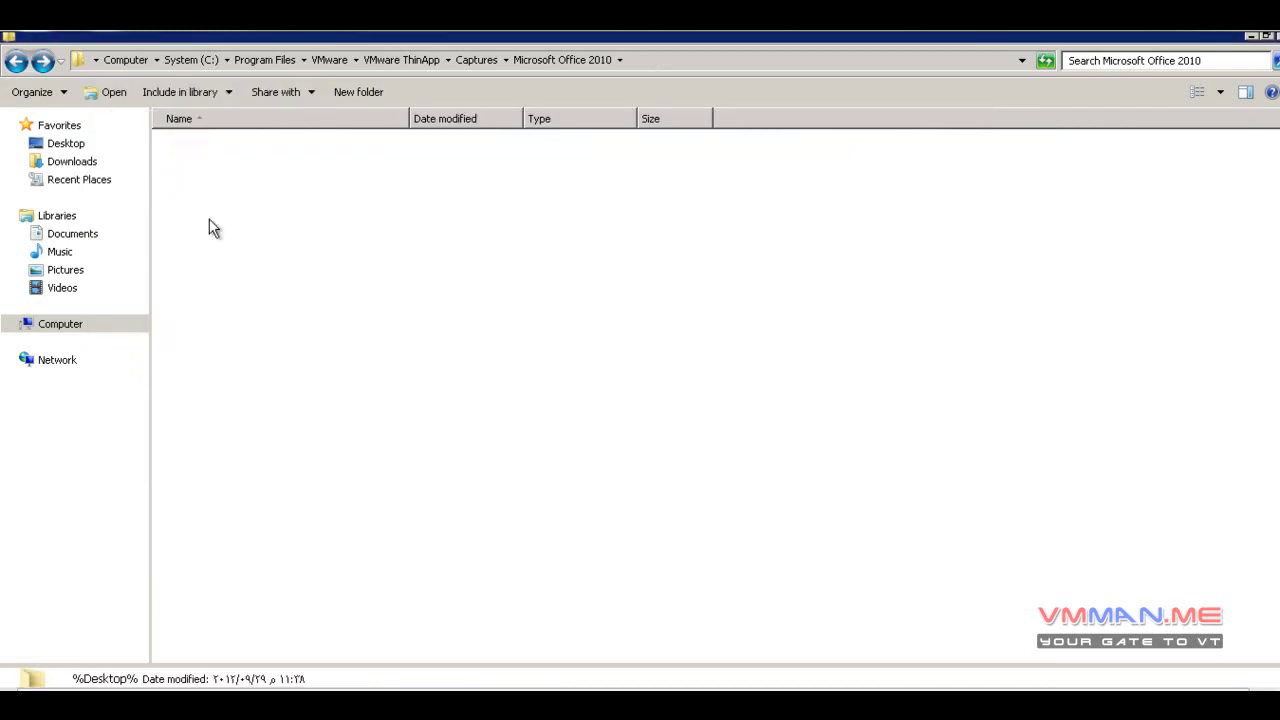
left_click(16, 60)
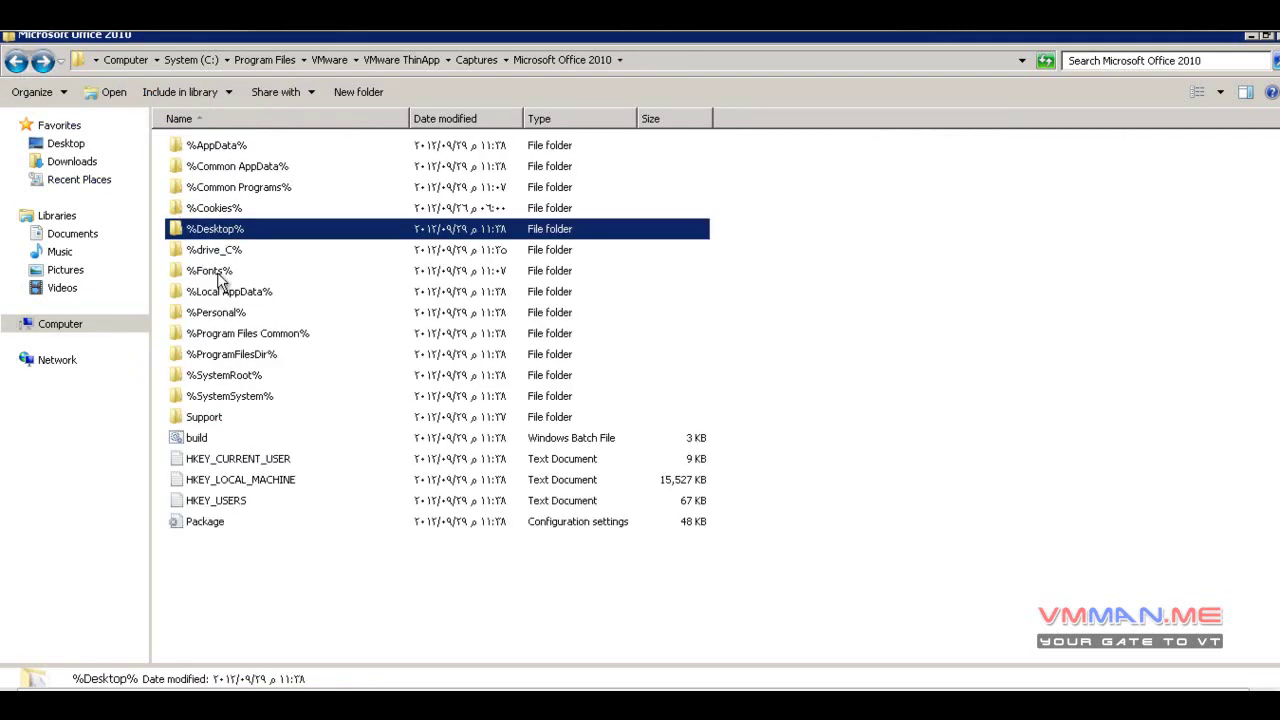
left_click(220, 276)
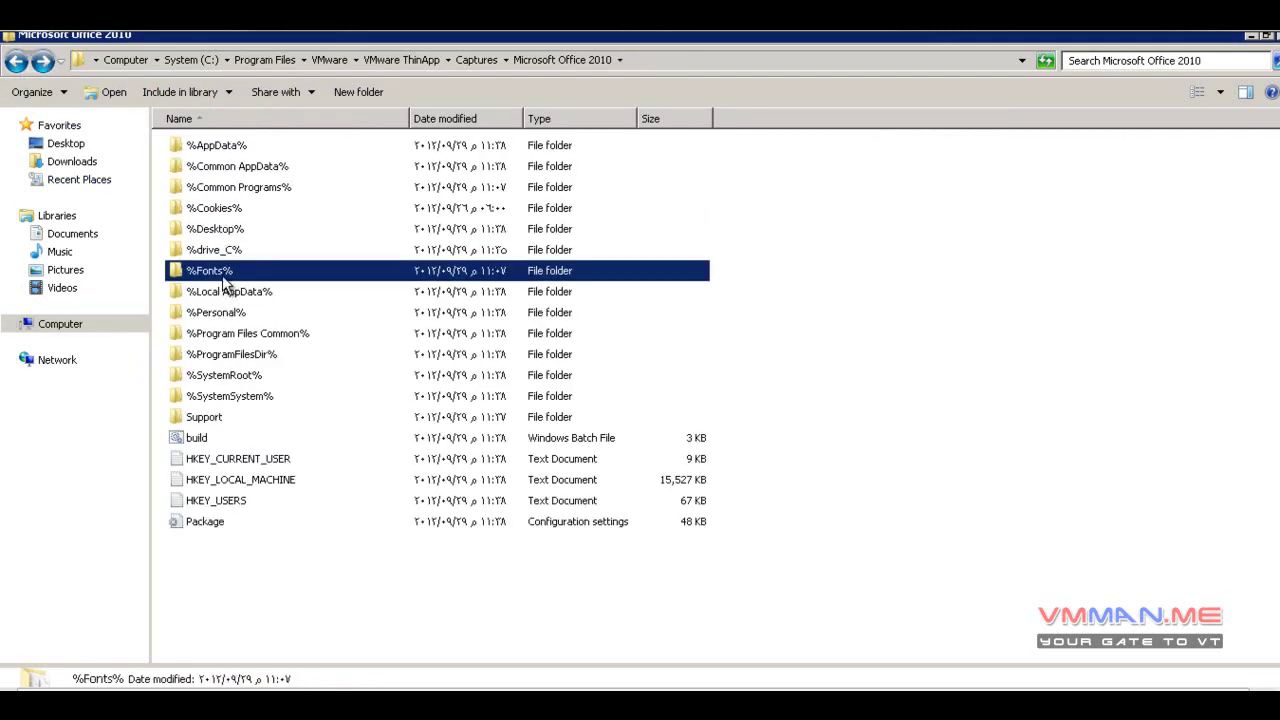
left_click(272, 340)
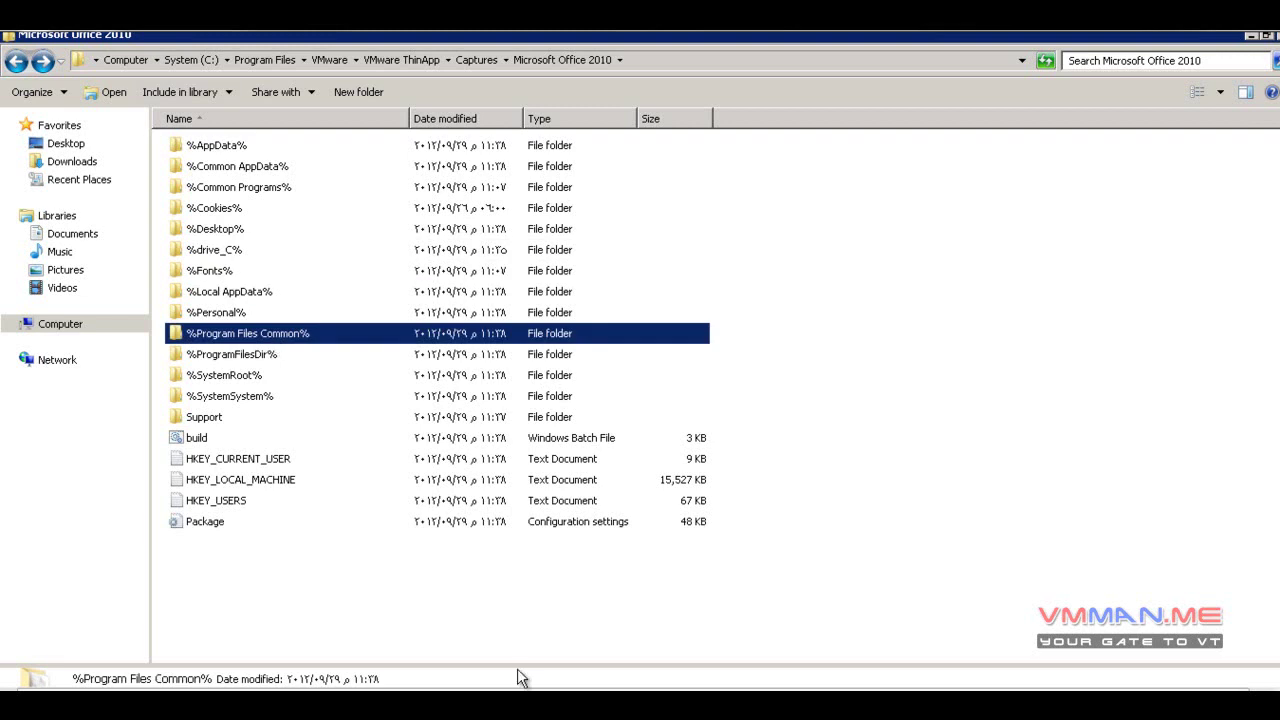
left_click(318, 497)
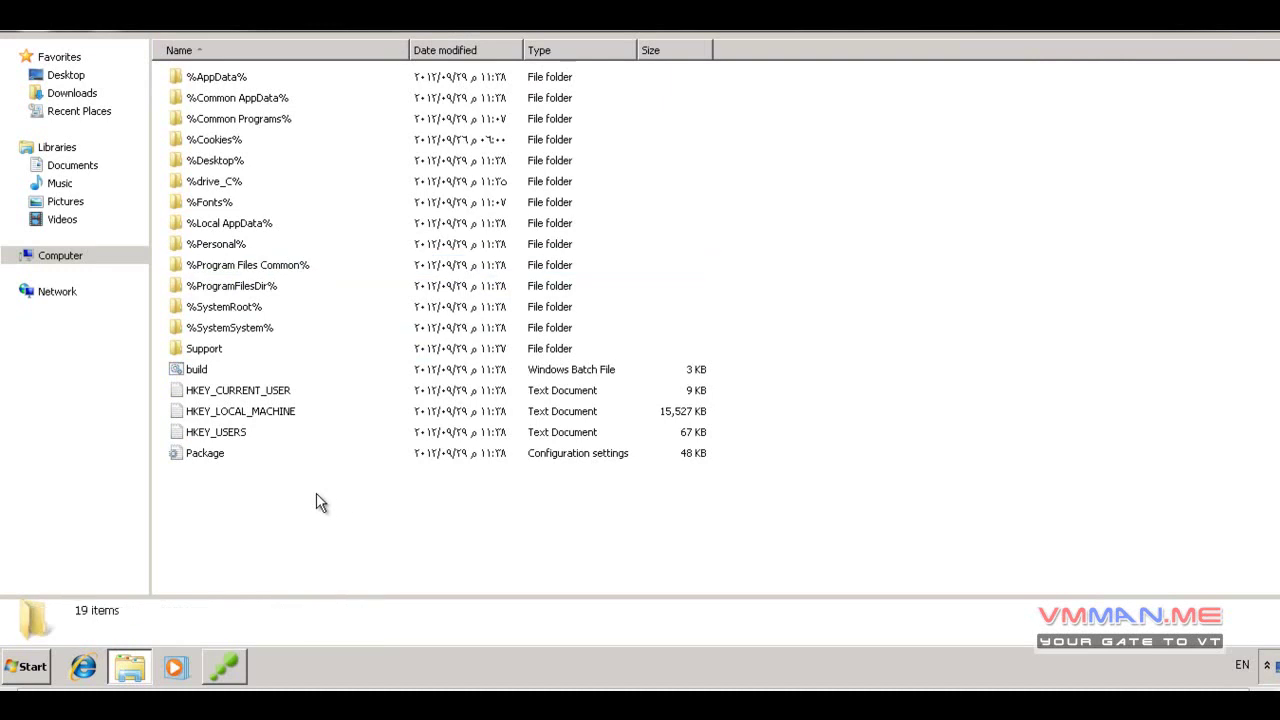
- Open the Package configuration settings file for editing and read through its MSI, AppSync and general parameters
left_click(200, 458)
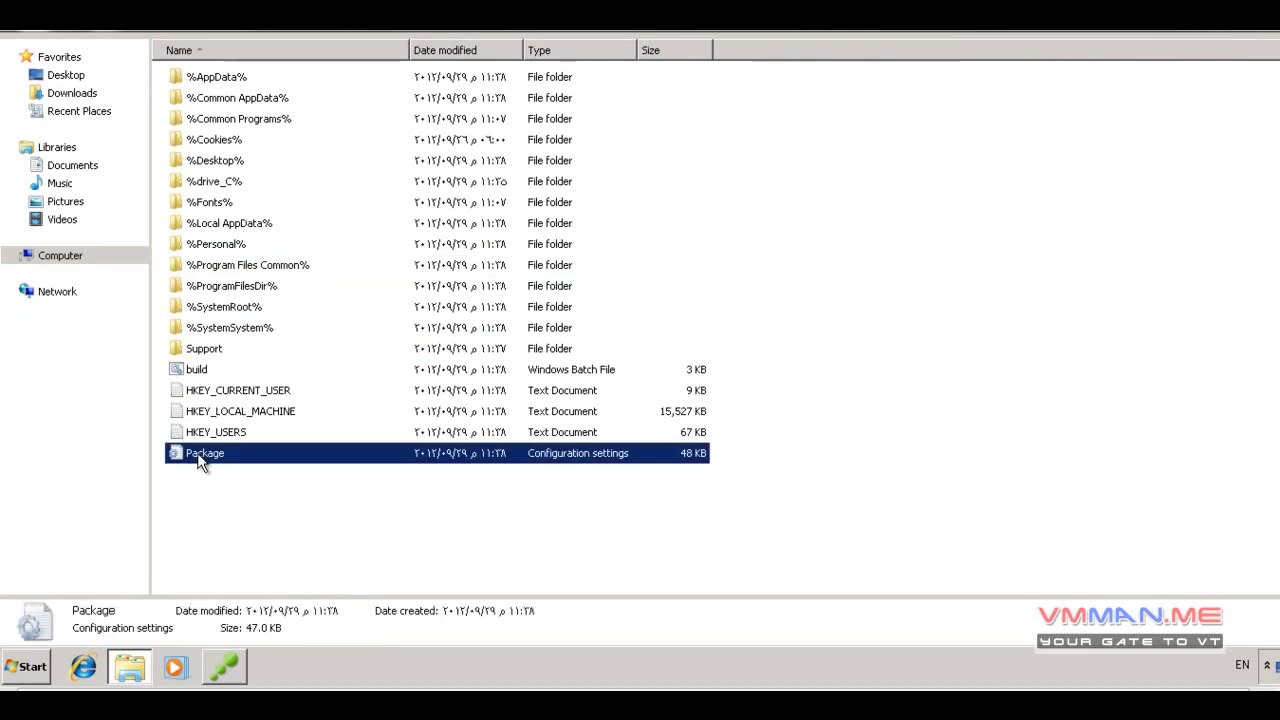
right_click(198, 455)
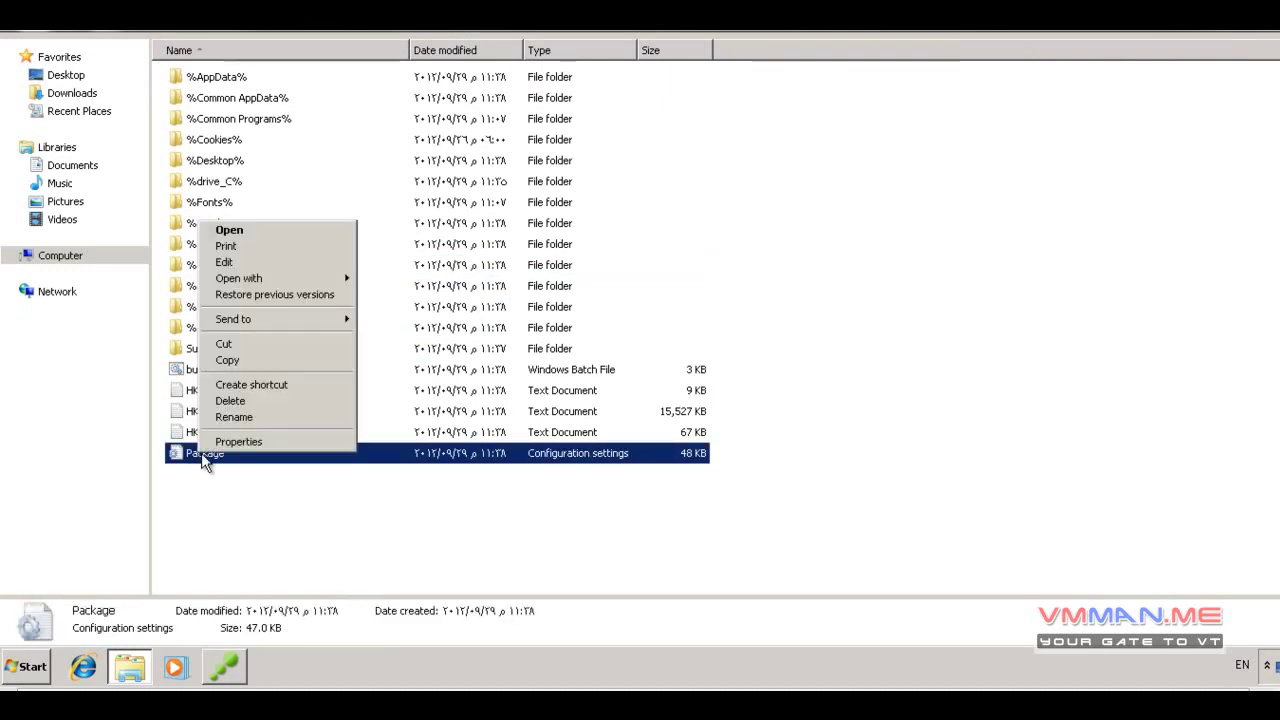
left_click(229, 262)
scroll(443, 400, "down", 1)
scroll(443, 400, "down", 1)
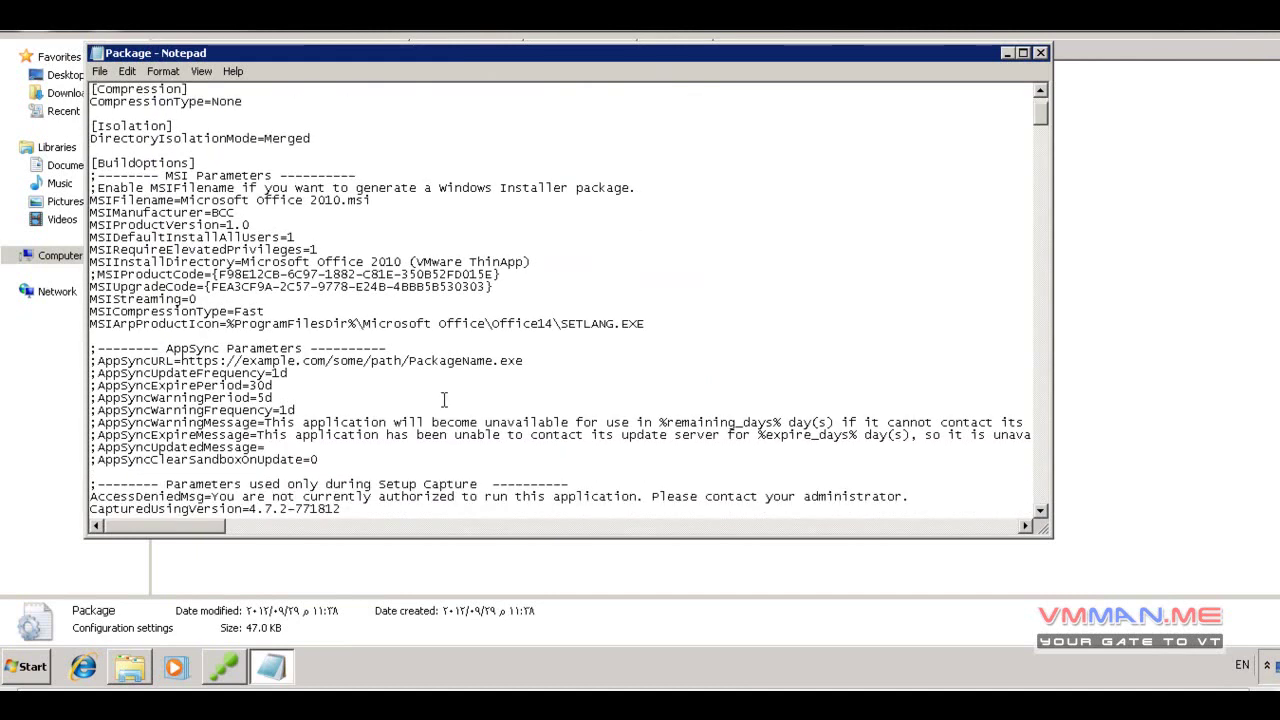
scroll(443, 400, "down", 8)
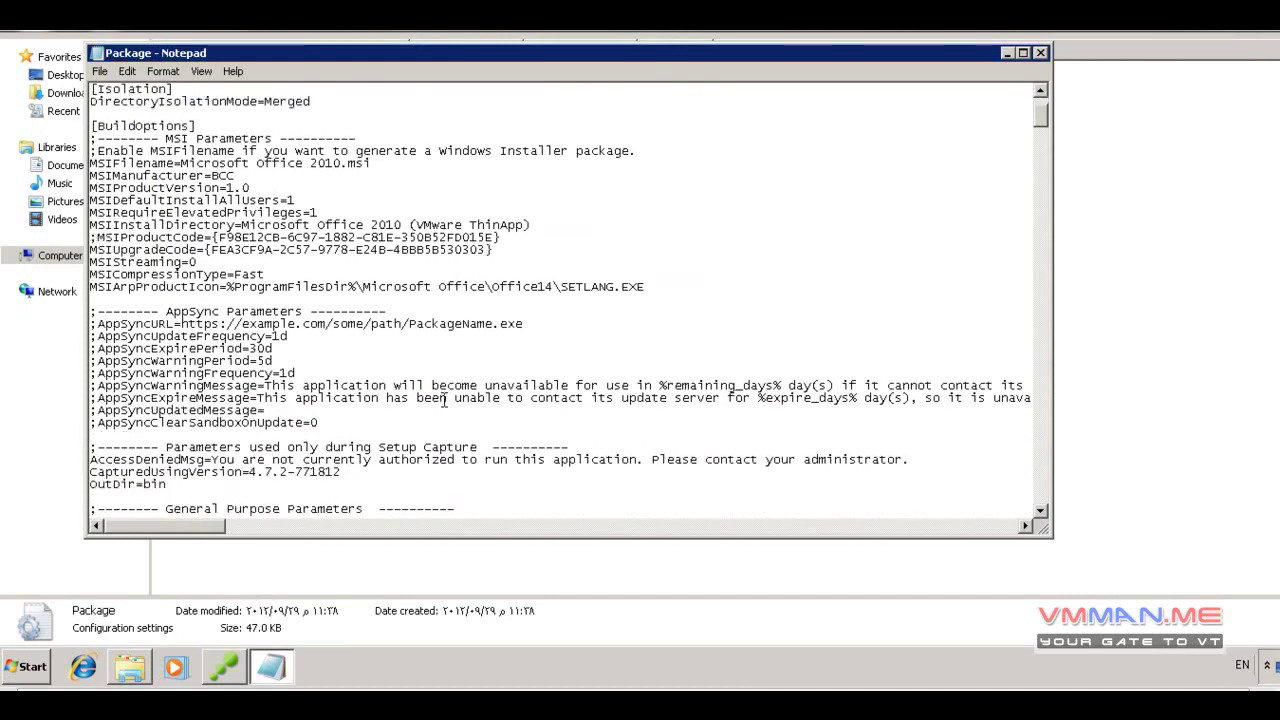
scroll(443, 400, "down", 7)
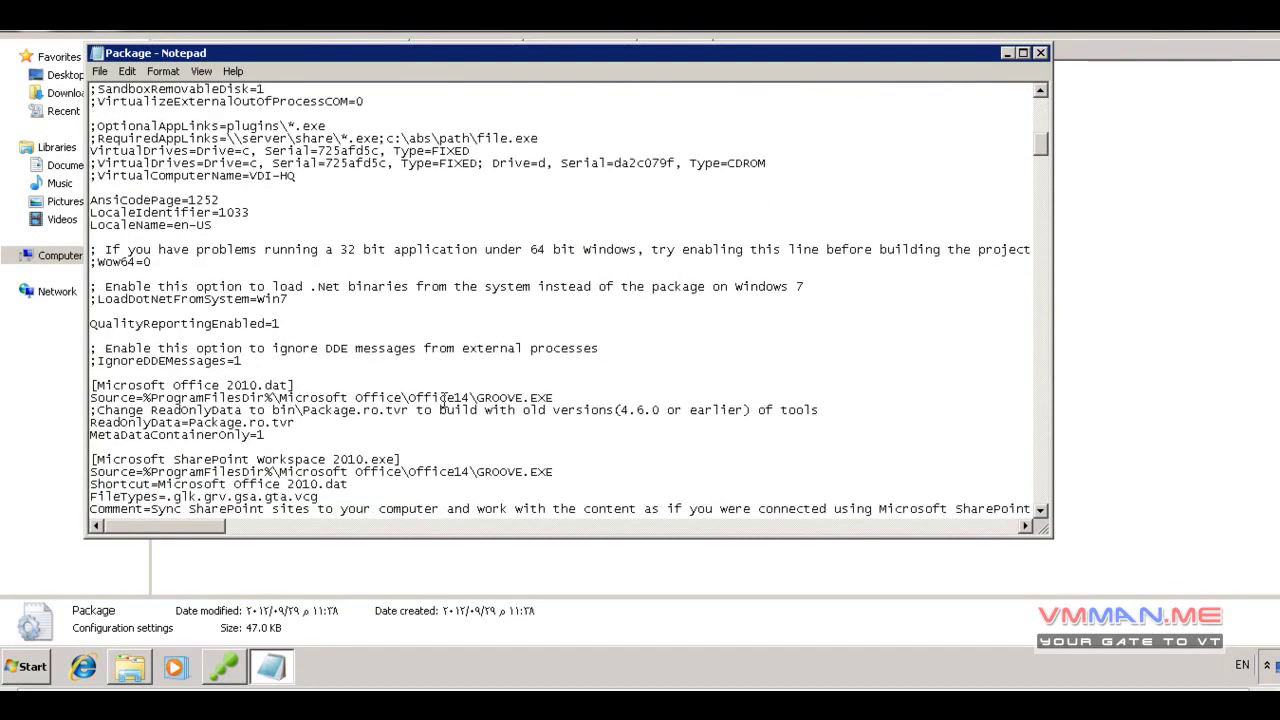
- Examine the [Microsoft Office 2010.dat] section of the Package file, close the file and switch back to Setup Capture
scroll(443, 400, "down", 5)
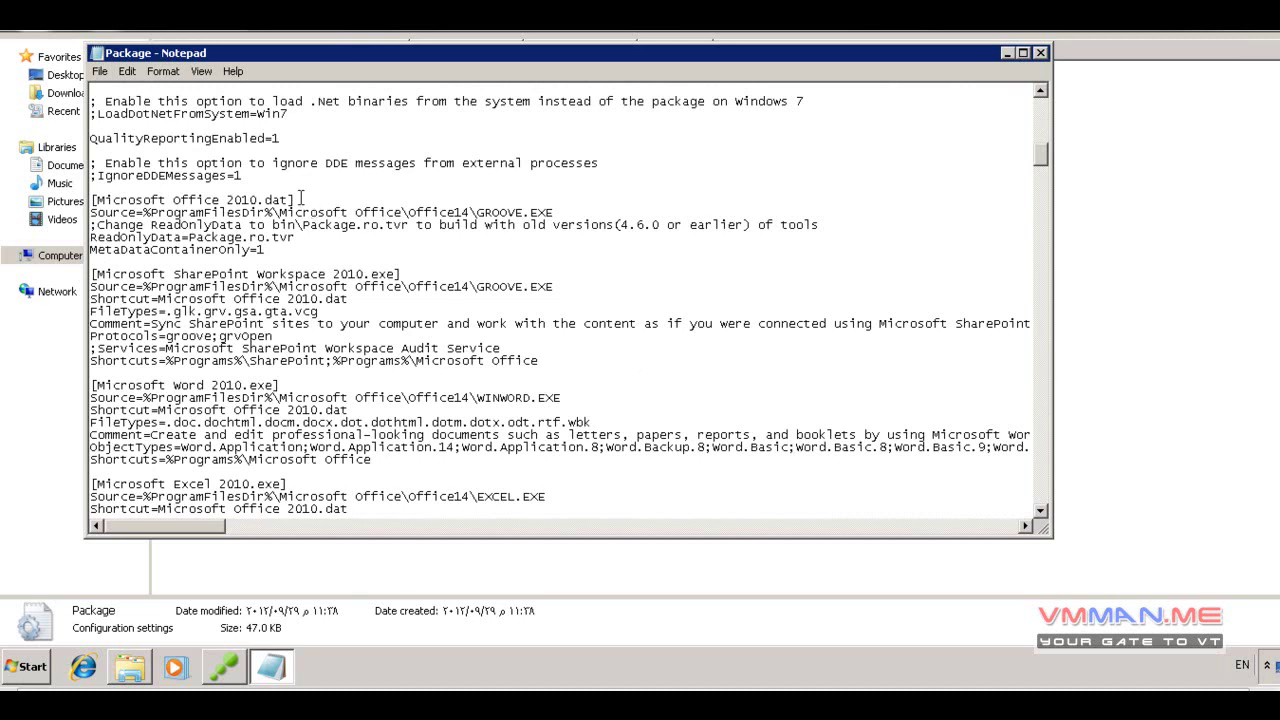
left_click_drag(290, 200, 60, 205)
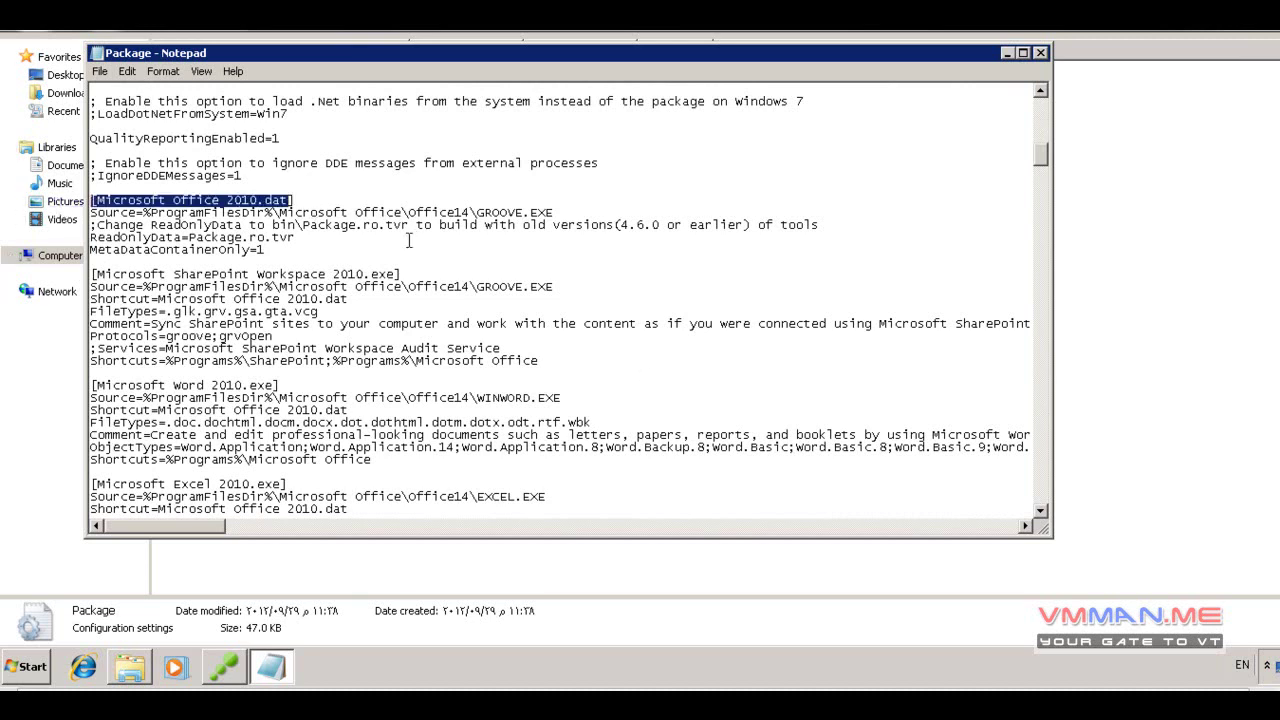
left_click(357, 260)
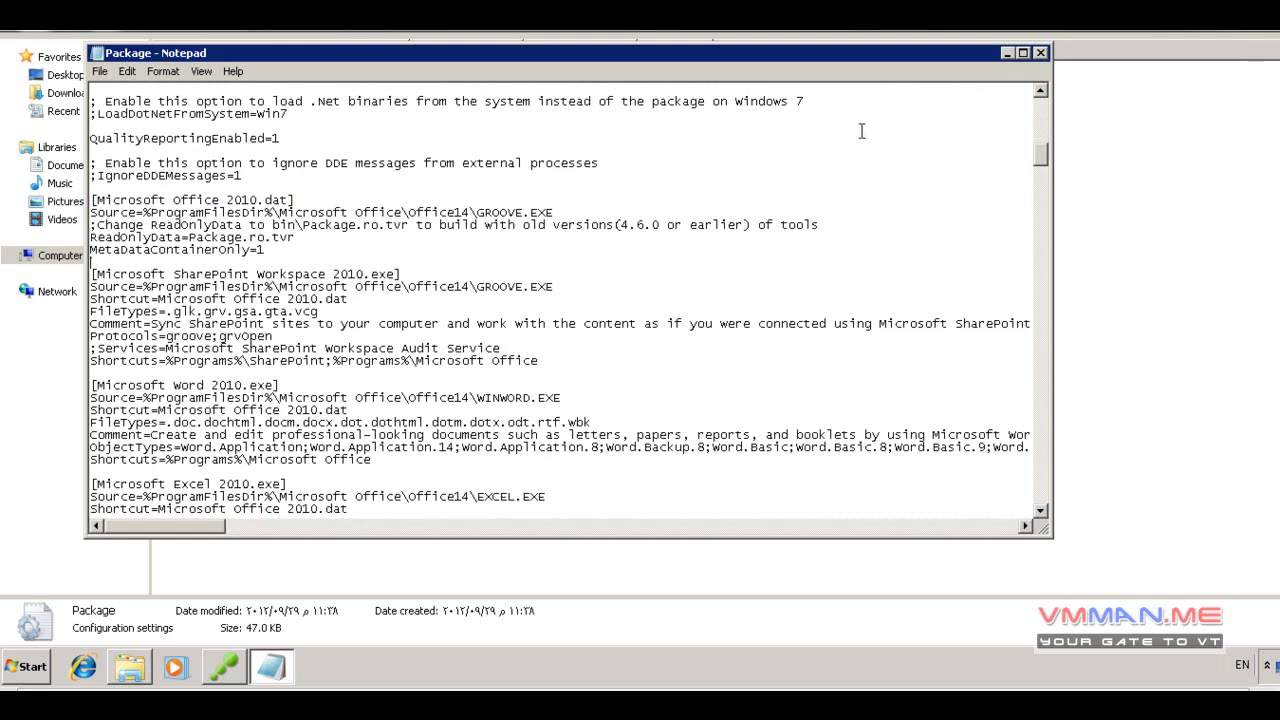
left_click(1041, 53)
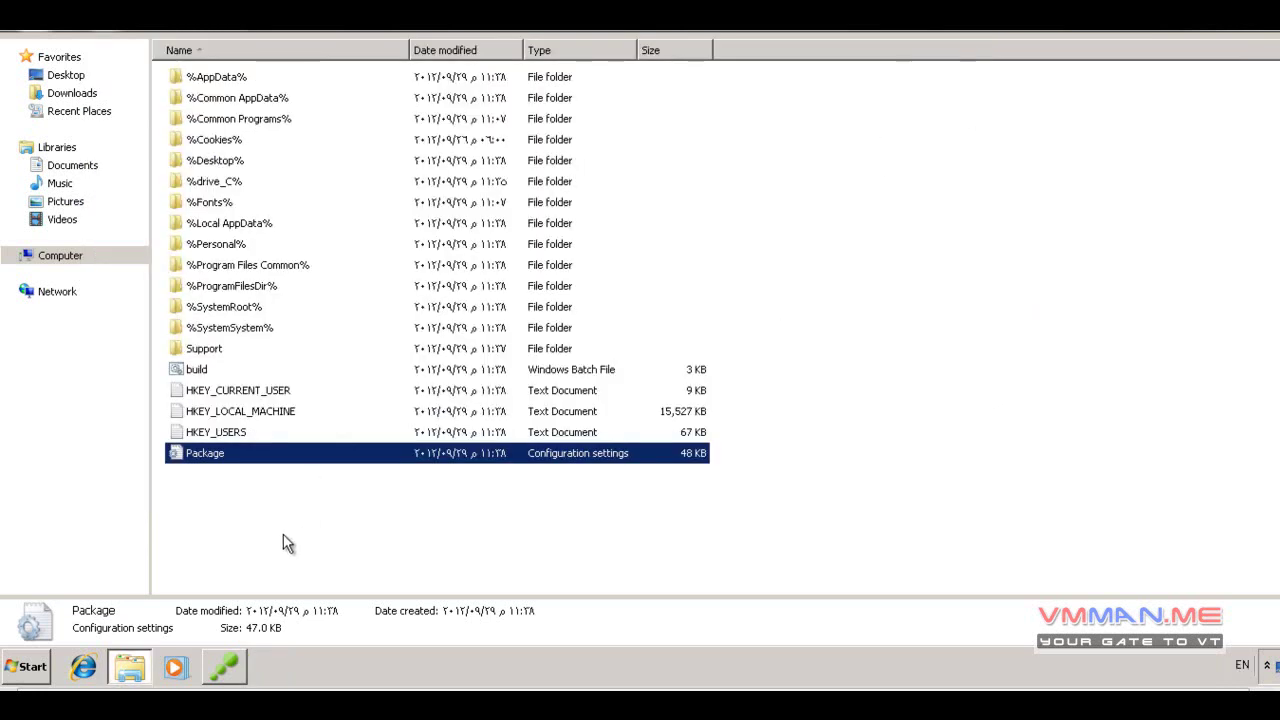
left_click(235, 678)
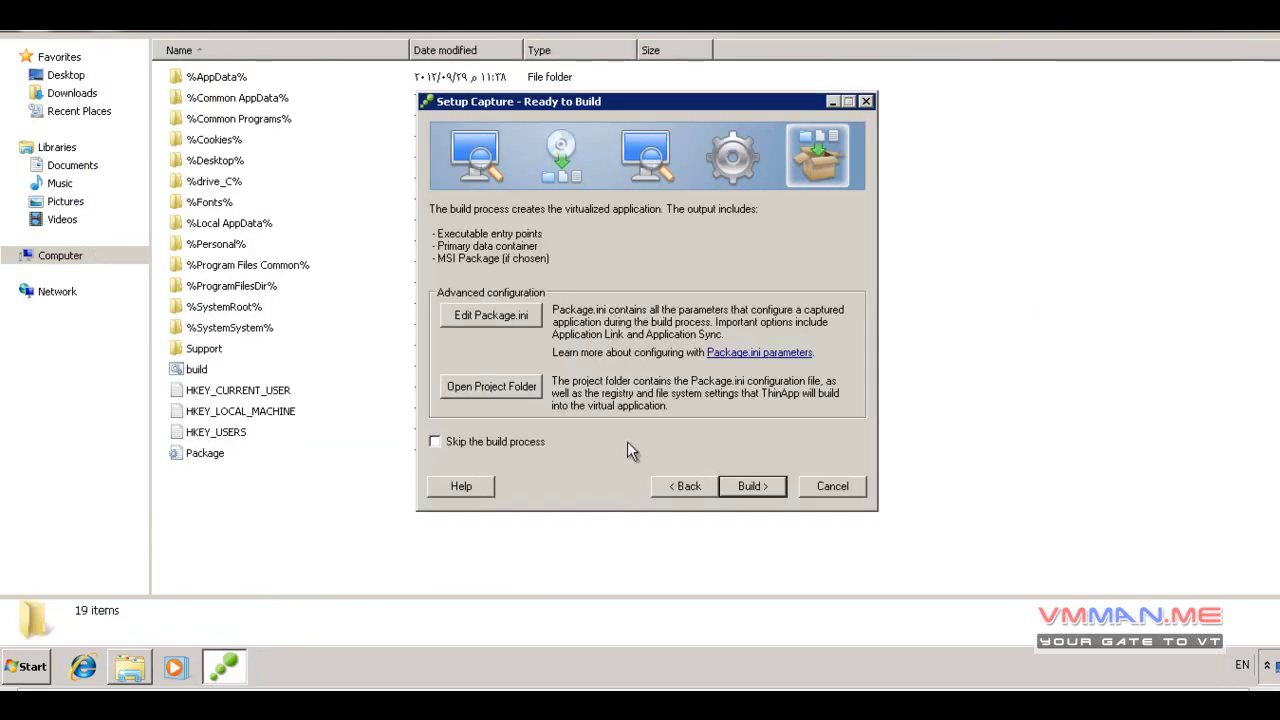
- Open Package.ini once more and close it, build the virtualized Office 2010 project and finish with the executables folder opened
left_click(511, 316)
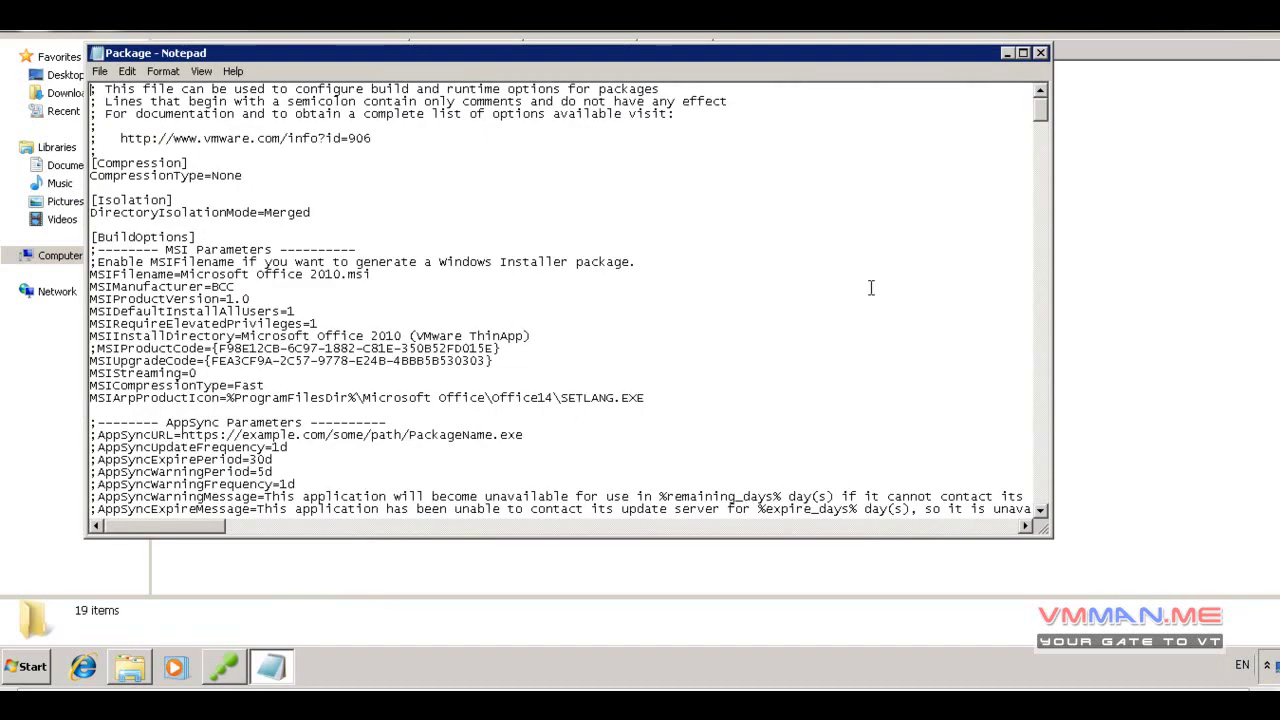
left_click(1041, 53)
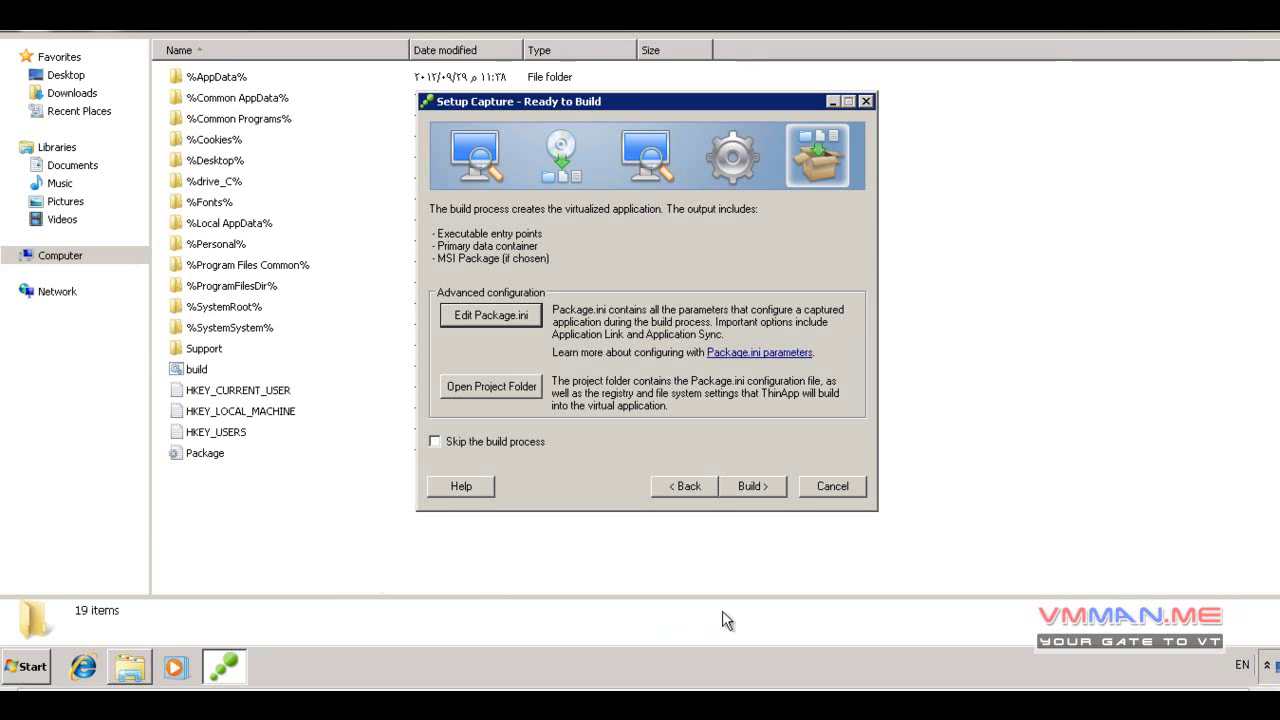
left_click(755, 487)
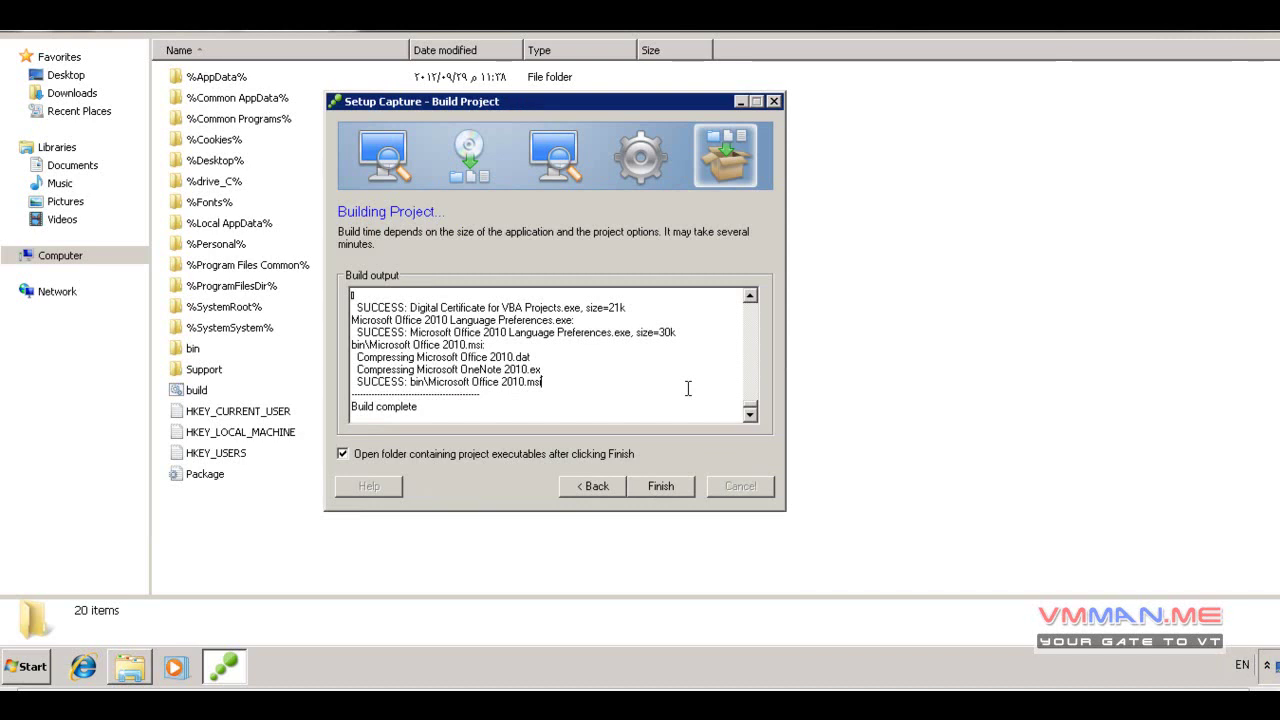
left_click(688, 388)
left_click(660, 487)
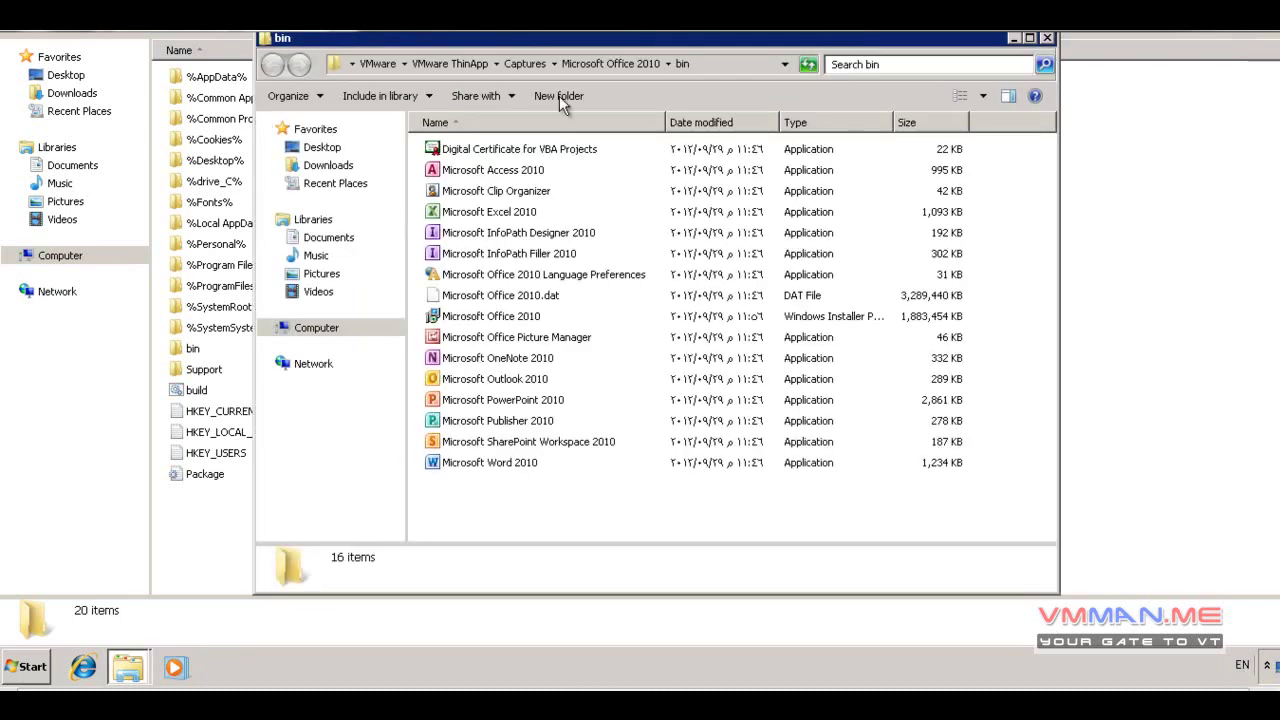
- Review the built files in the bin folder, comparing the sizes of the Office executables with Microsoft Office 2010.dat
left_click_drag(595, 502, 515, 136)
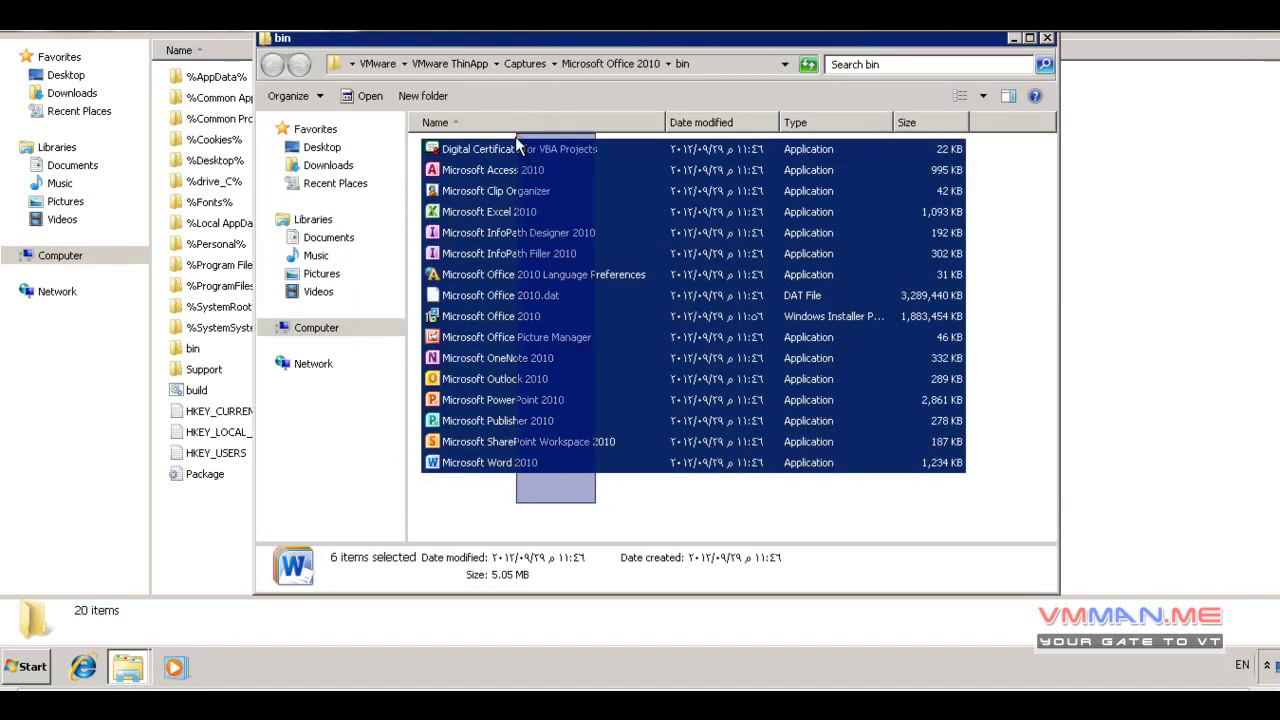
left_click(567, 508)
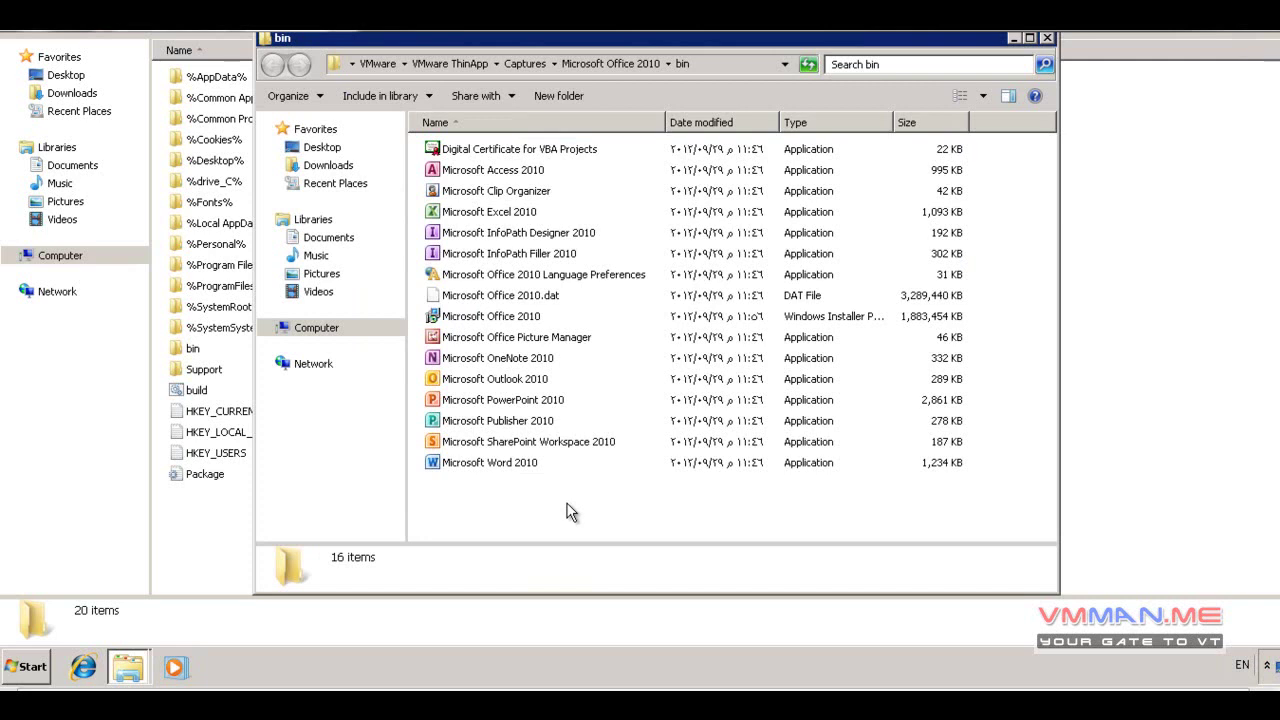
left_click(560, 296)
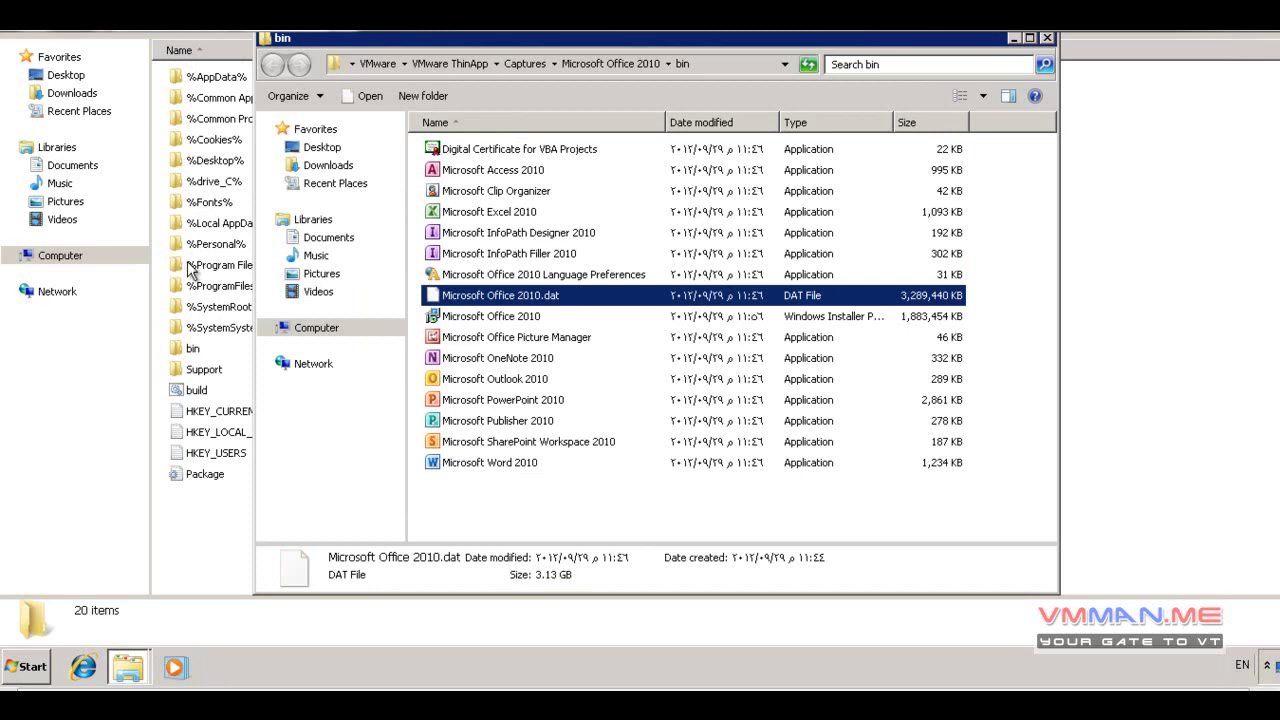
left_click(517, 462)
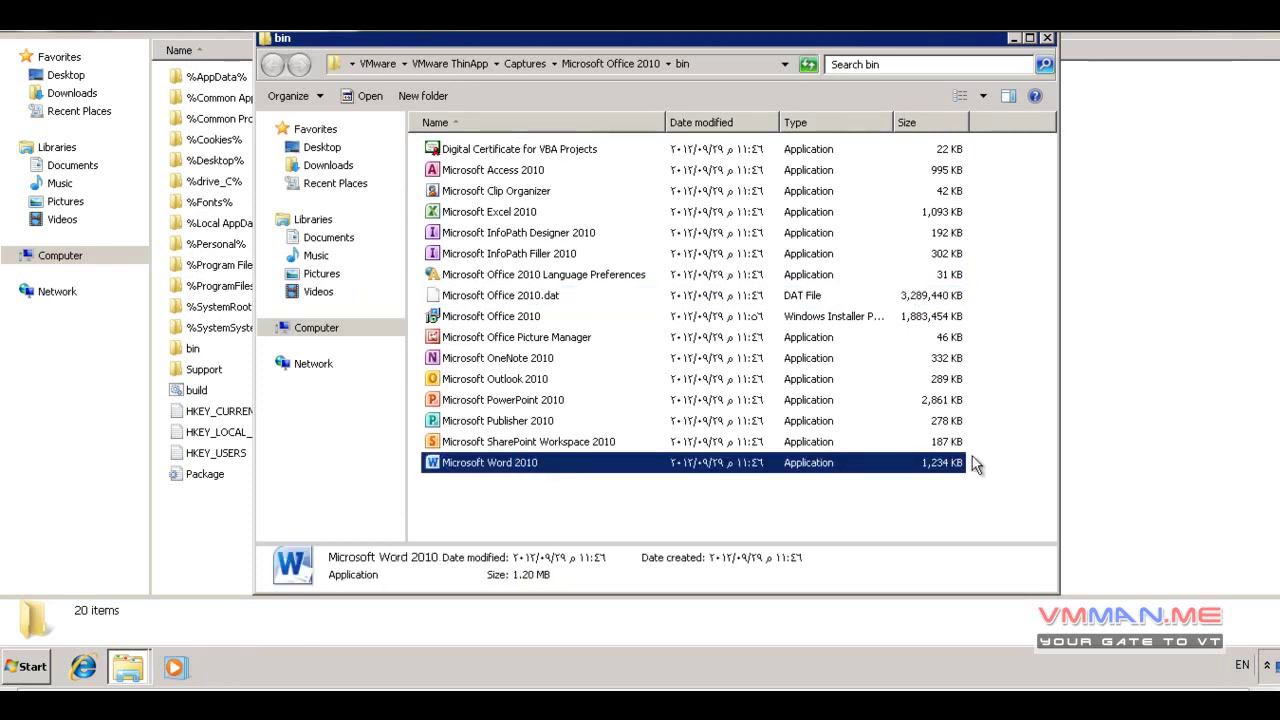
left_click(920, 441)
left_click(918, 420)
left_click(917, 404)
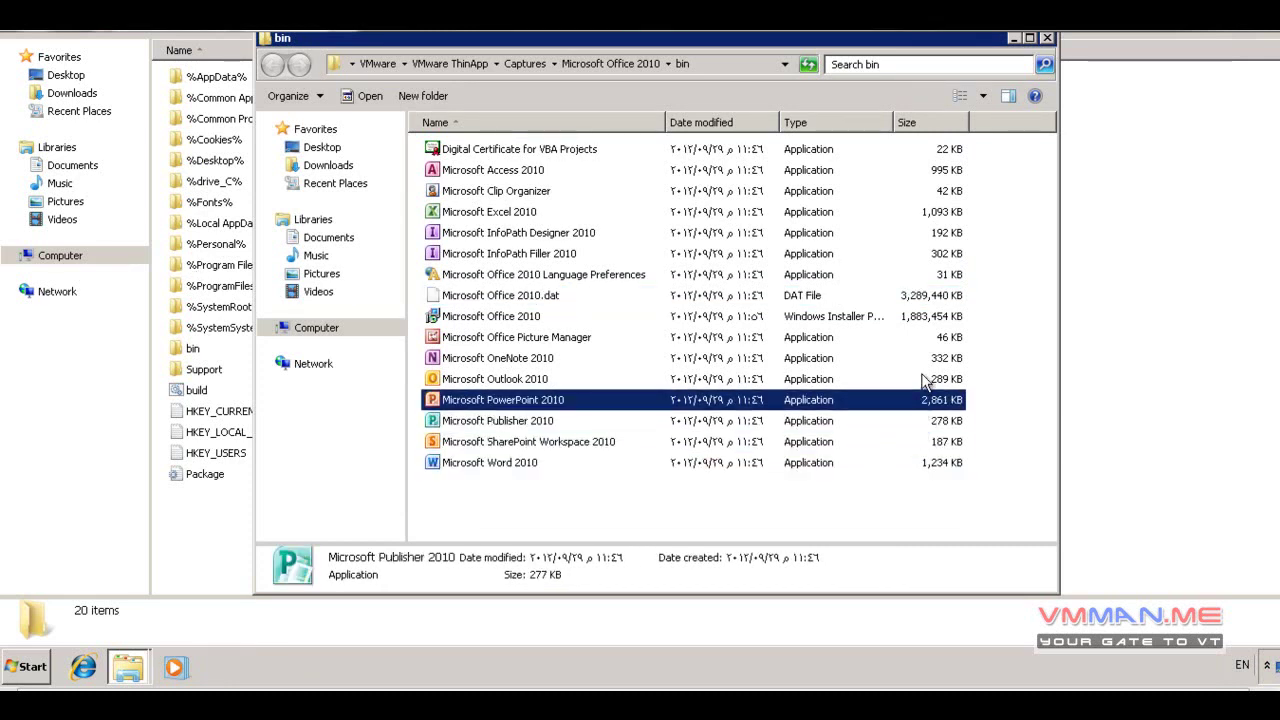
left_click(924, 378)
left_click(921, 441)
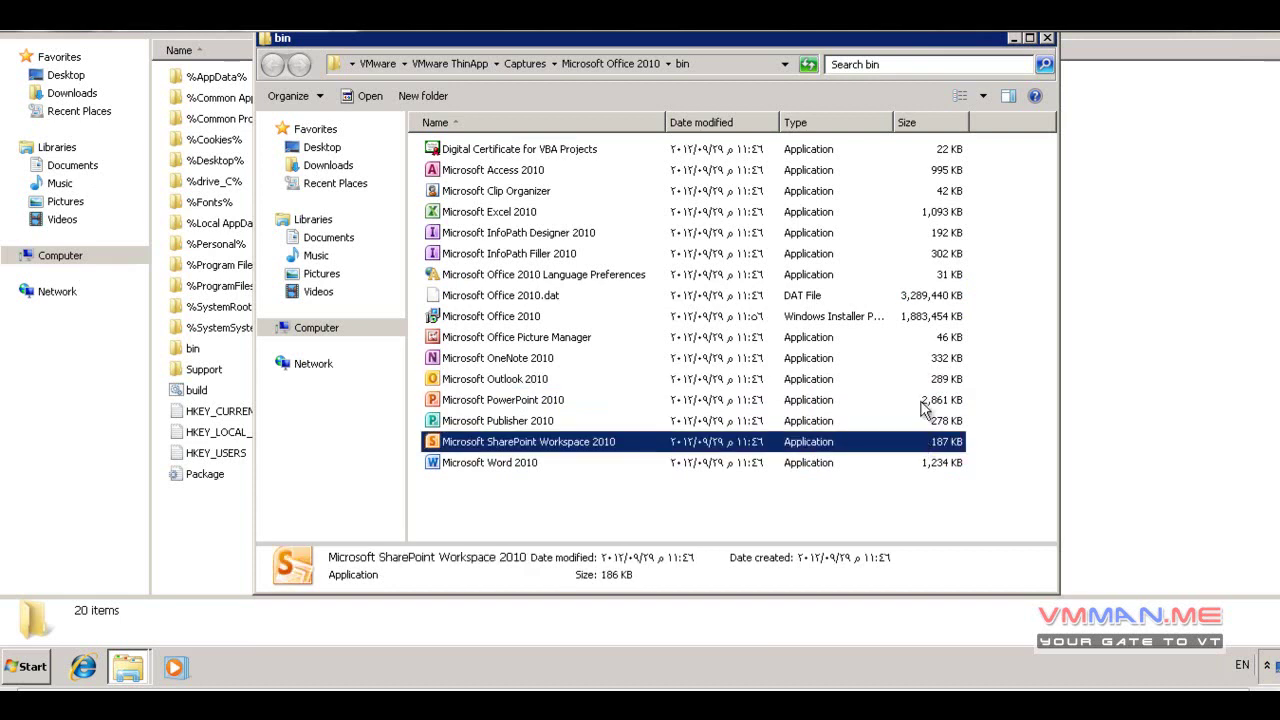
left_click(921, 402)
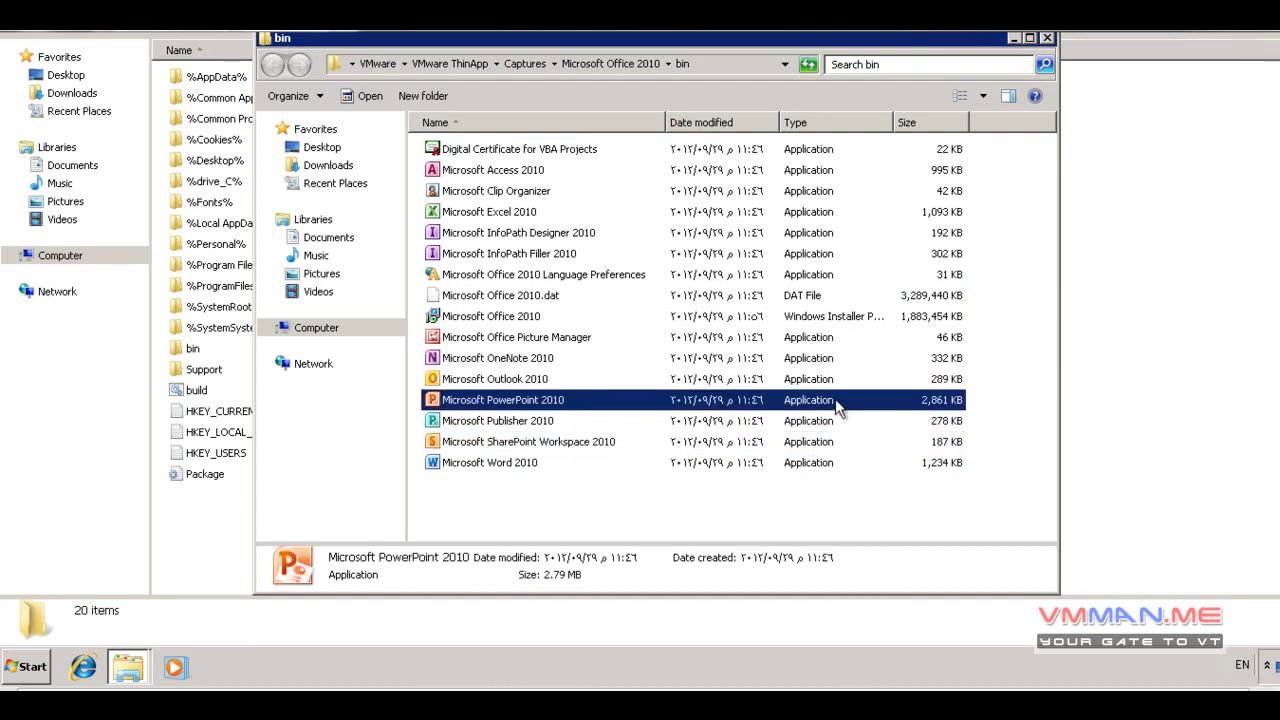
left_click(585, 383)
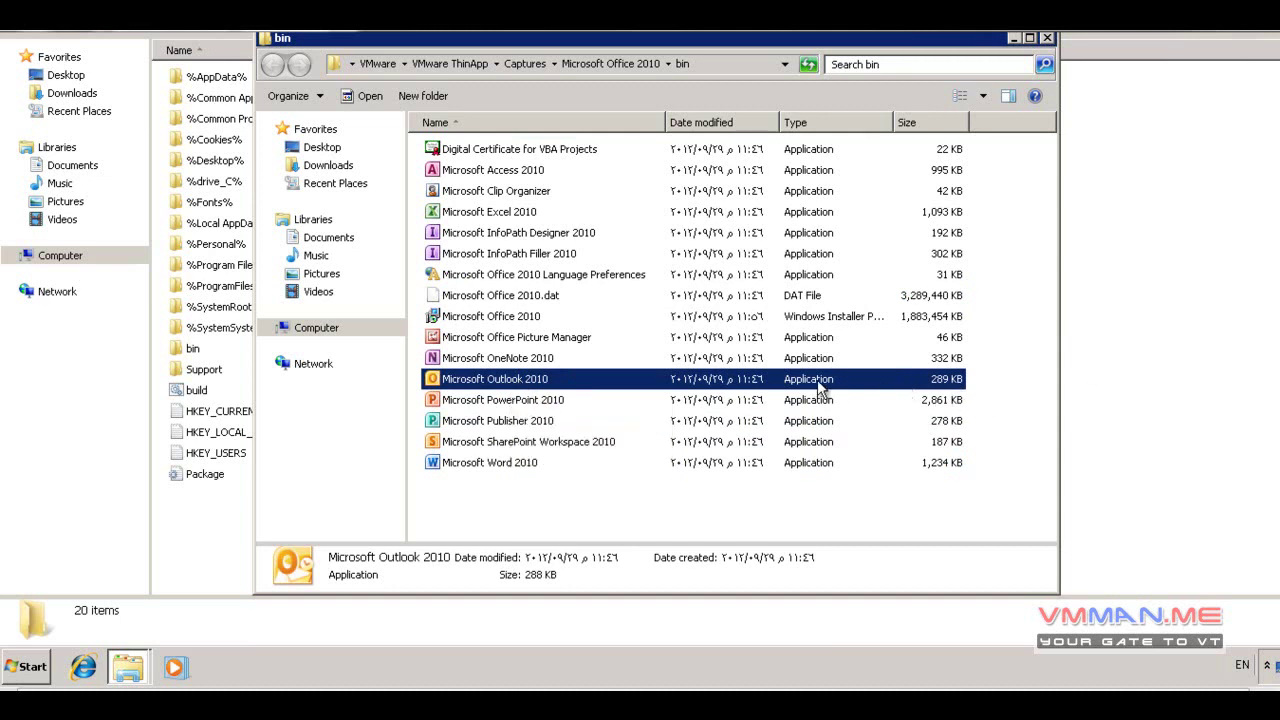
left_click(905, 297)
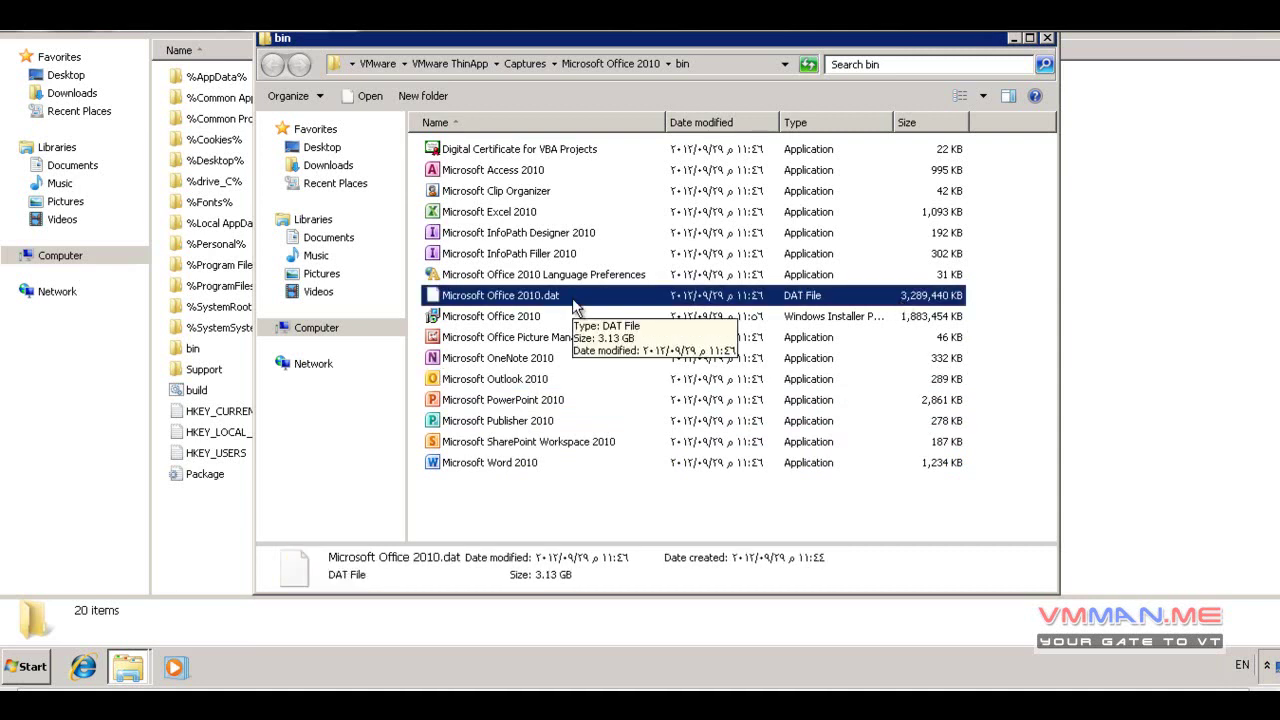
- Point out all portable files in the bin folder except the Microsoft Office 2010 installer package by selecting them, and clear the selection
left_click_drag(540, 470, 514, 338)
left_click(518, 295, "ctrl")
left_click(514, 274, "ctrl")
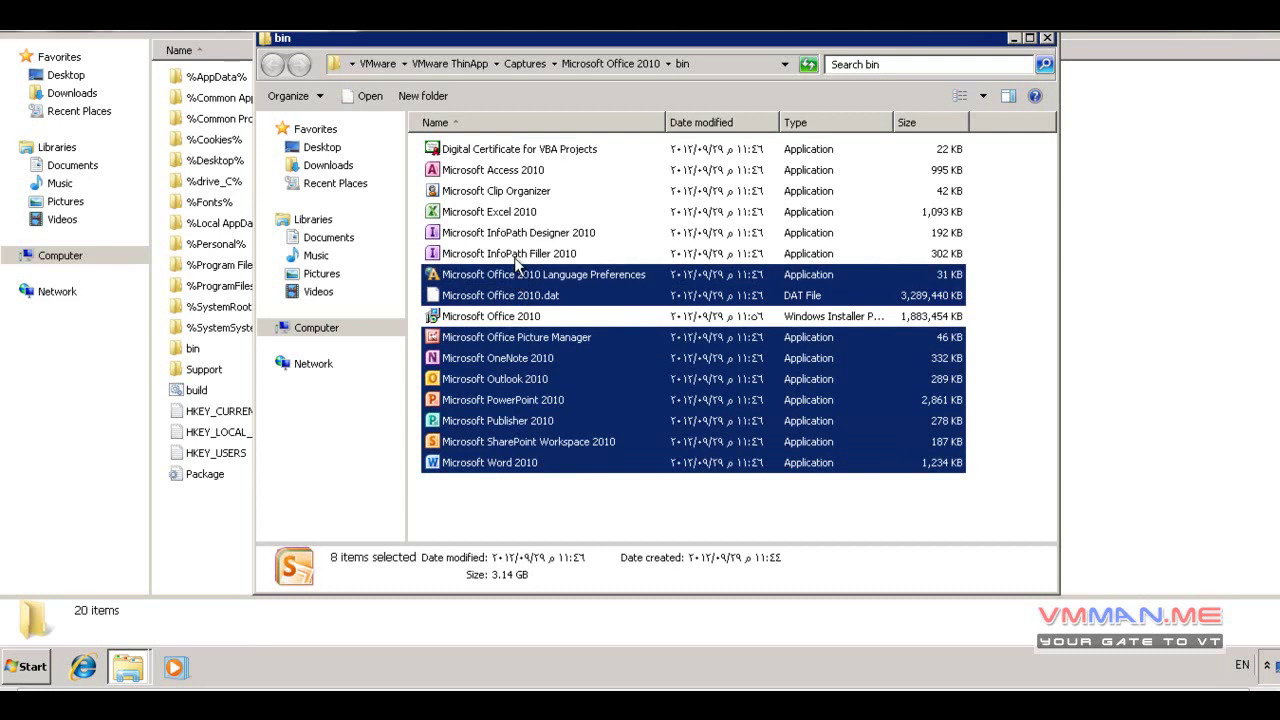
left_click(514, 253, "ctrl")
left_click(512, 232, "ctrl")
left_click(512, 211, "ctrl")
left_click(513, 190, "ctrl")
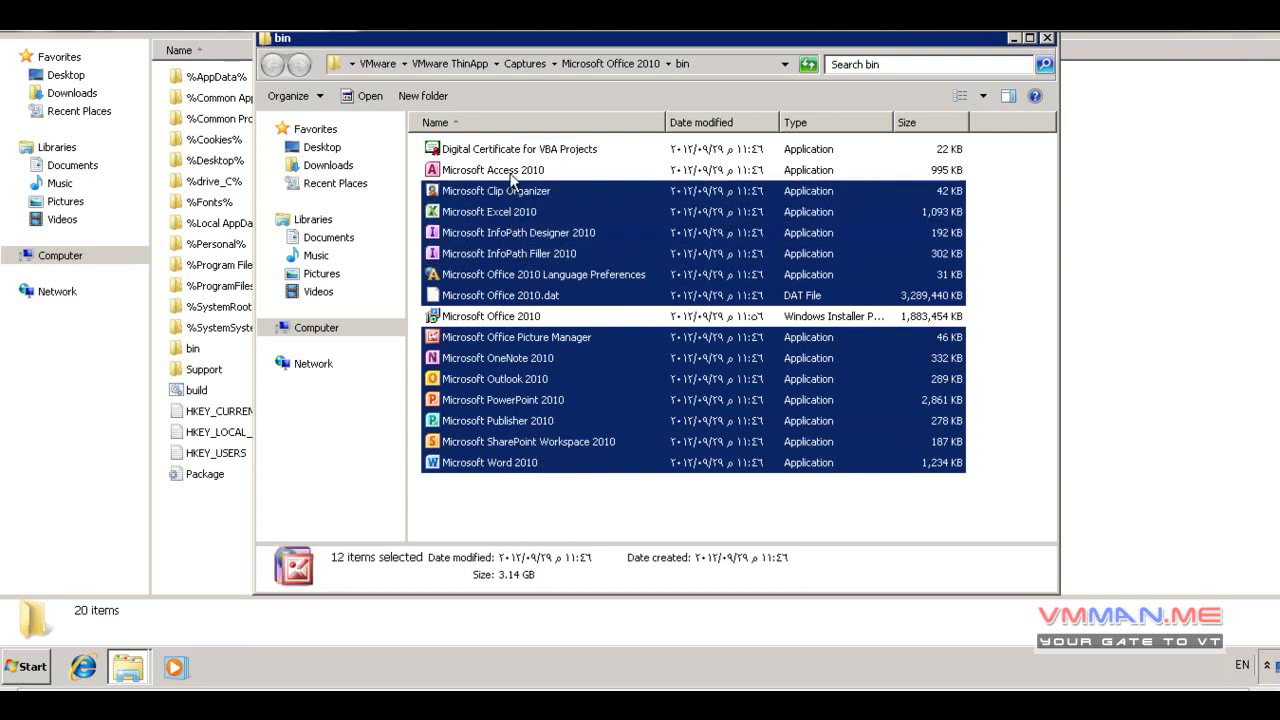
left_click(513, 170, "ctrl")
left_click(511, 153, "ctrl")
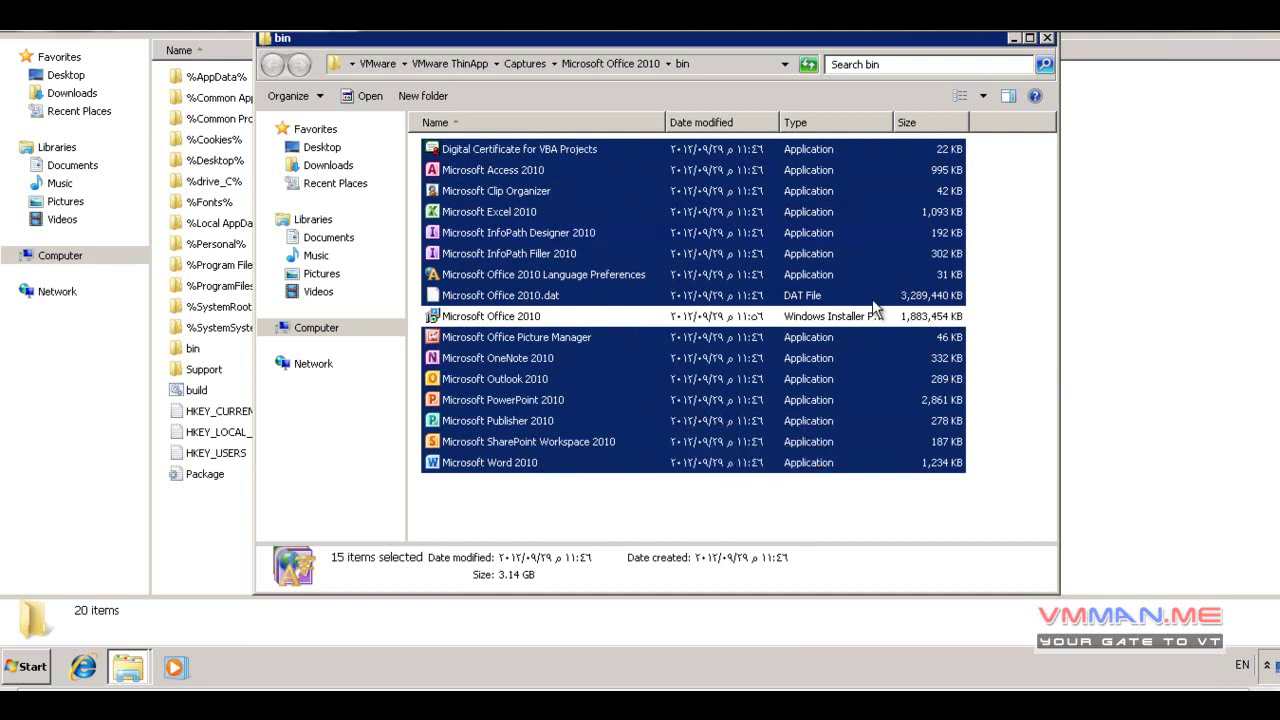
left_click(678, 520)
- Move the Microsoft Office 2010 Windows Installer package from the bin folder to the project folder
left_click(518, 320)
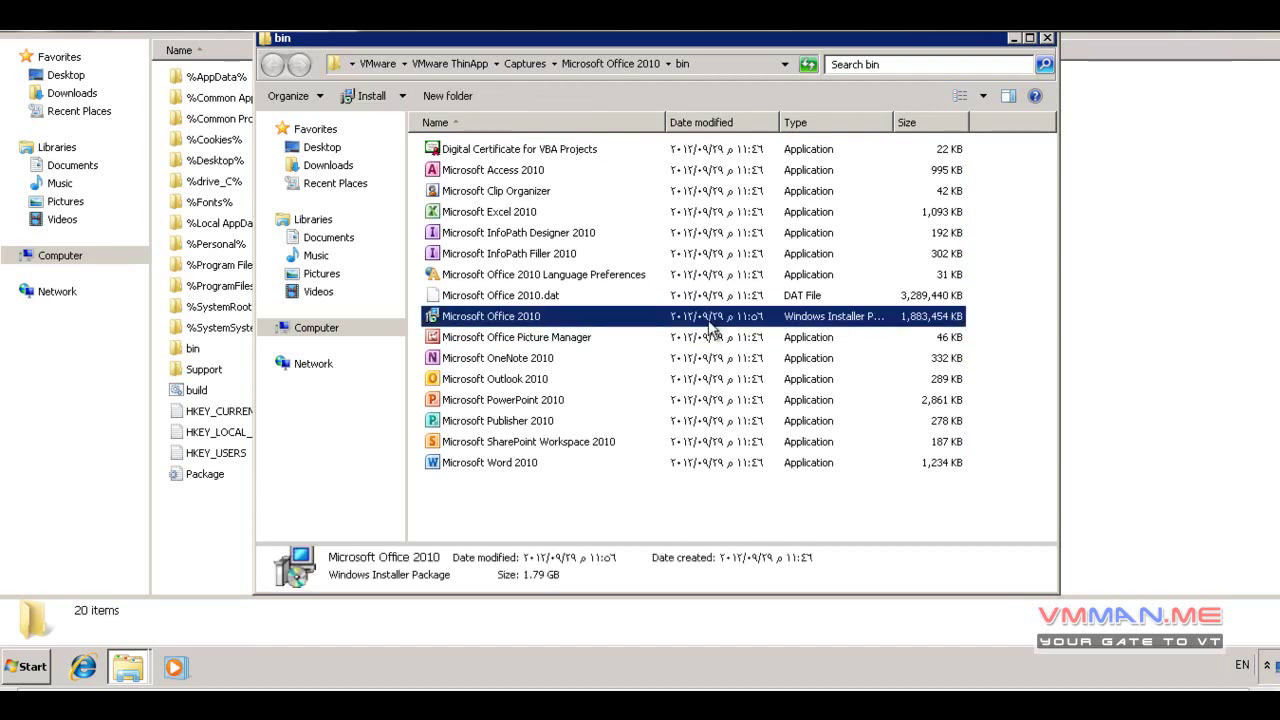
right_click(855, 315)
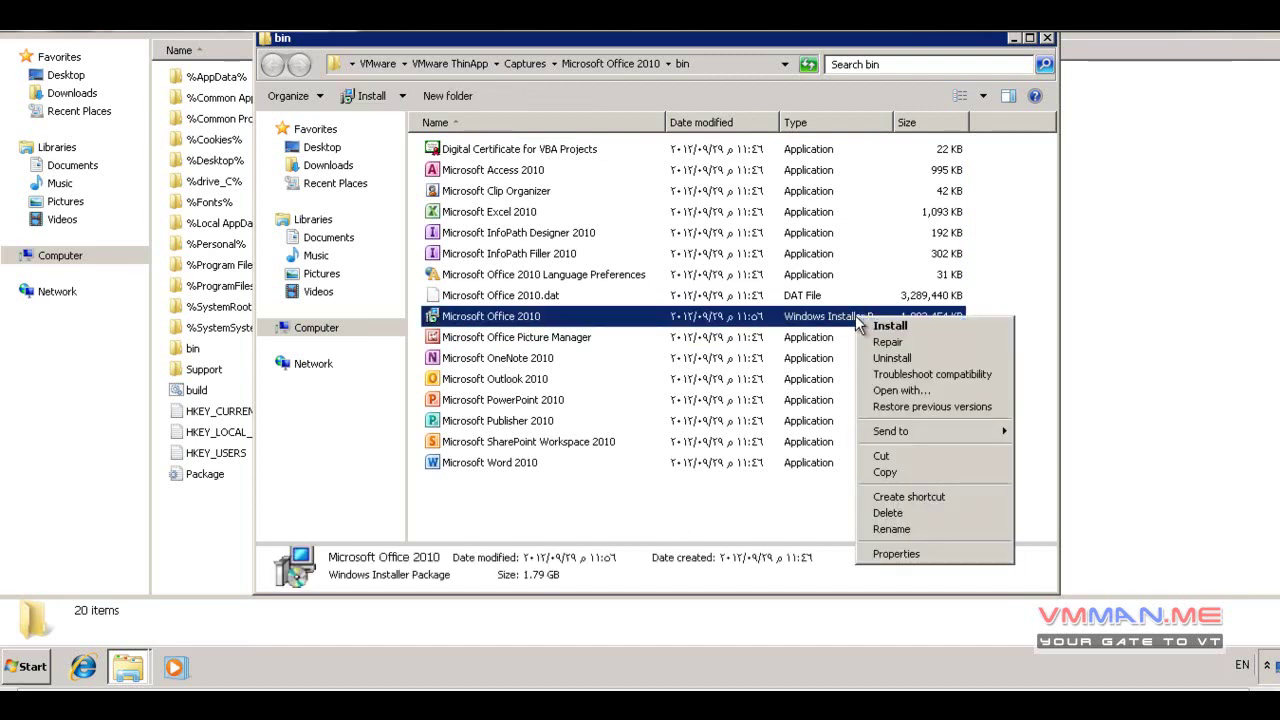
left_click(900, 455)
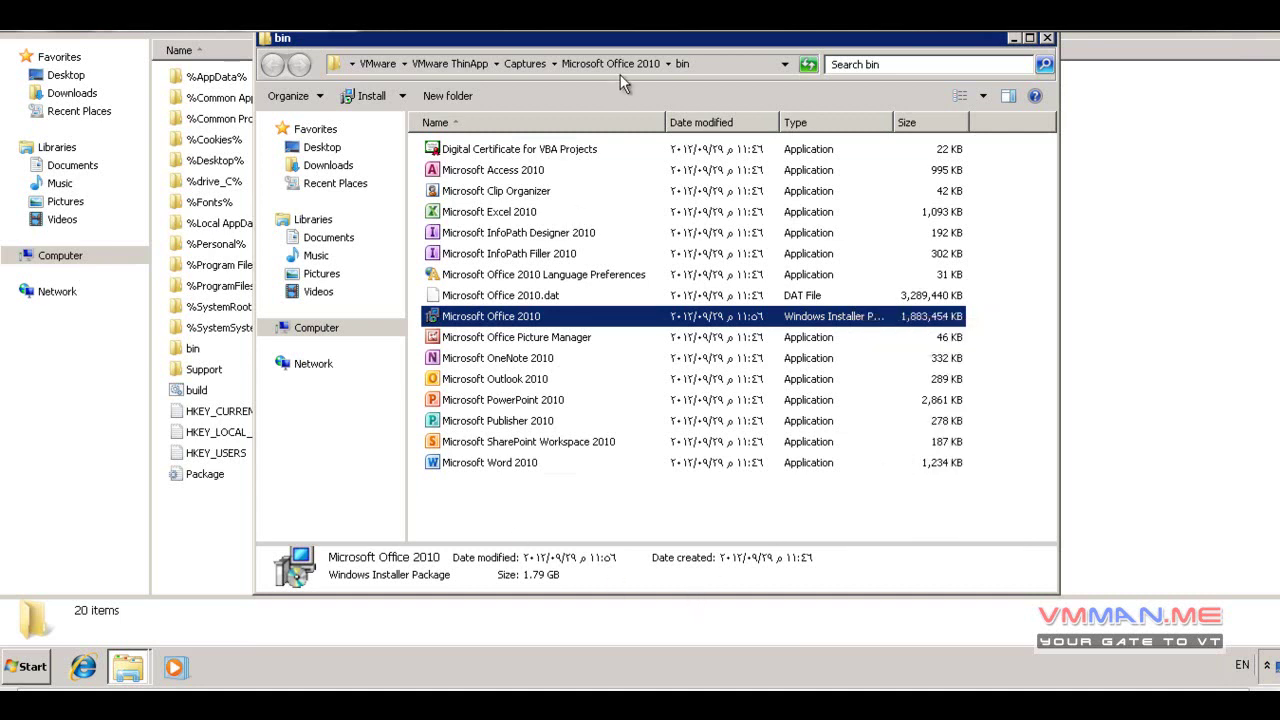
left_click_drag(624, 45, 840, 45)
left_click(331, 517)
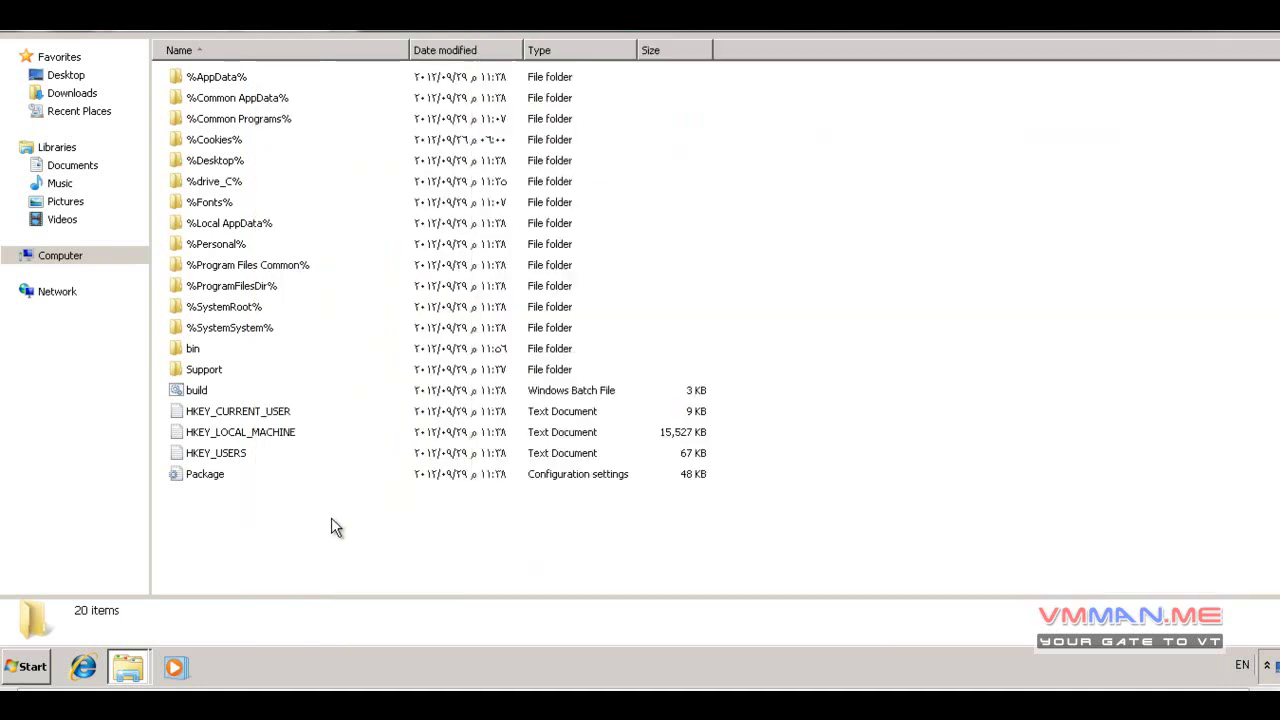
right_click(331, 517)
left_click(367, 383)
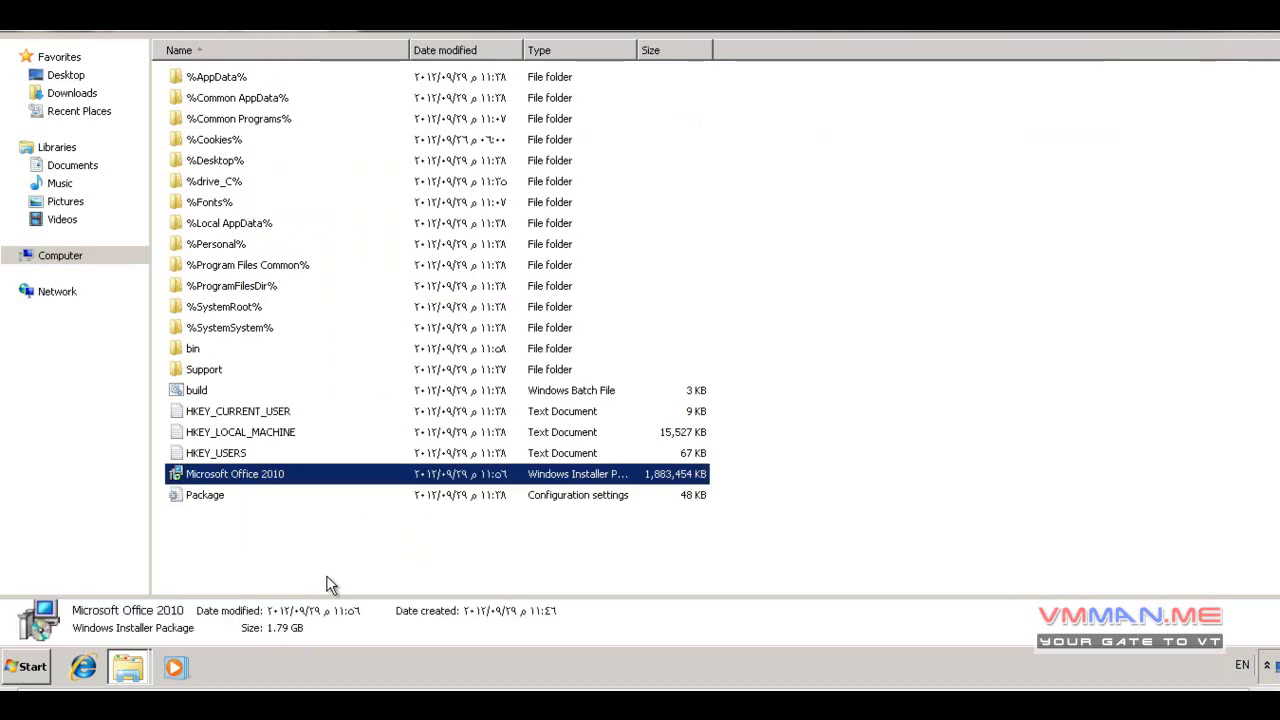
left_click(331, 585)
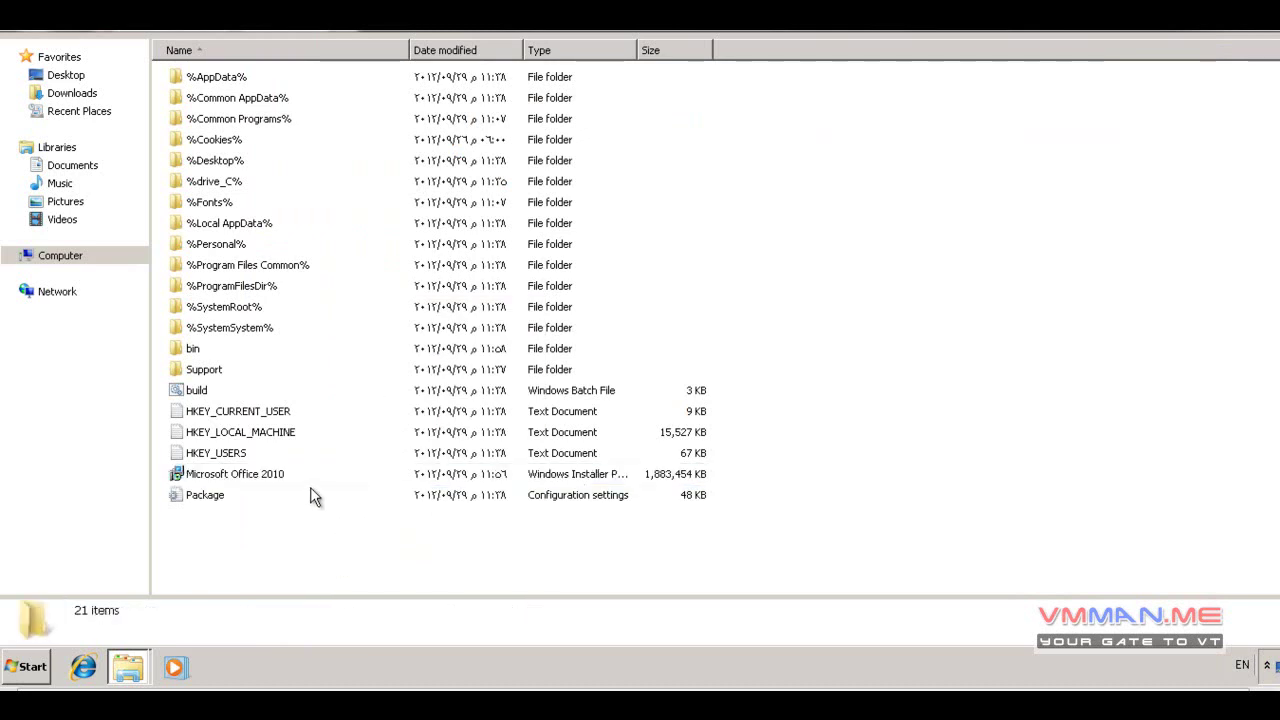
- Bring the bin folder window back to the front and check the full list of installed programs
mouse_move(268, 482)
mouse_move(131, 678)
left_click(130, 627)
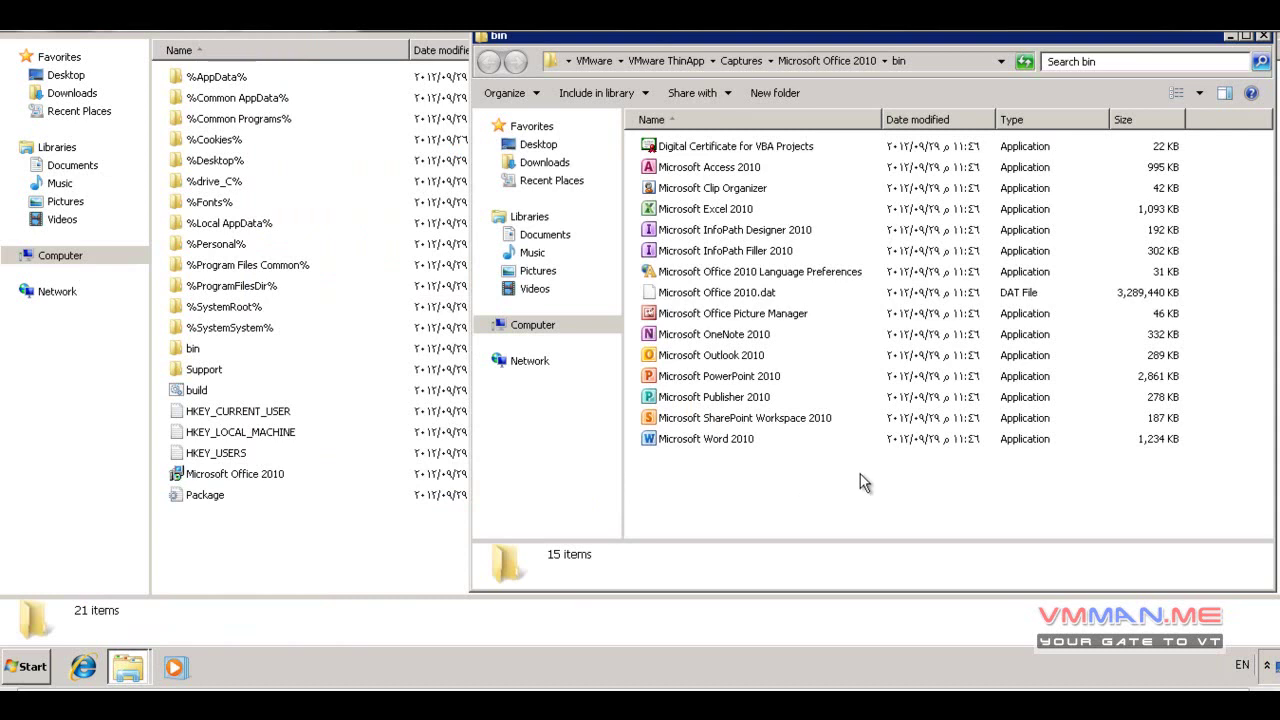
left_click(20, 678)
left_click(60, 595)
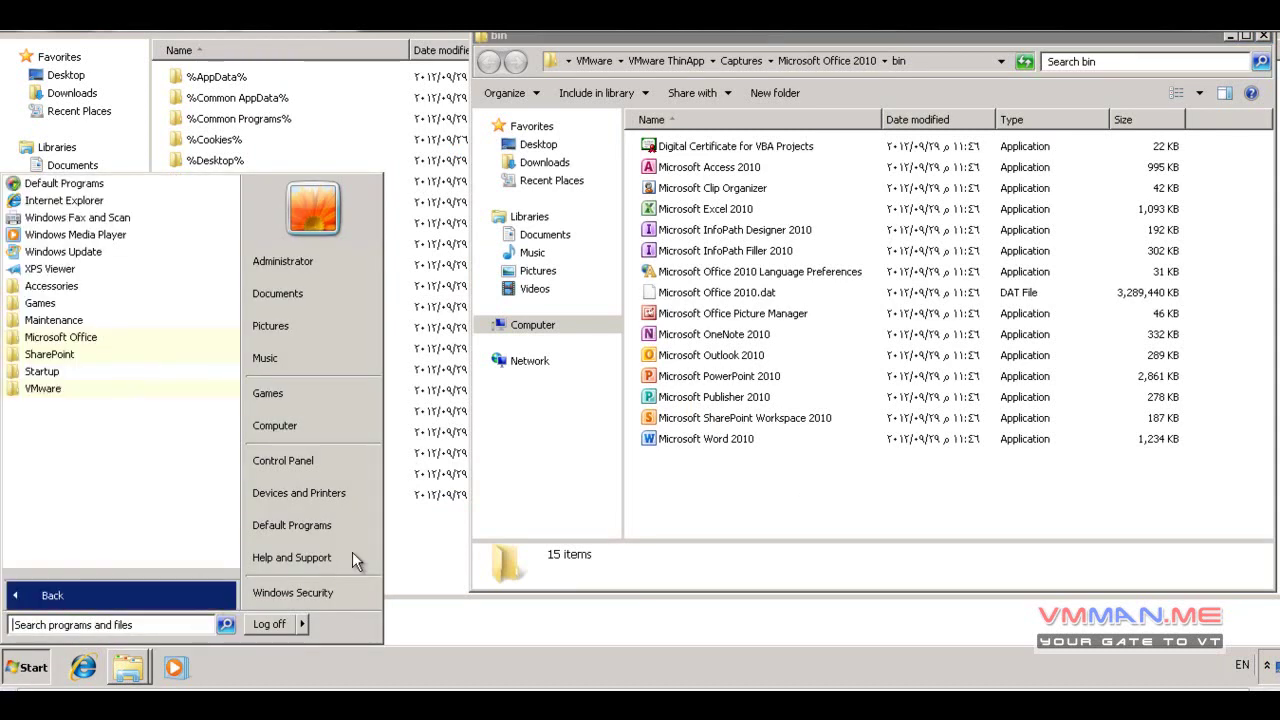
left_click(803, 502)
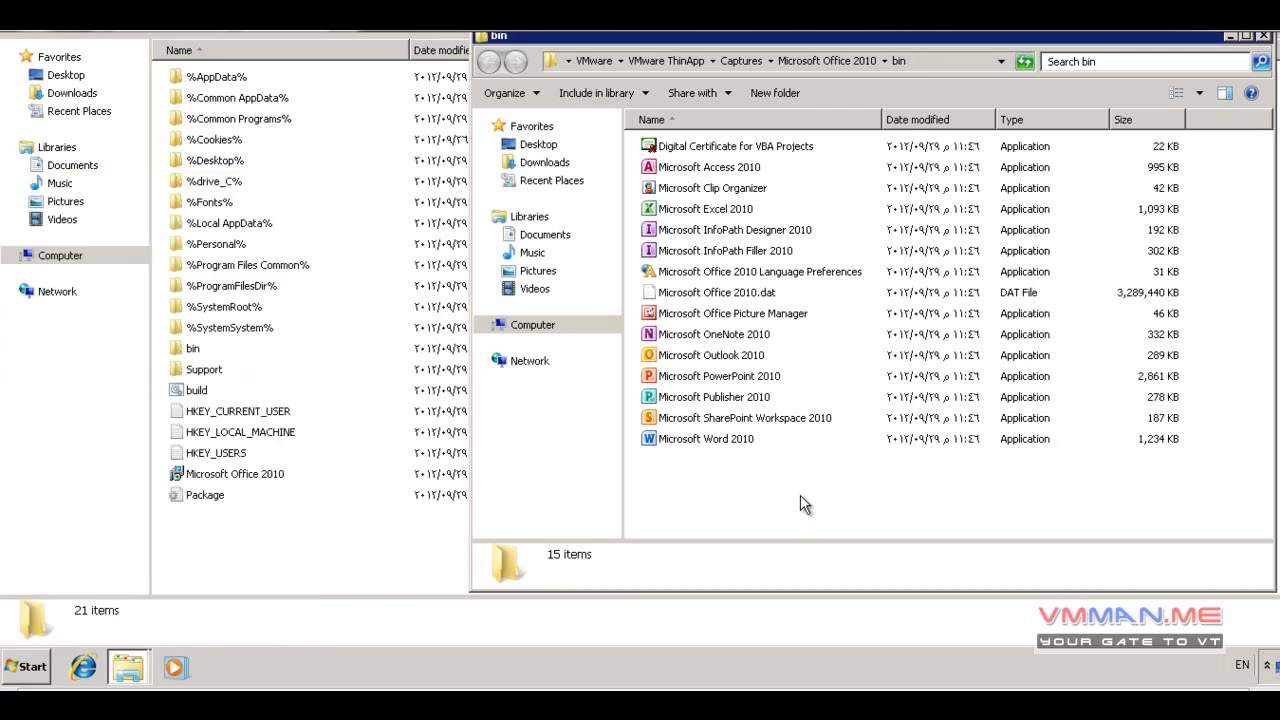
- Test-run the portable Microsoft Excel 2010 from the bin folder, dismiss its welcome dialog and close Excel and the bin window
double_click(713, 212)
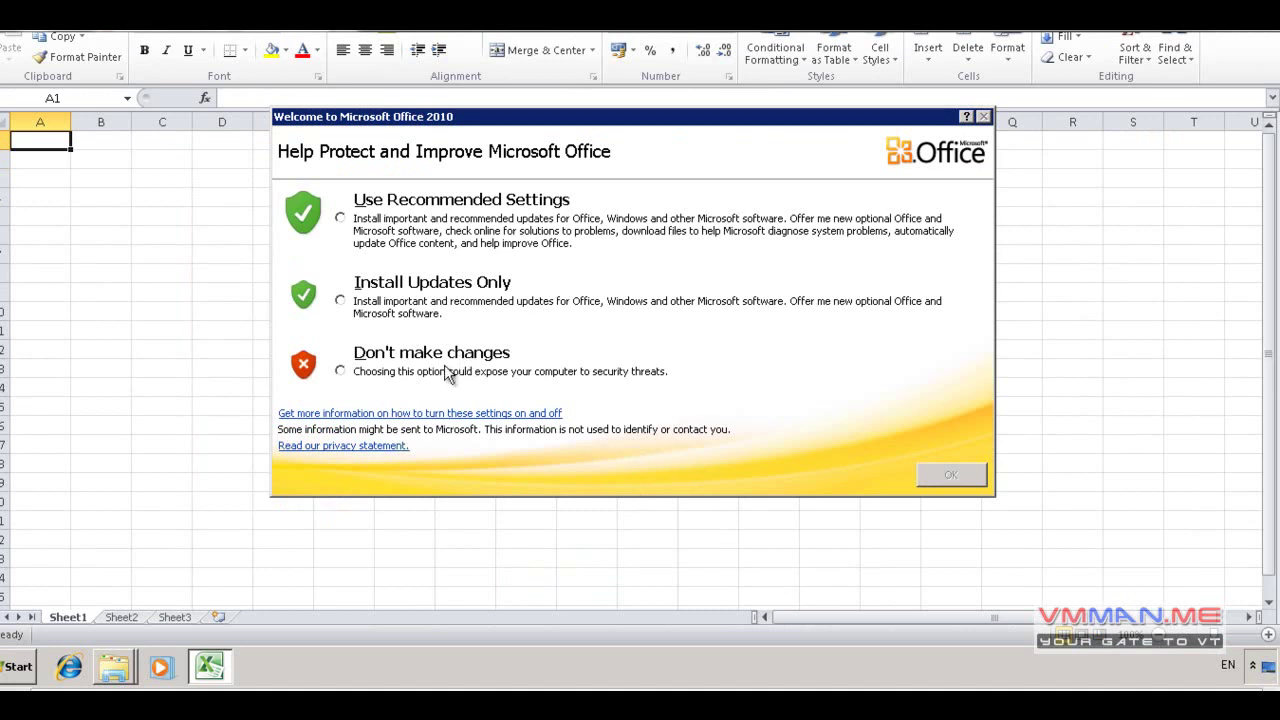
left_click(448, 452)
key("Return")
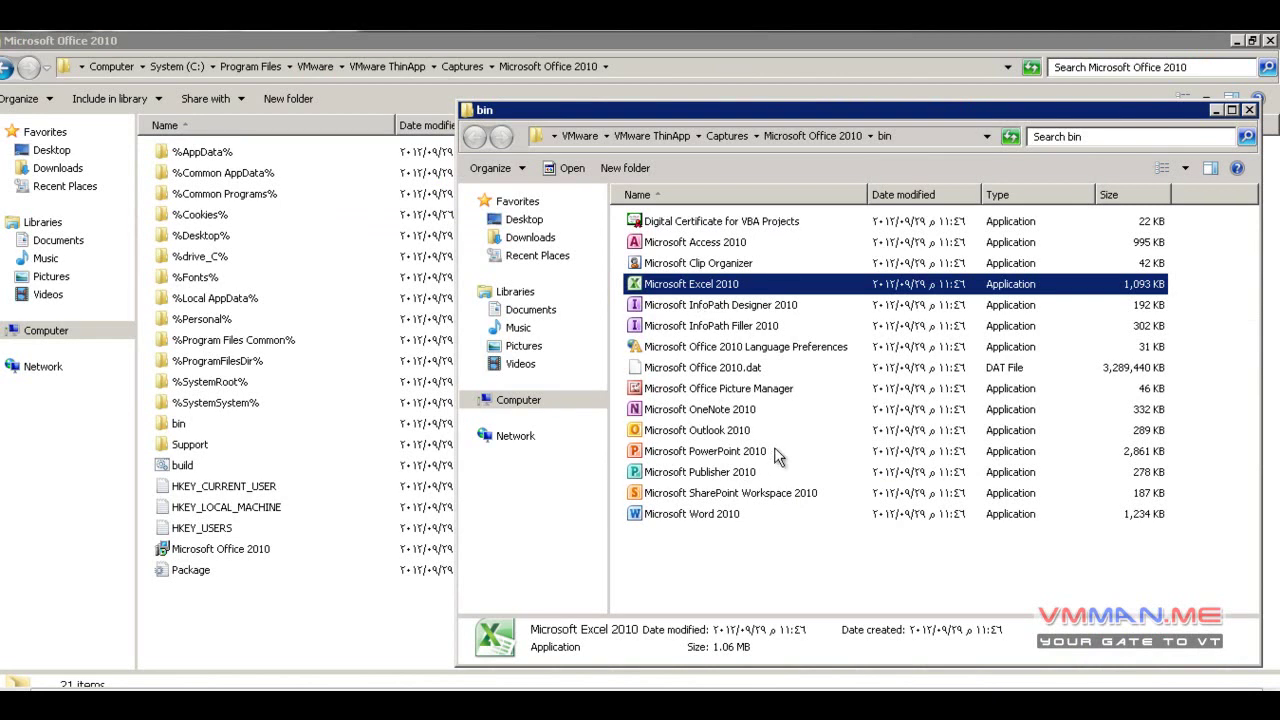
left_click(1249, 109)
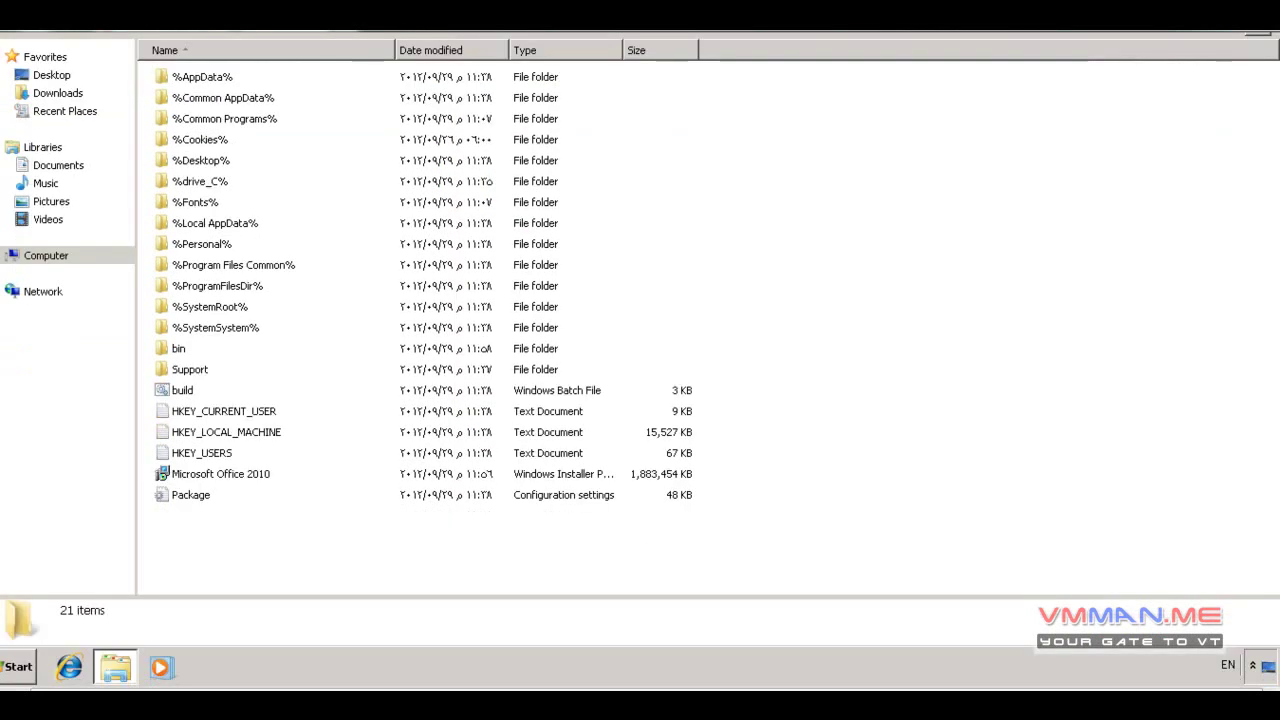
- Start installing the Microsoft Office 2010 installer package from the project folder and cancel the installation
left_click(12, 666)
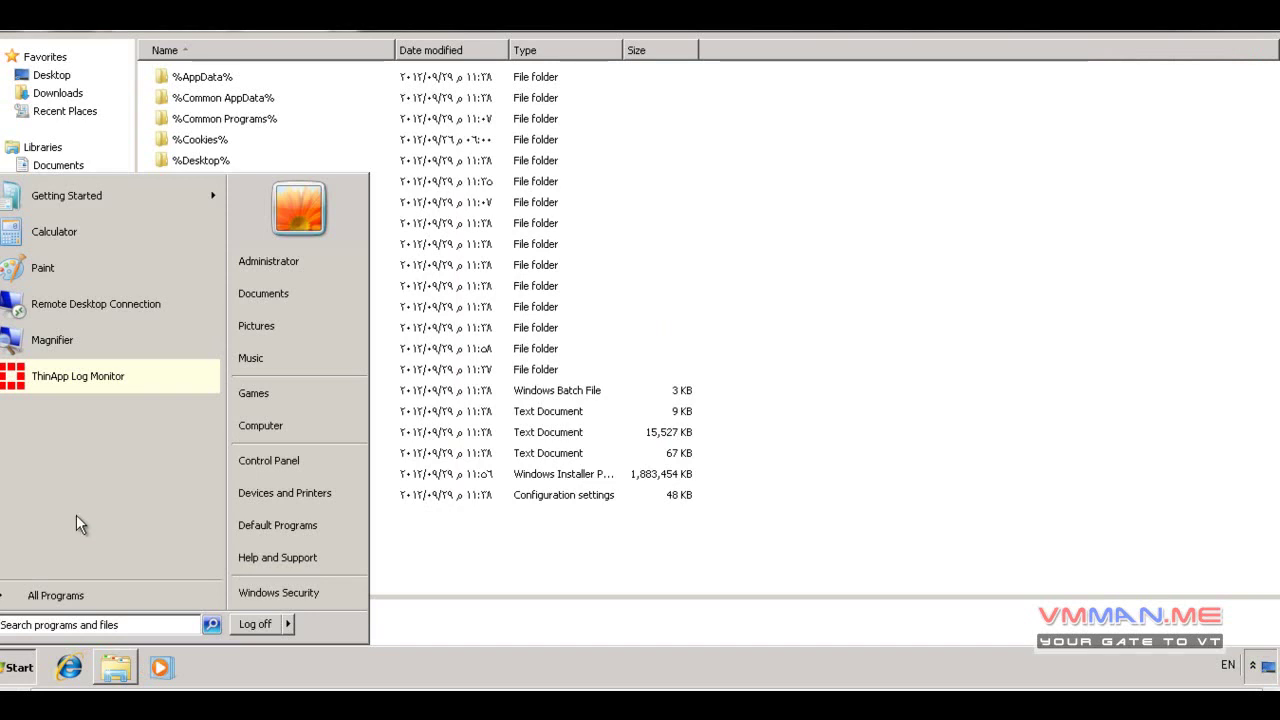
left_click(540, 544)
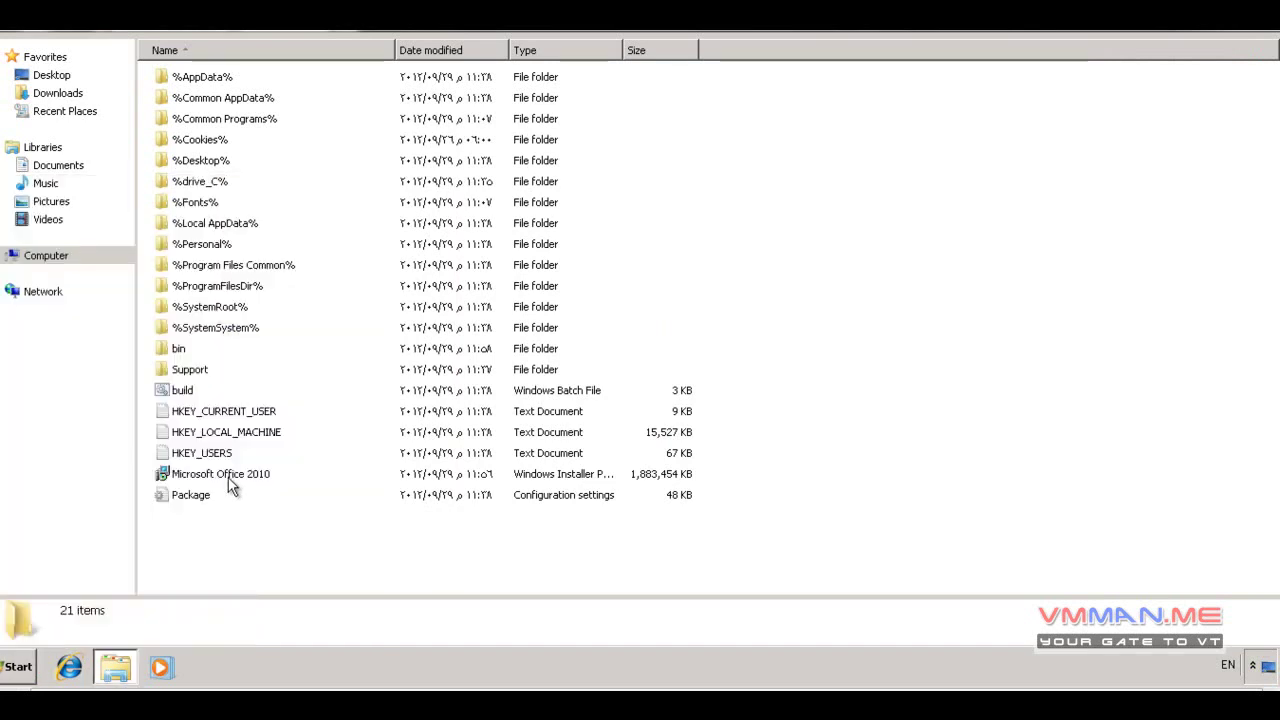
left_click(228, 478)
double_click(405, 482)
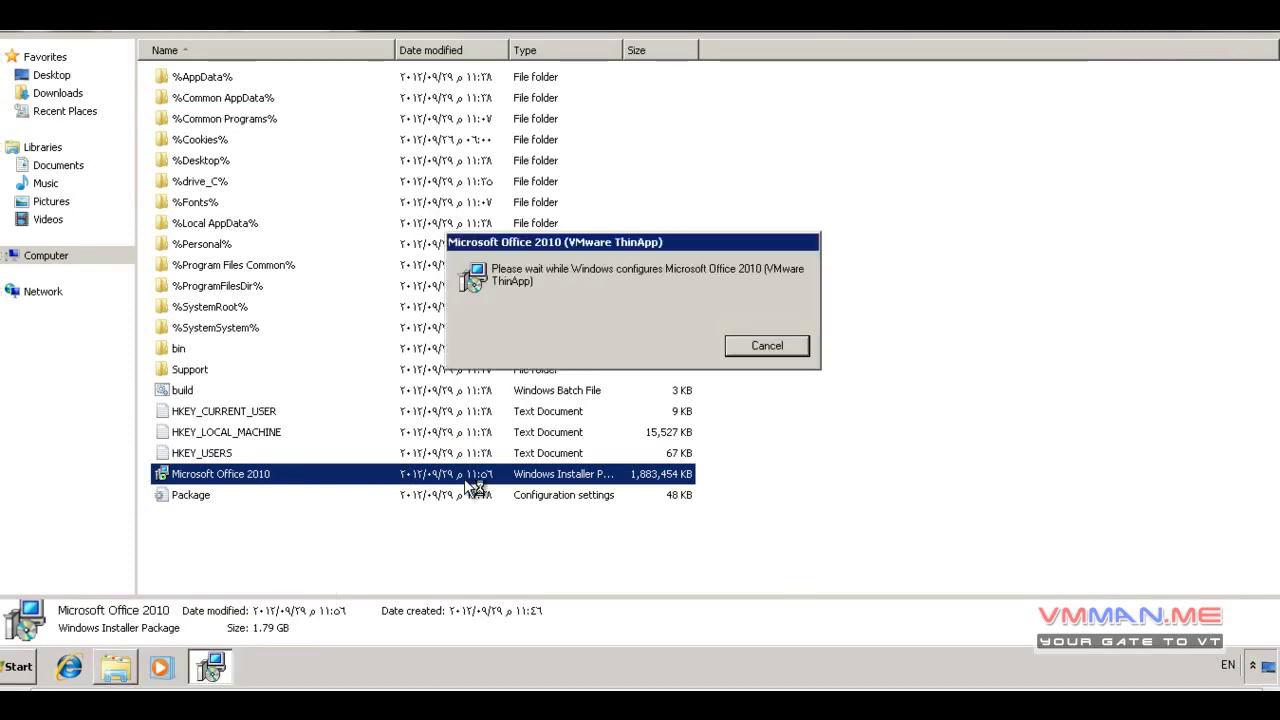
left_click(757, 345)
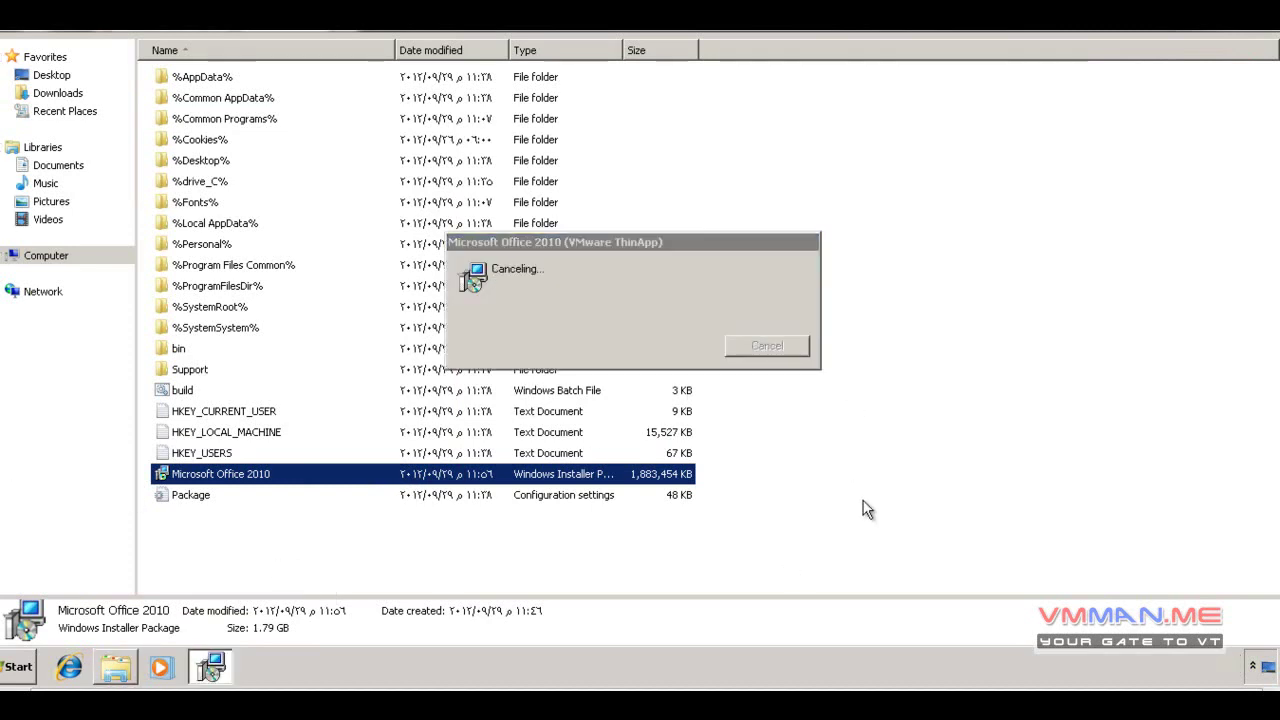
- Check the list of all programs for Microsoft Office entries after cancelling the installer
left_click(18, 667)
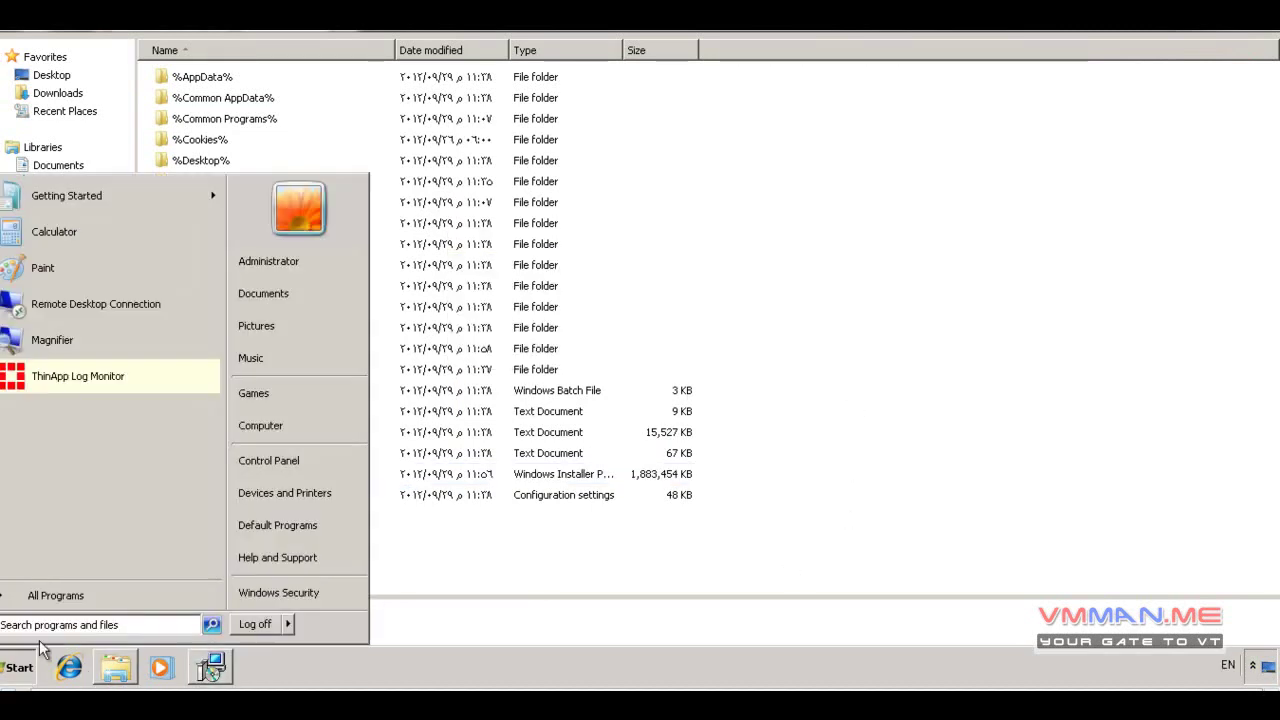
left_click(40, 595)
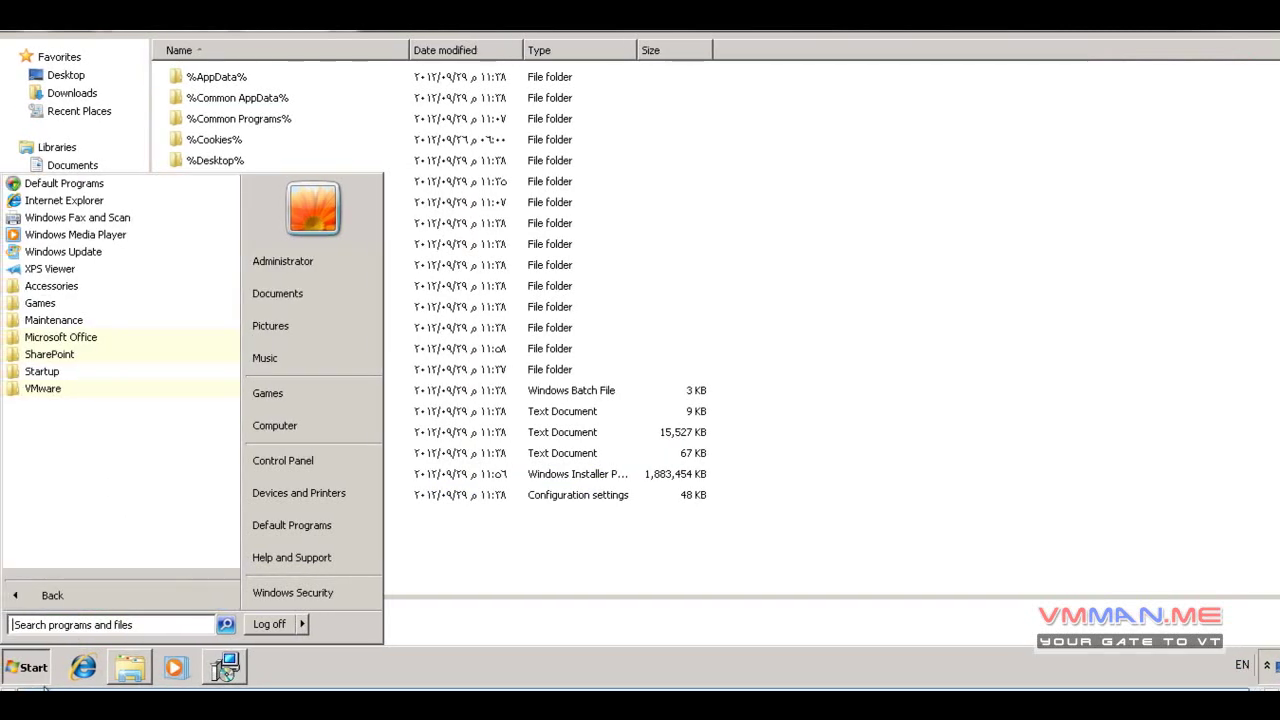
left_click(560, 544)
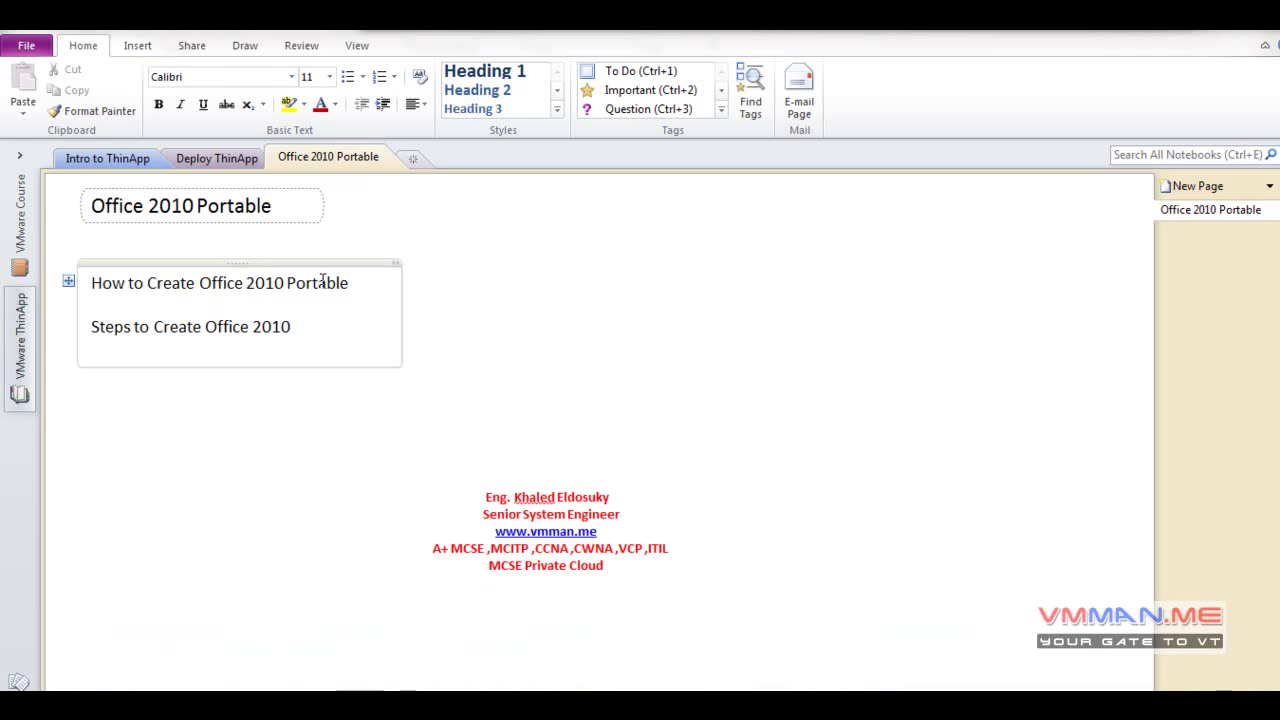
- Review the supported platforms on the Install ThinApp page in the OneNote notebook and return to the Office 2010 Portable section
left_click(323, 317)
left_click(889, 372)
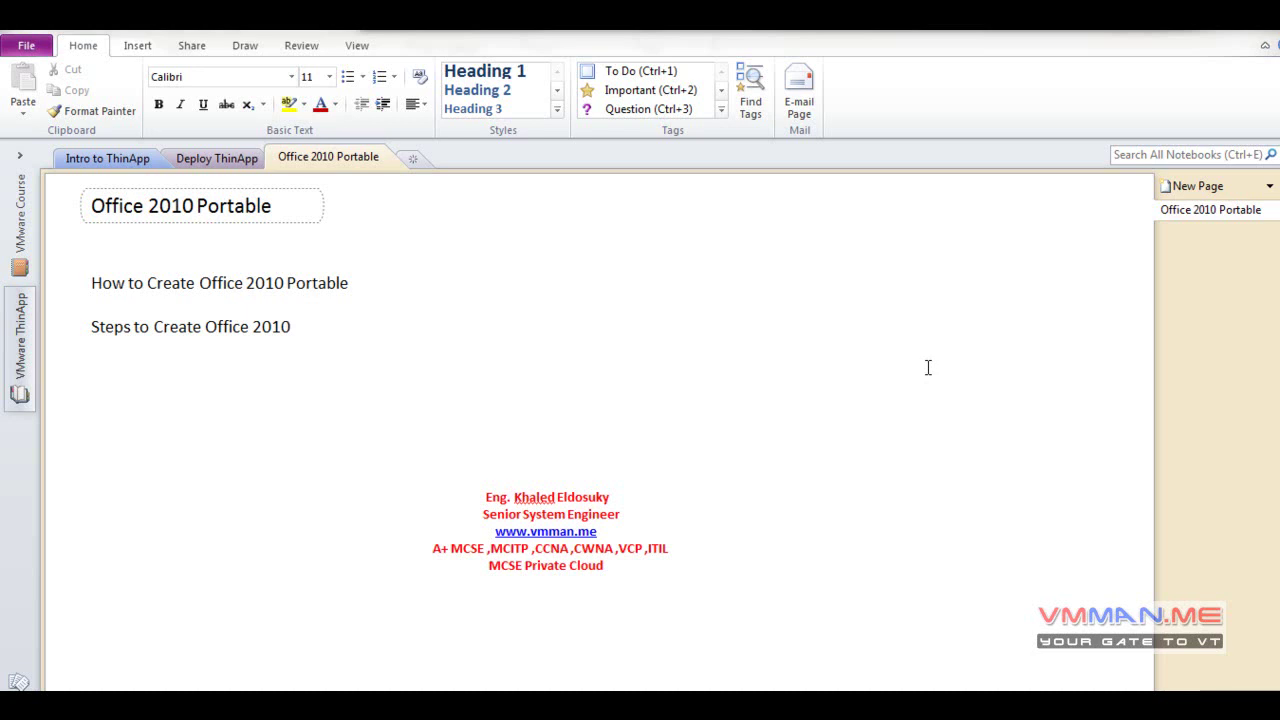
left_click(223, 157)
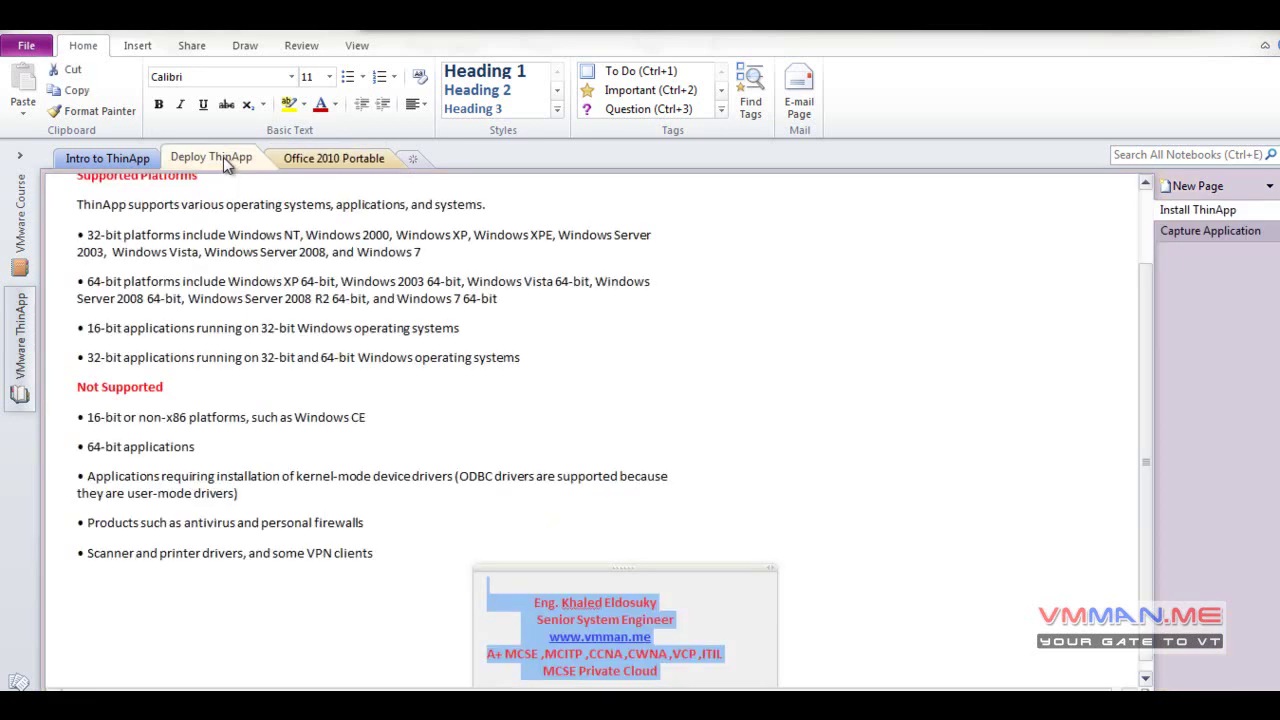
scroll(295, 304, "up", 2)
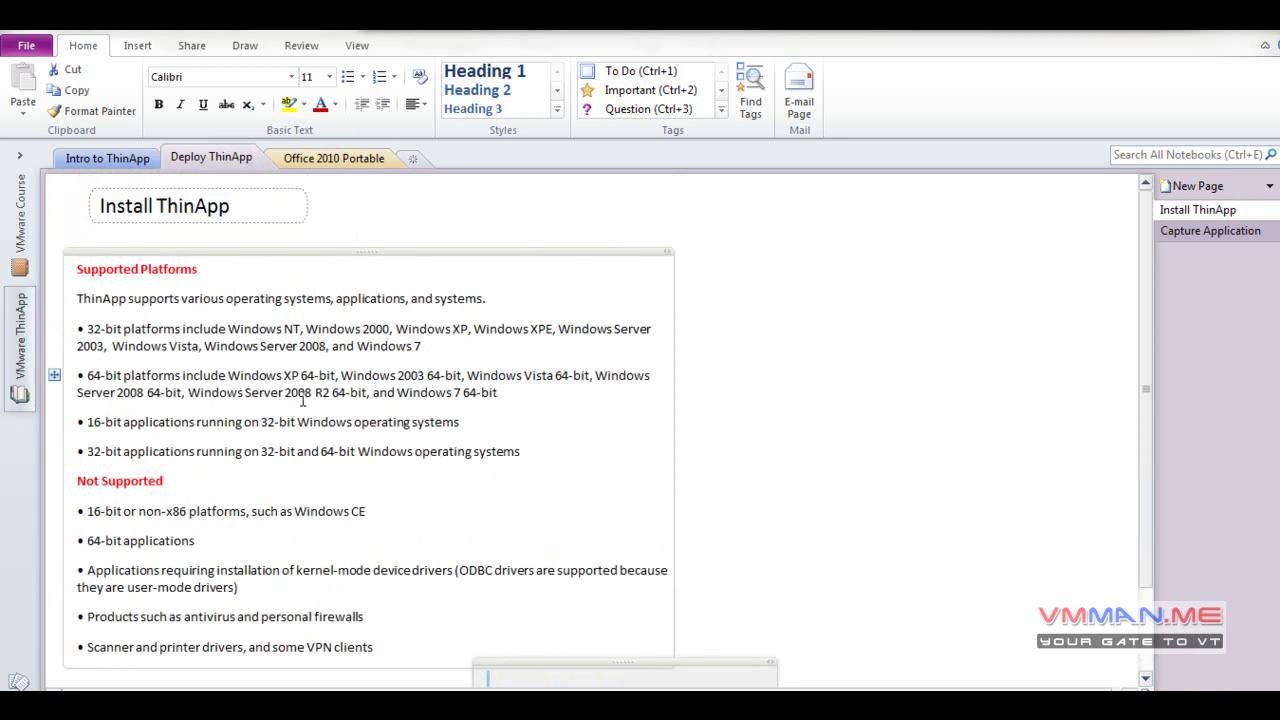
left_click(333, 158)
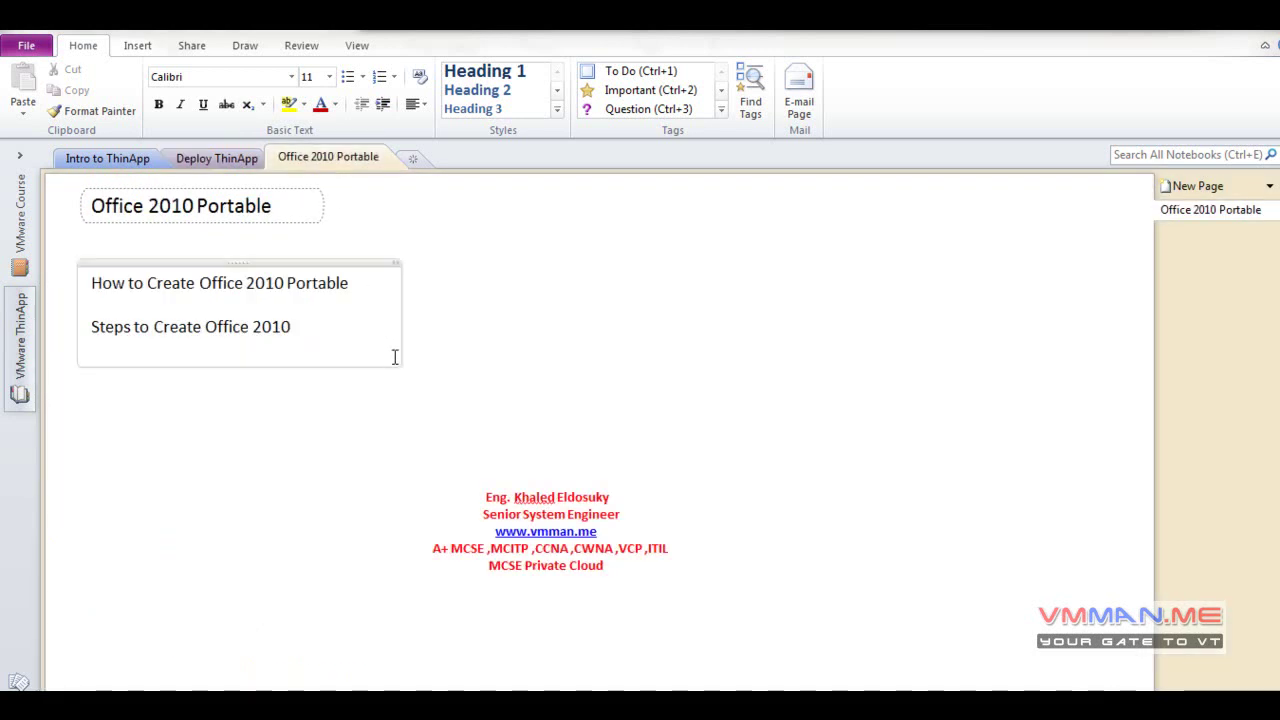